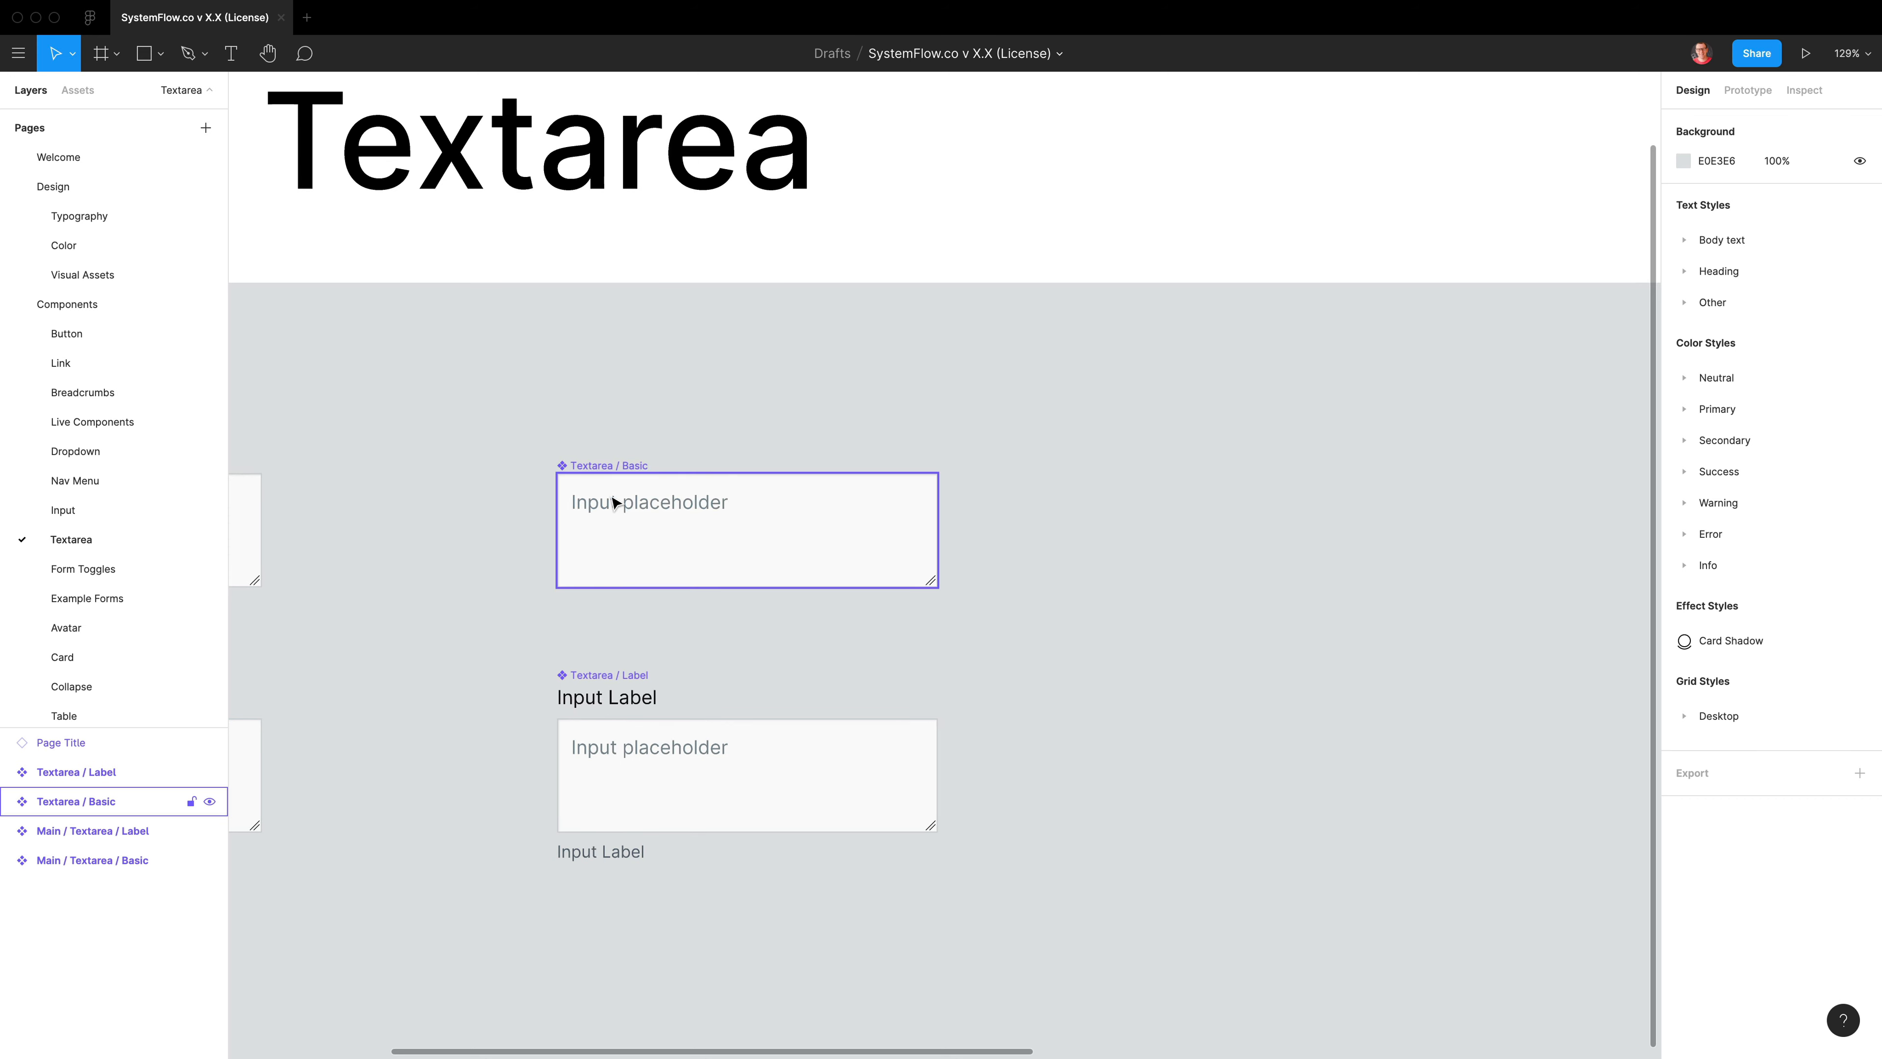
# Create an instance of the Textarea / Basic component beside it and try resizing the main component to 327 × 124
pyautogui.click(599, 470)
pyautogui.moveTo(599, 470); pyautogui.dragTo(1102, 467)
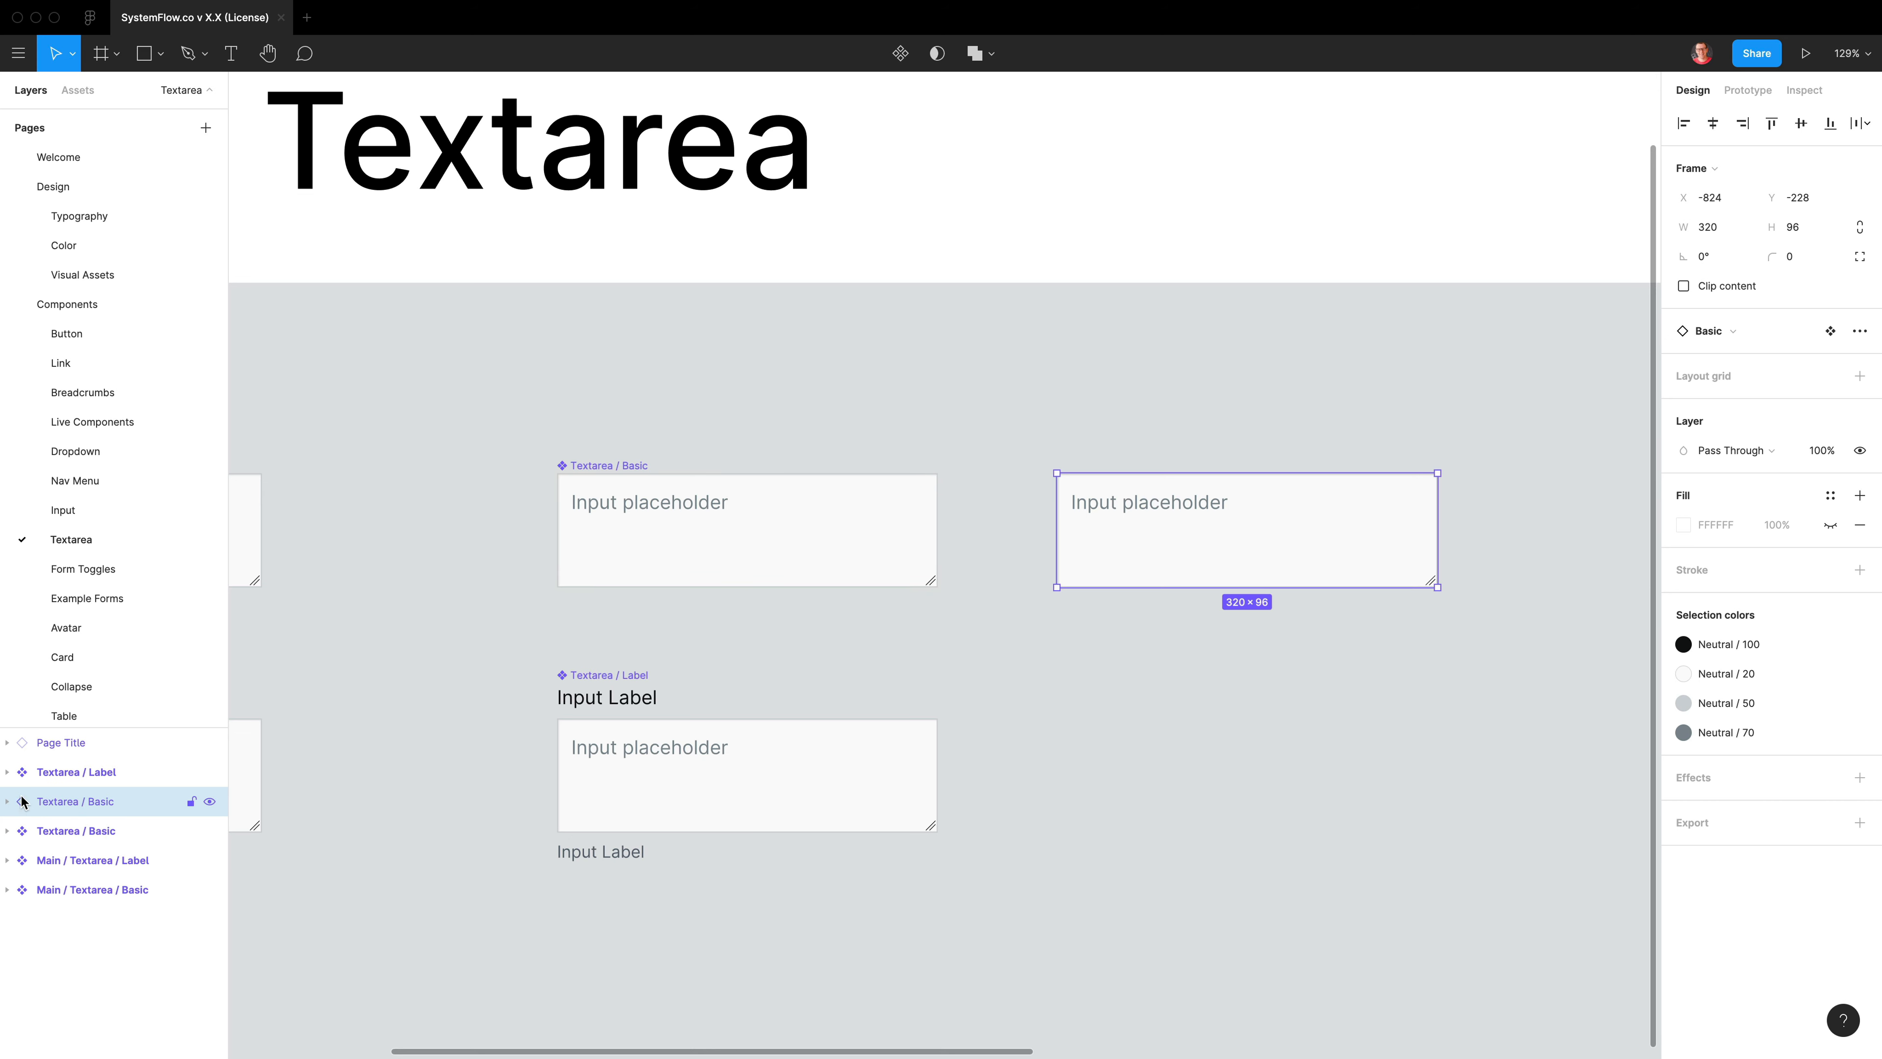
pyautogui.click(566, 468)
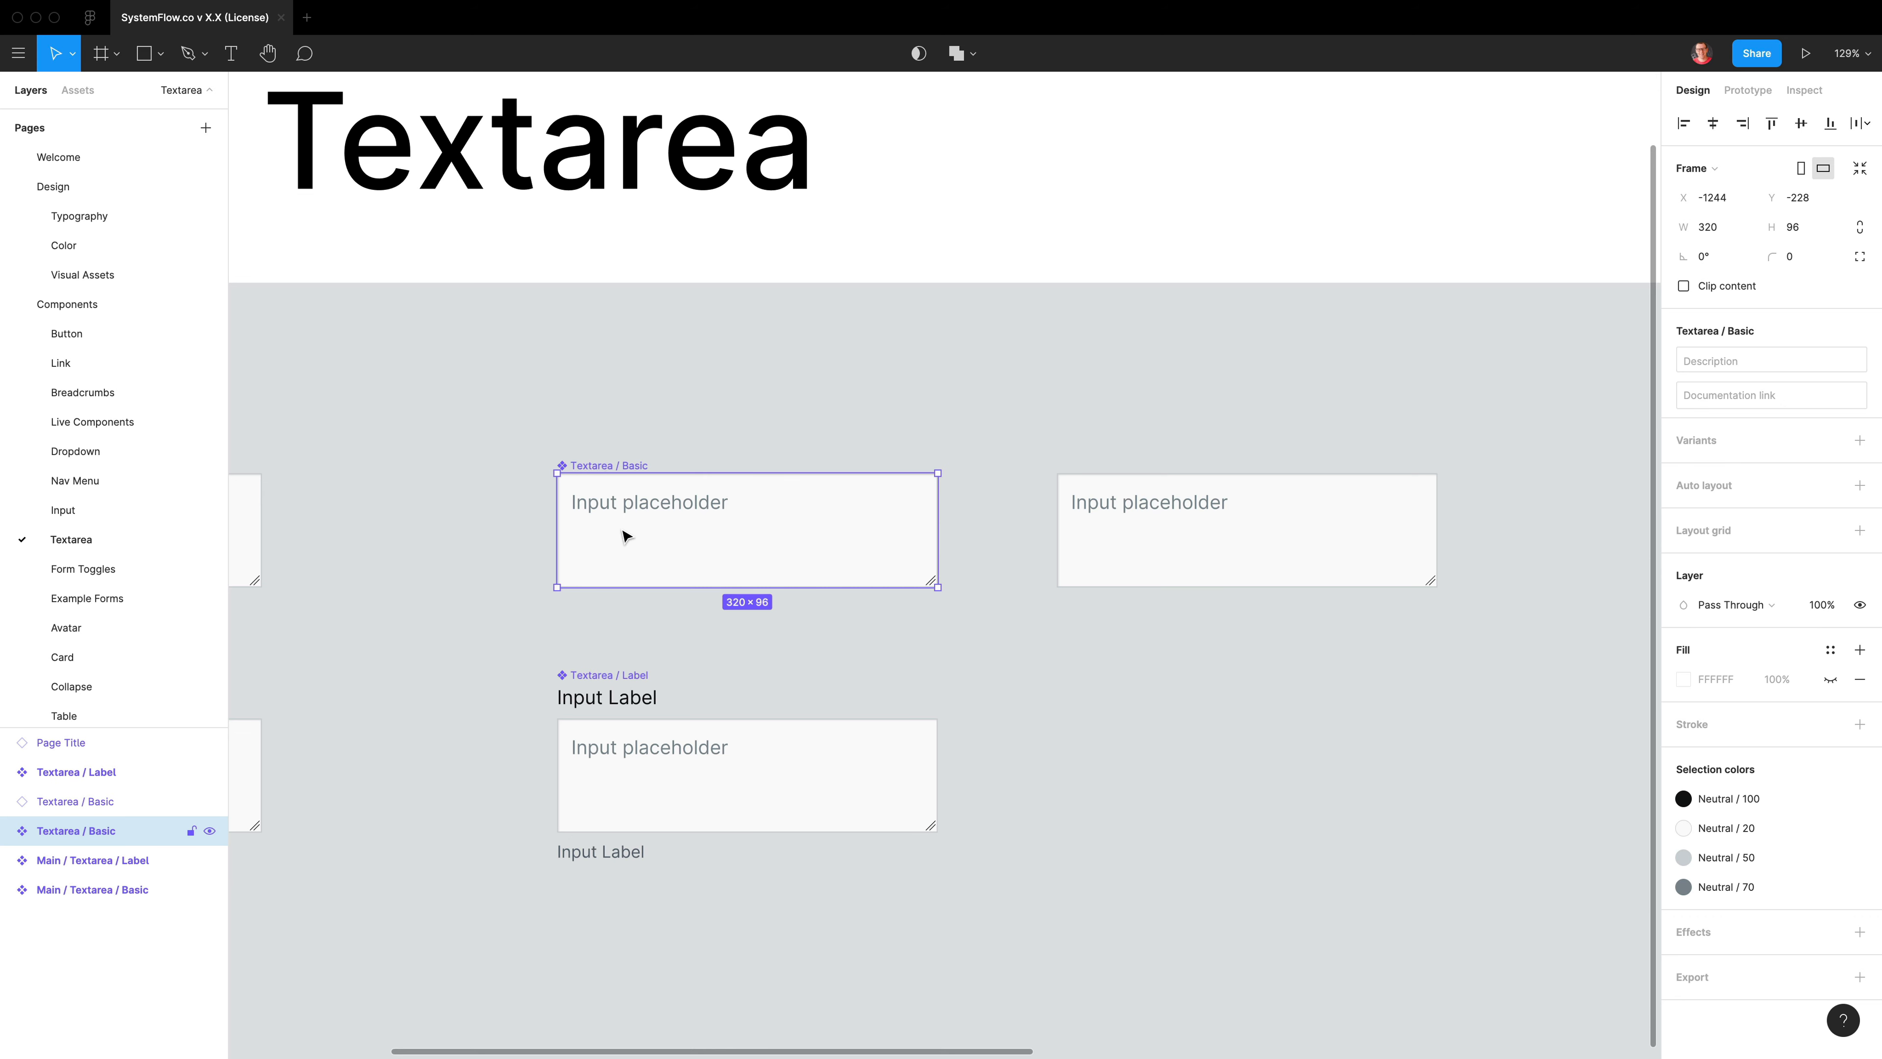
pyautogui.moveTo(936, 591)
pyautogui.mouseDown()
pyautogui.moveTo(941, 612)
pyautogui.moveTo(967, 593)
pyautogui.moveTo(938, 587)
pyautogui.mouseUp()
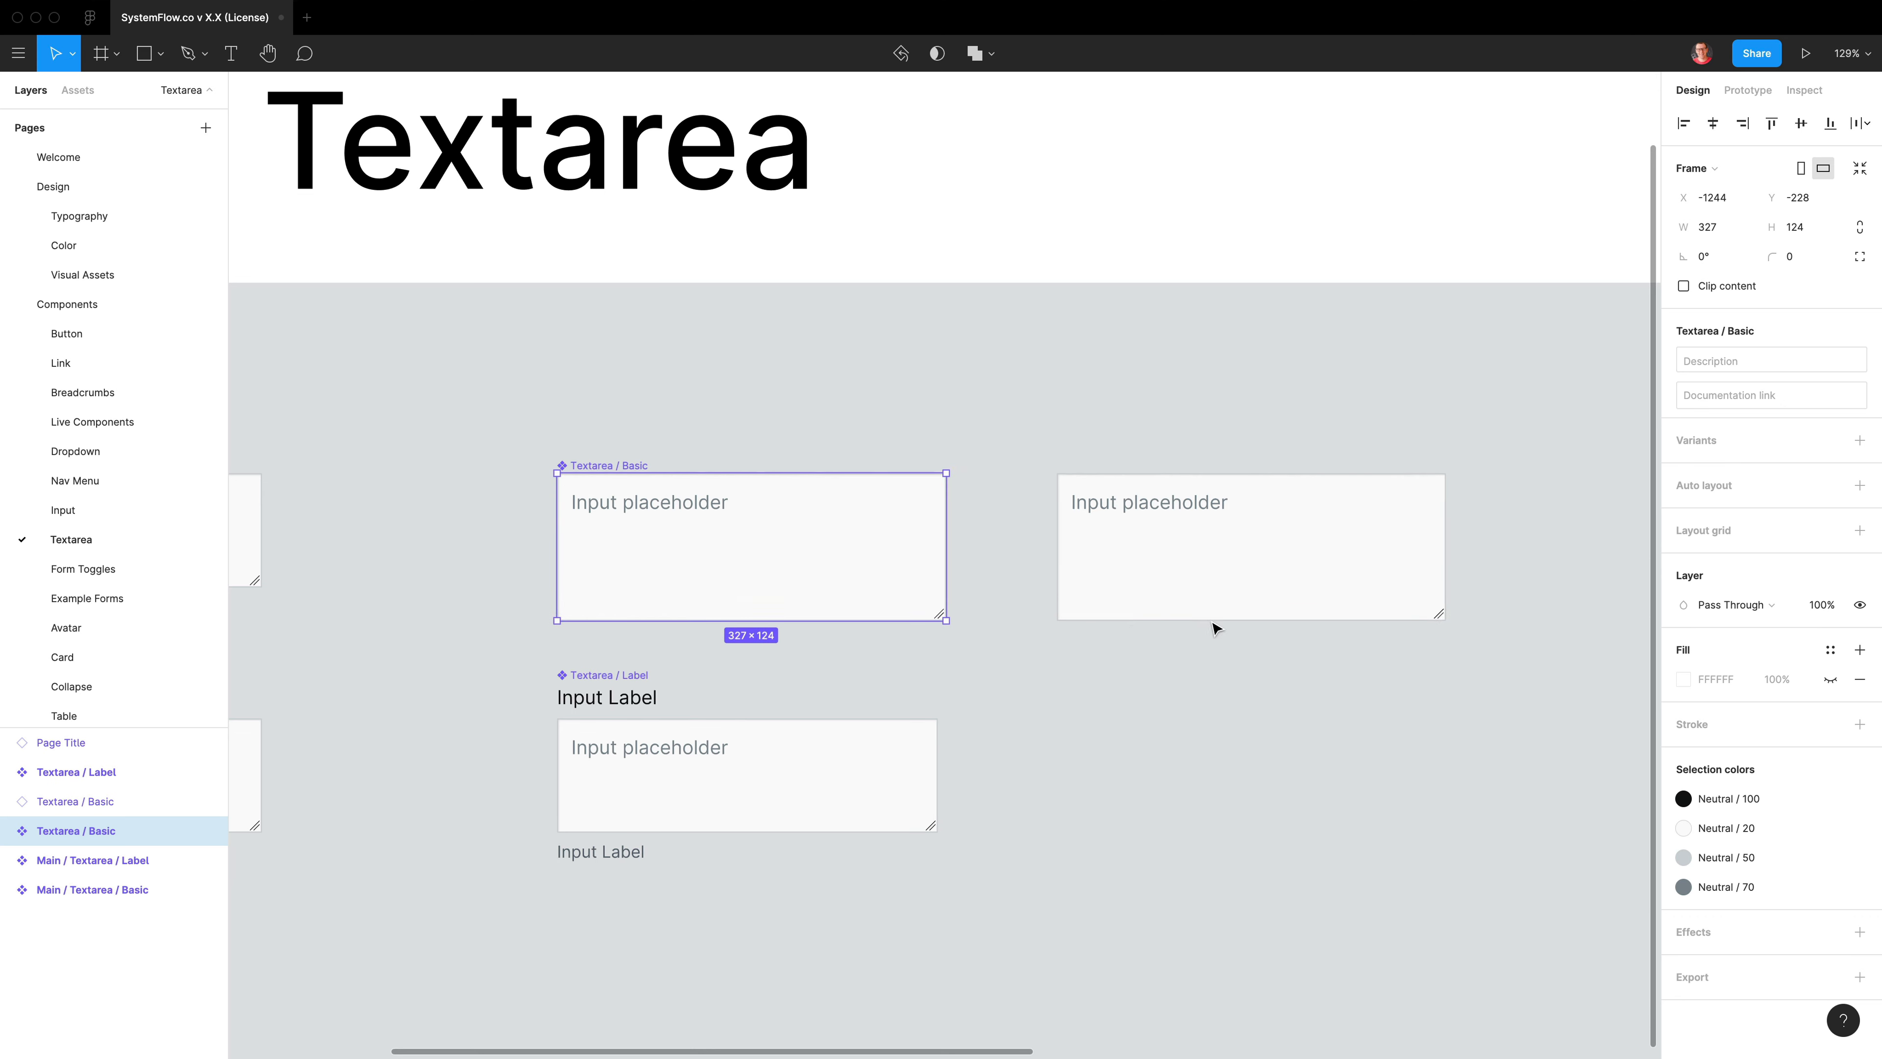
# Try resizing the new Textarea / Basic instance from its corner, and go to its main component
pyautogui.click(1424, 580)
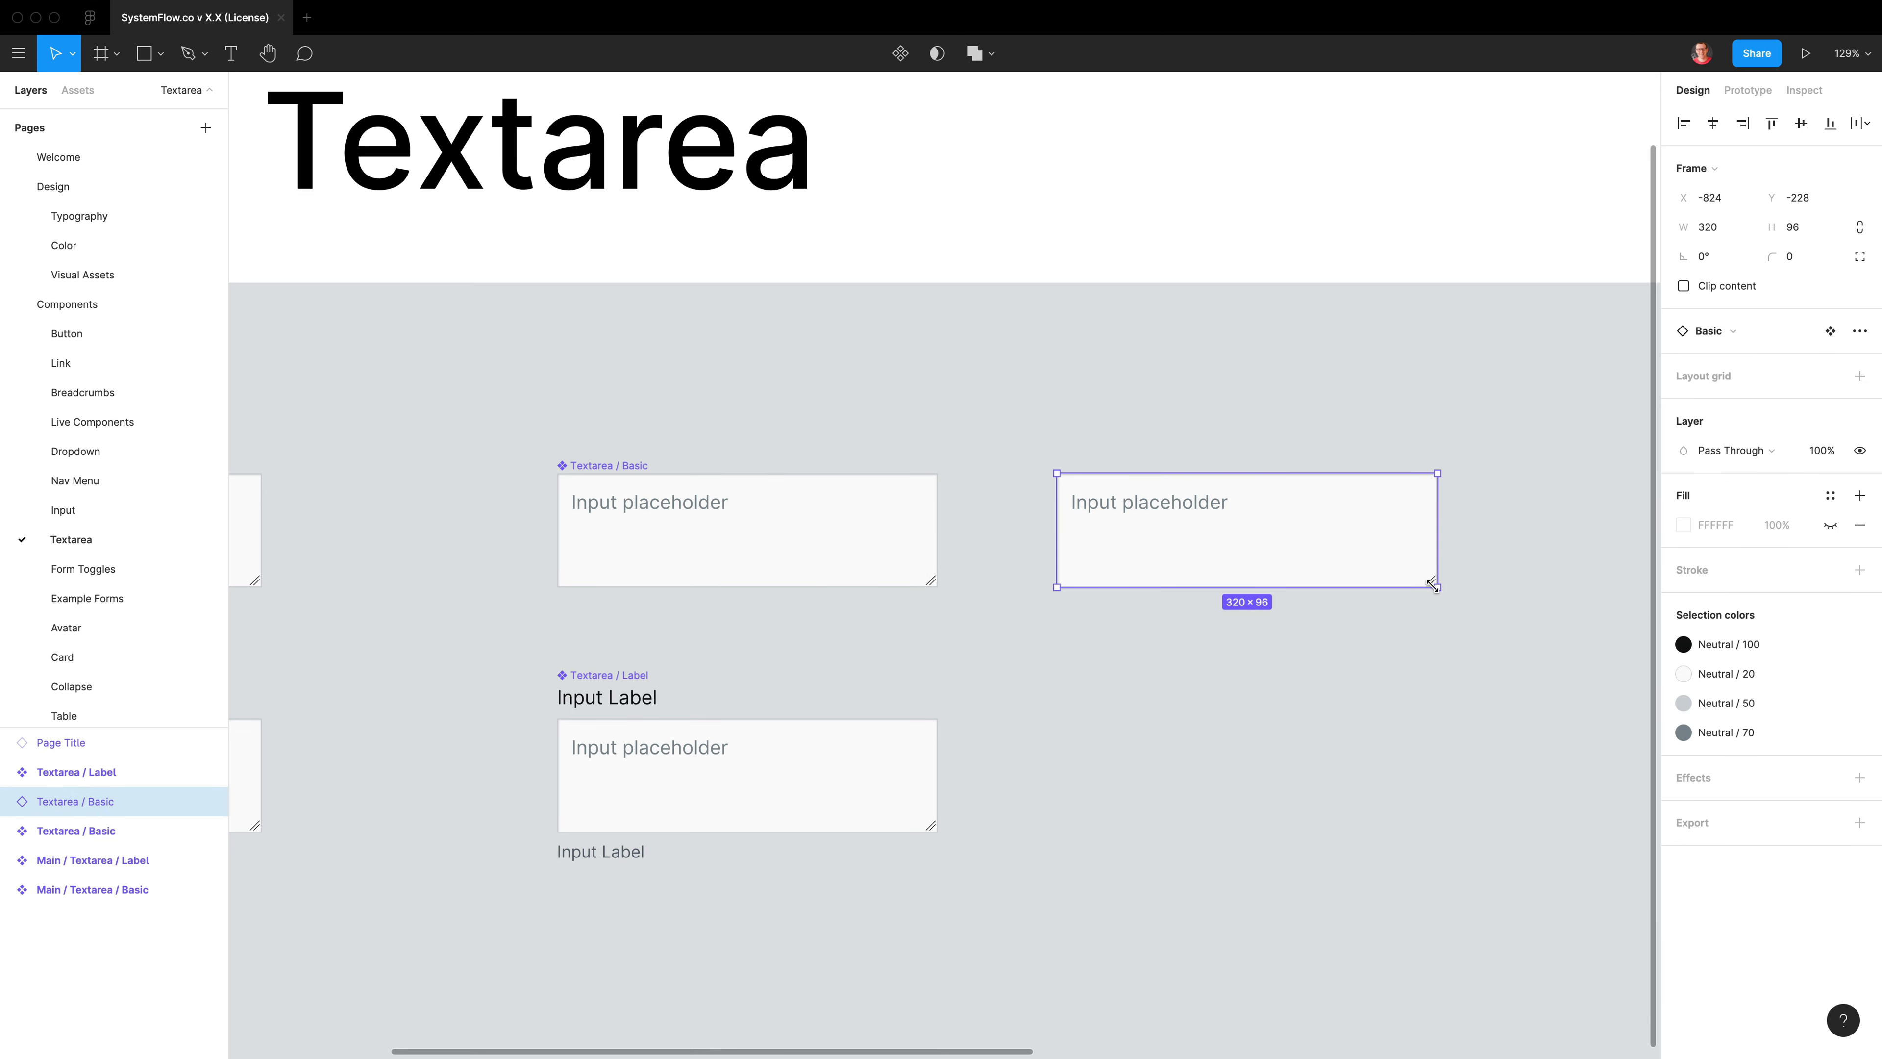
pyautogui.moveTo(1431, 584)
pyautogui.mouseDown()
pyautogui.moveTo(1454, 639)
pyautogui.moveTo(1492, 579)
pyautogui.moveTo(1445, 630)
pyautogui.moveTo(1438, 587)
pyautogui.mouseUp()
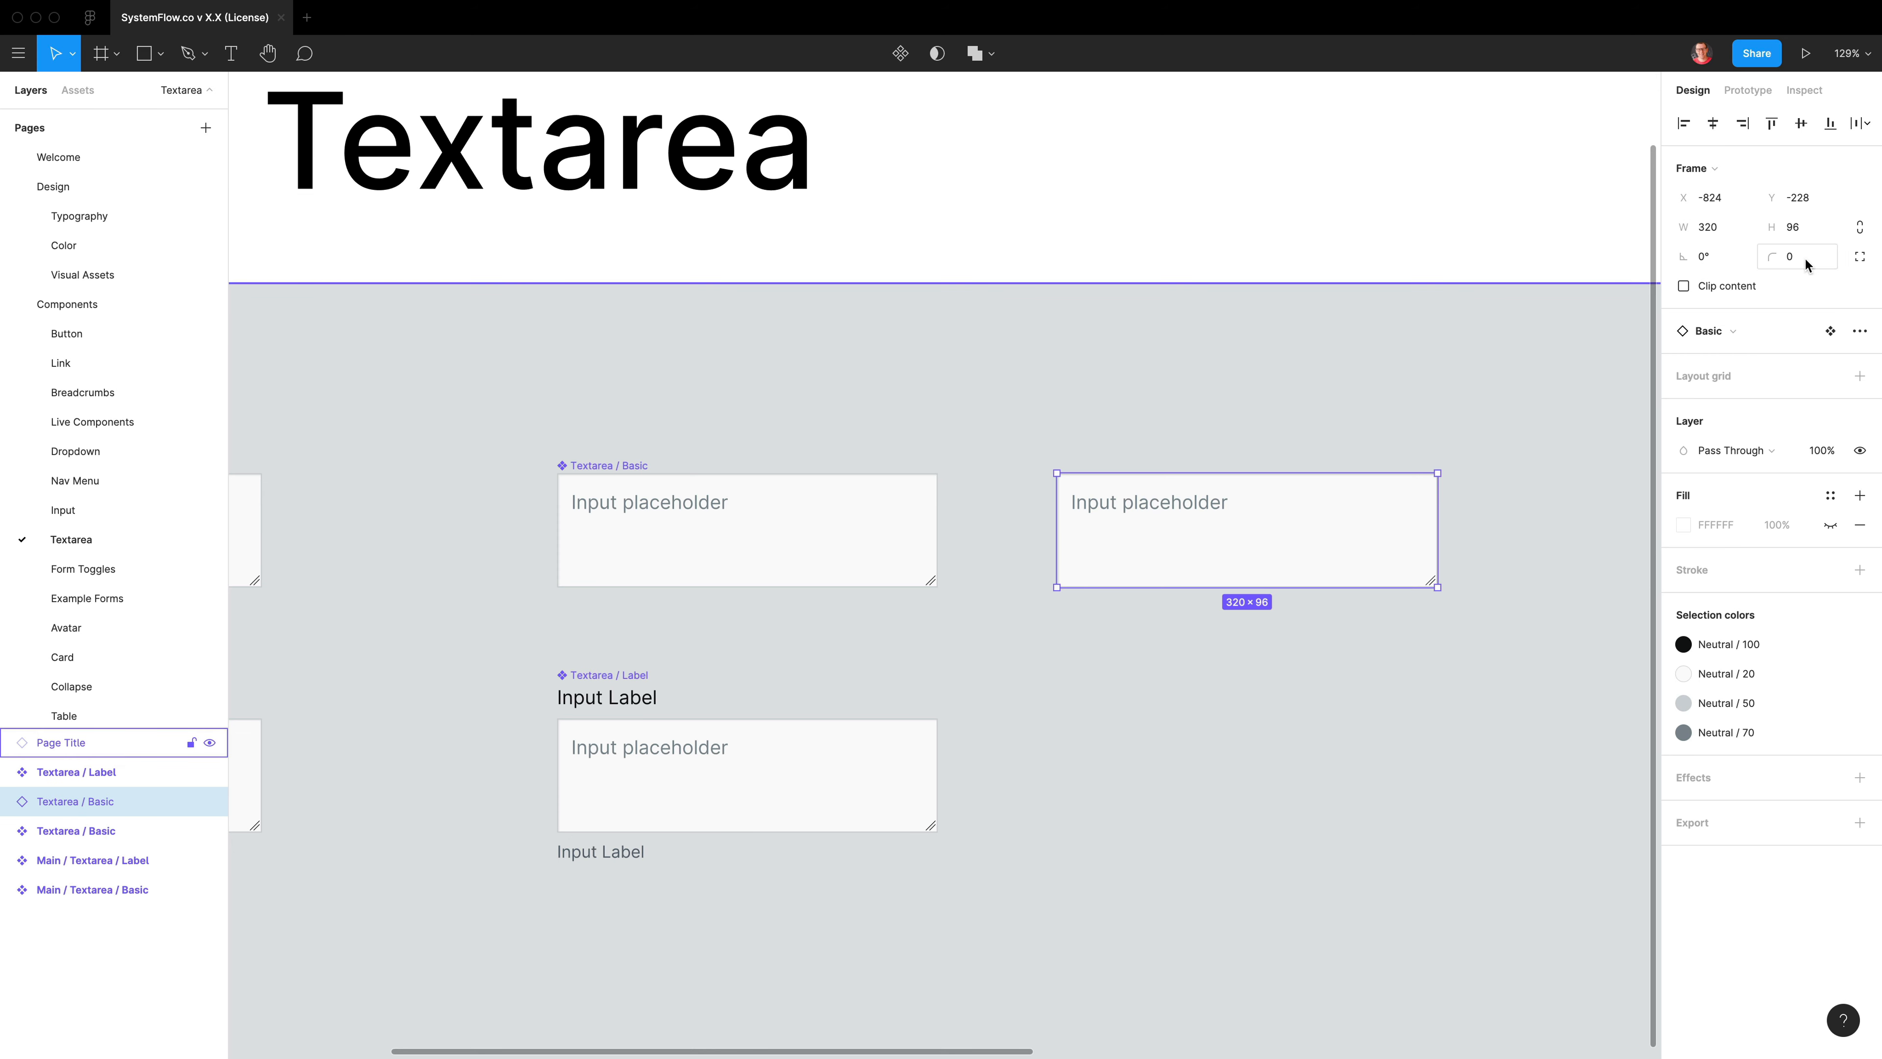
pyautogui.click(1831, 333)
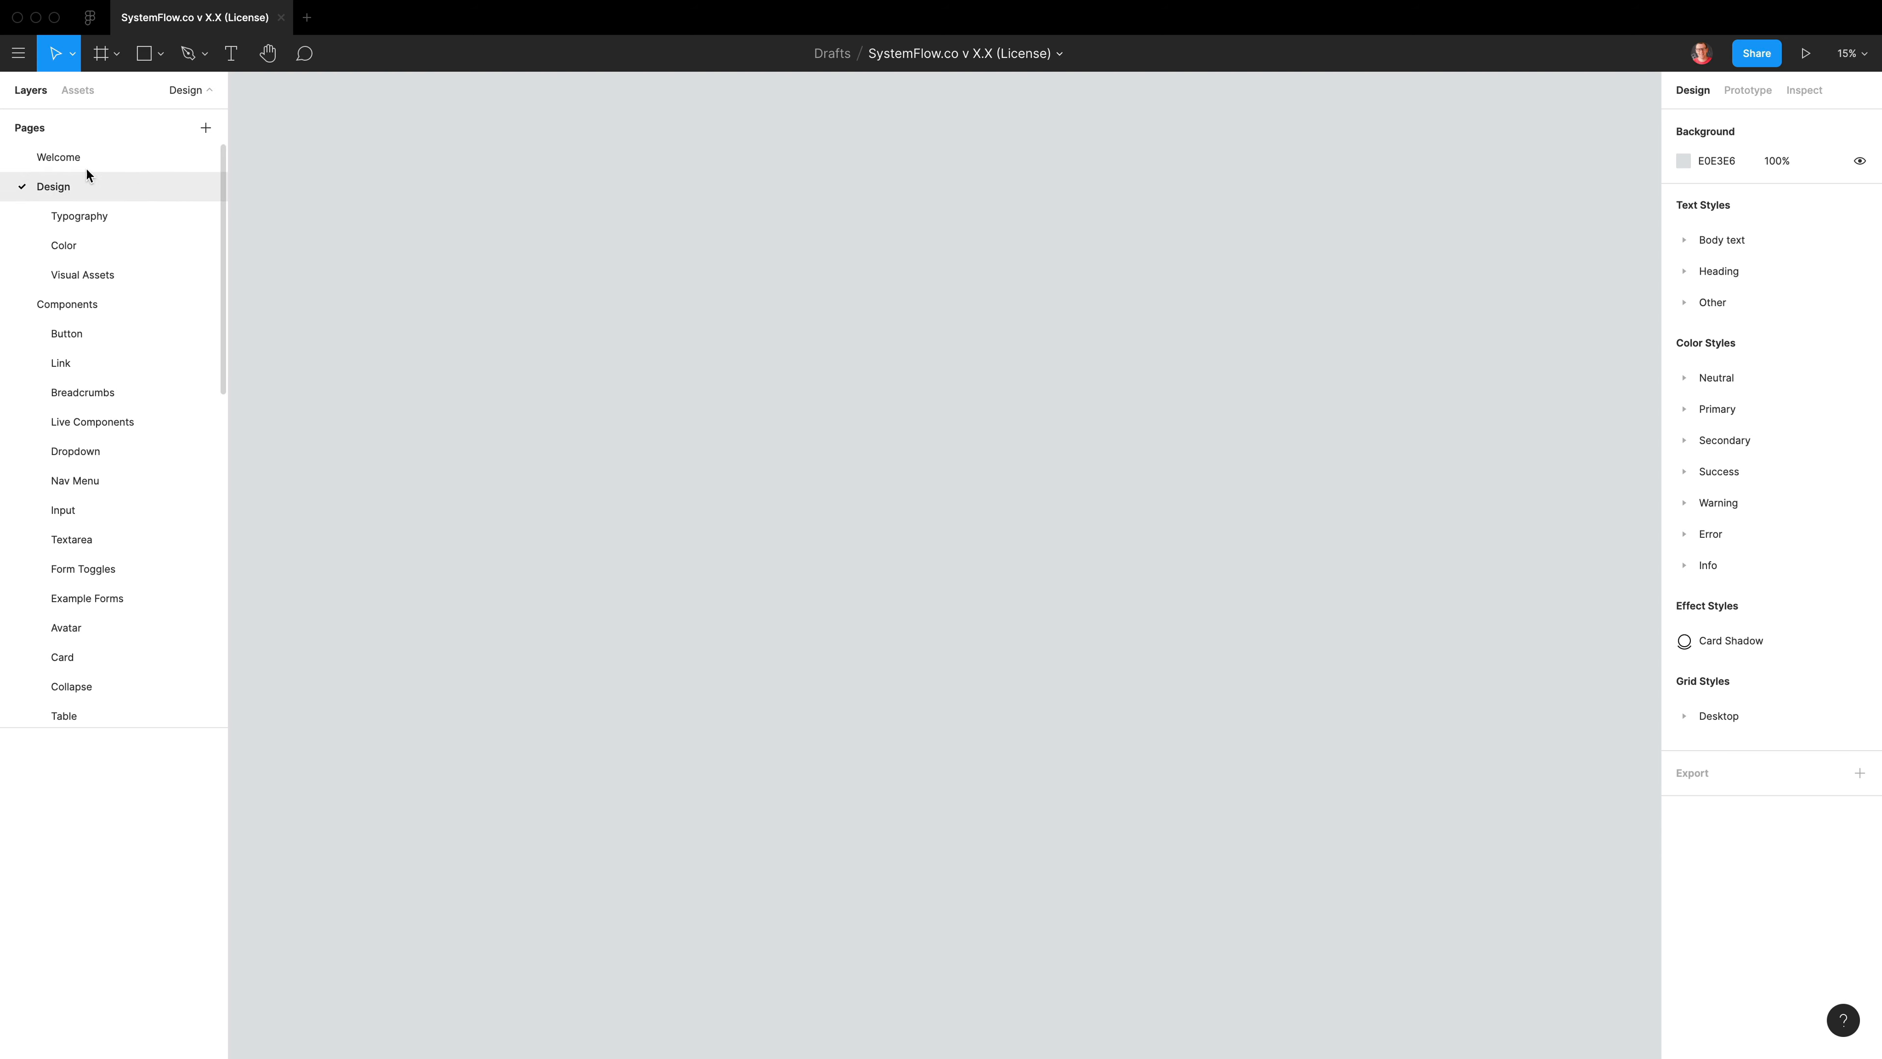
# Add a new page named Home and move it above the Welcome page
pyautogui.click(205, 129)
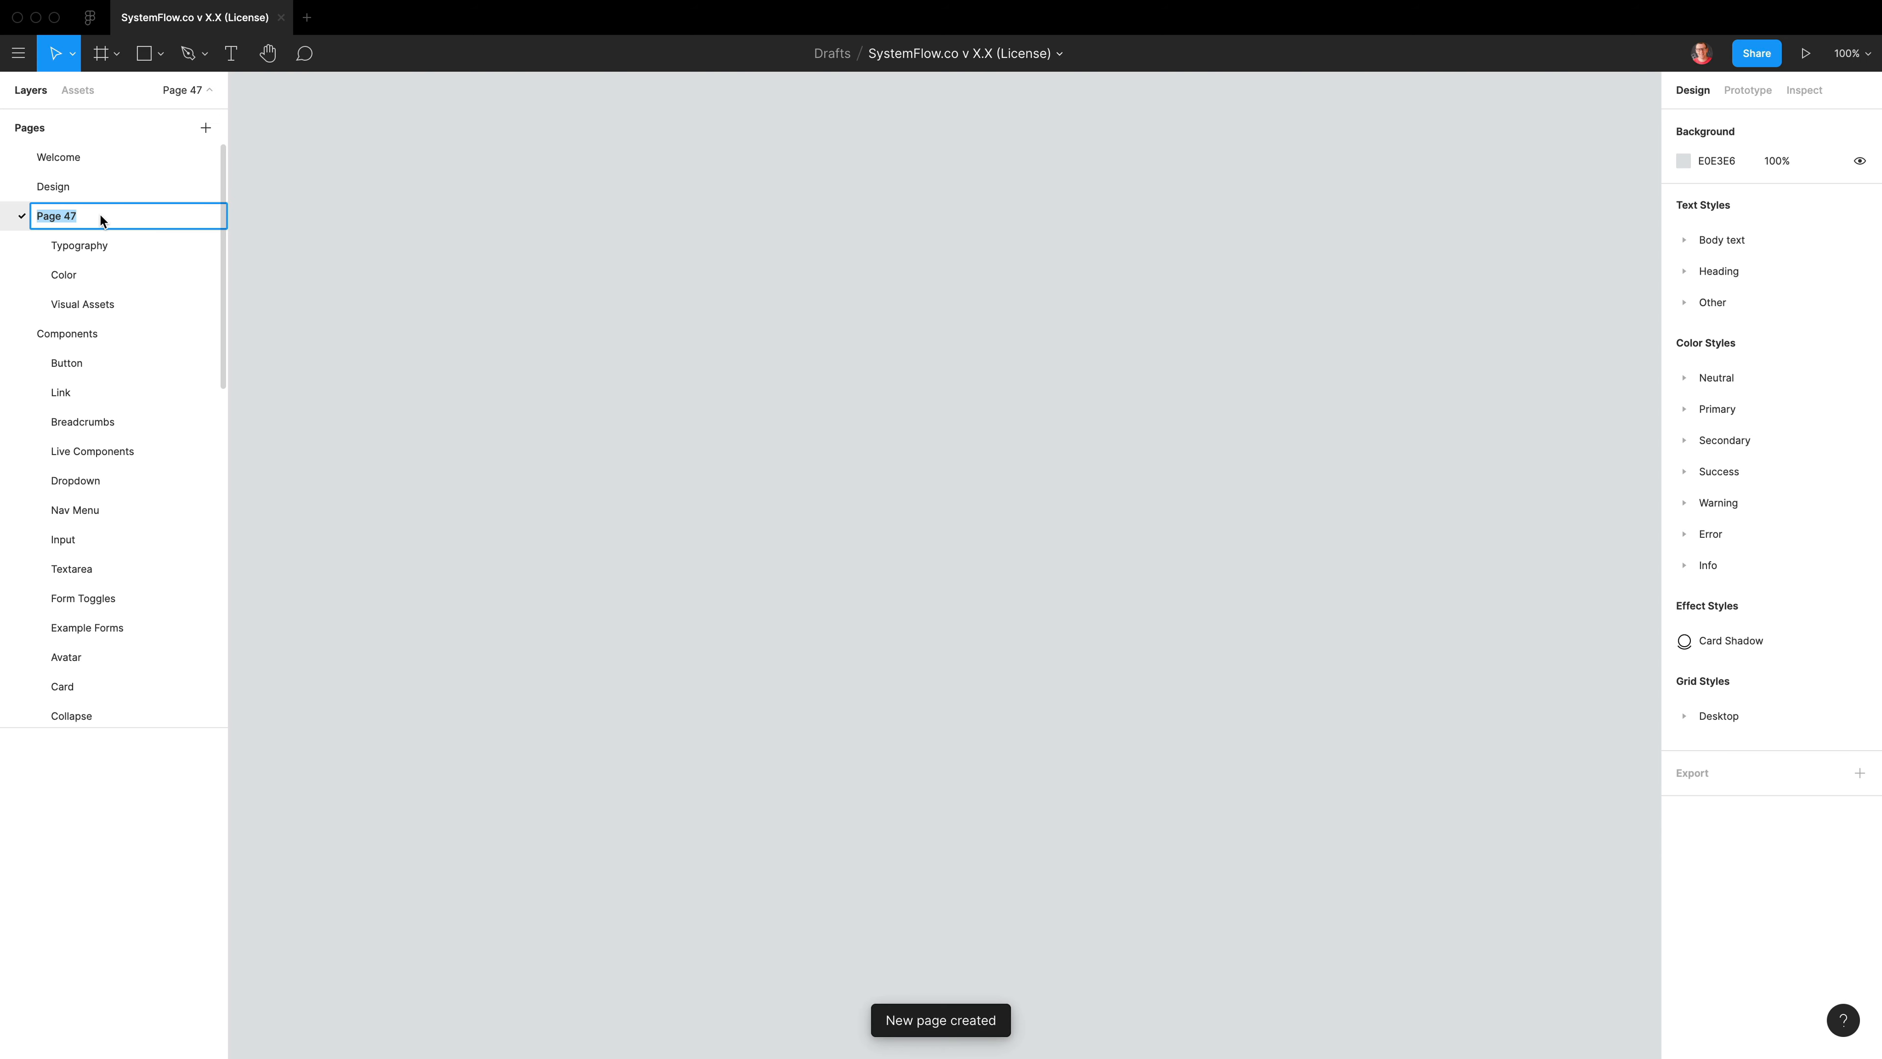
pyautogui.press('Return')
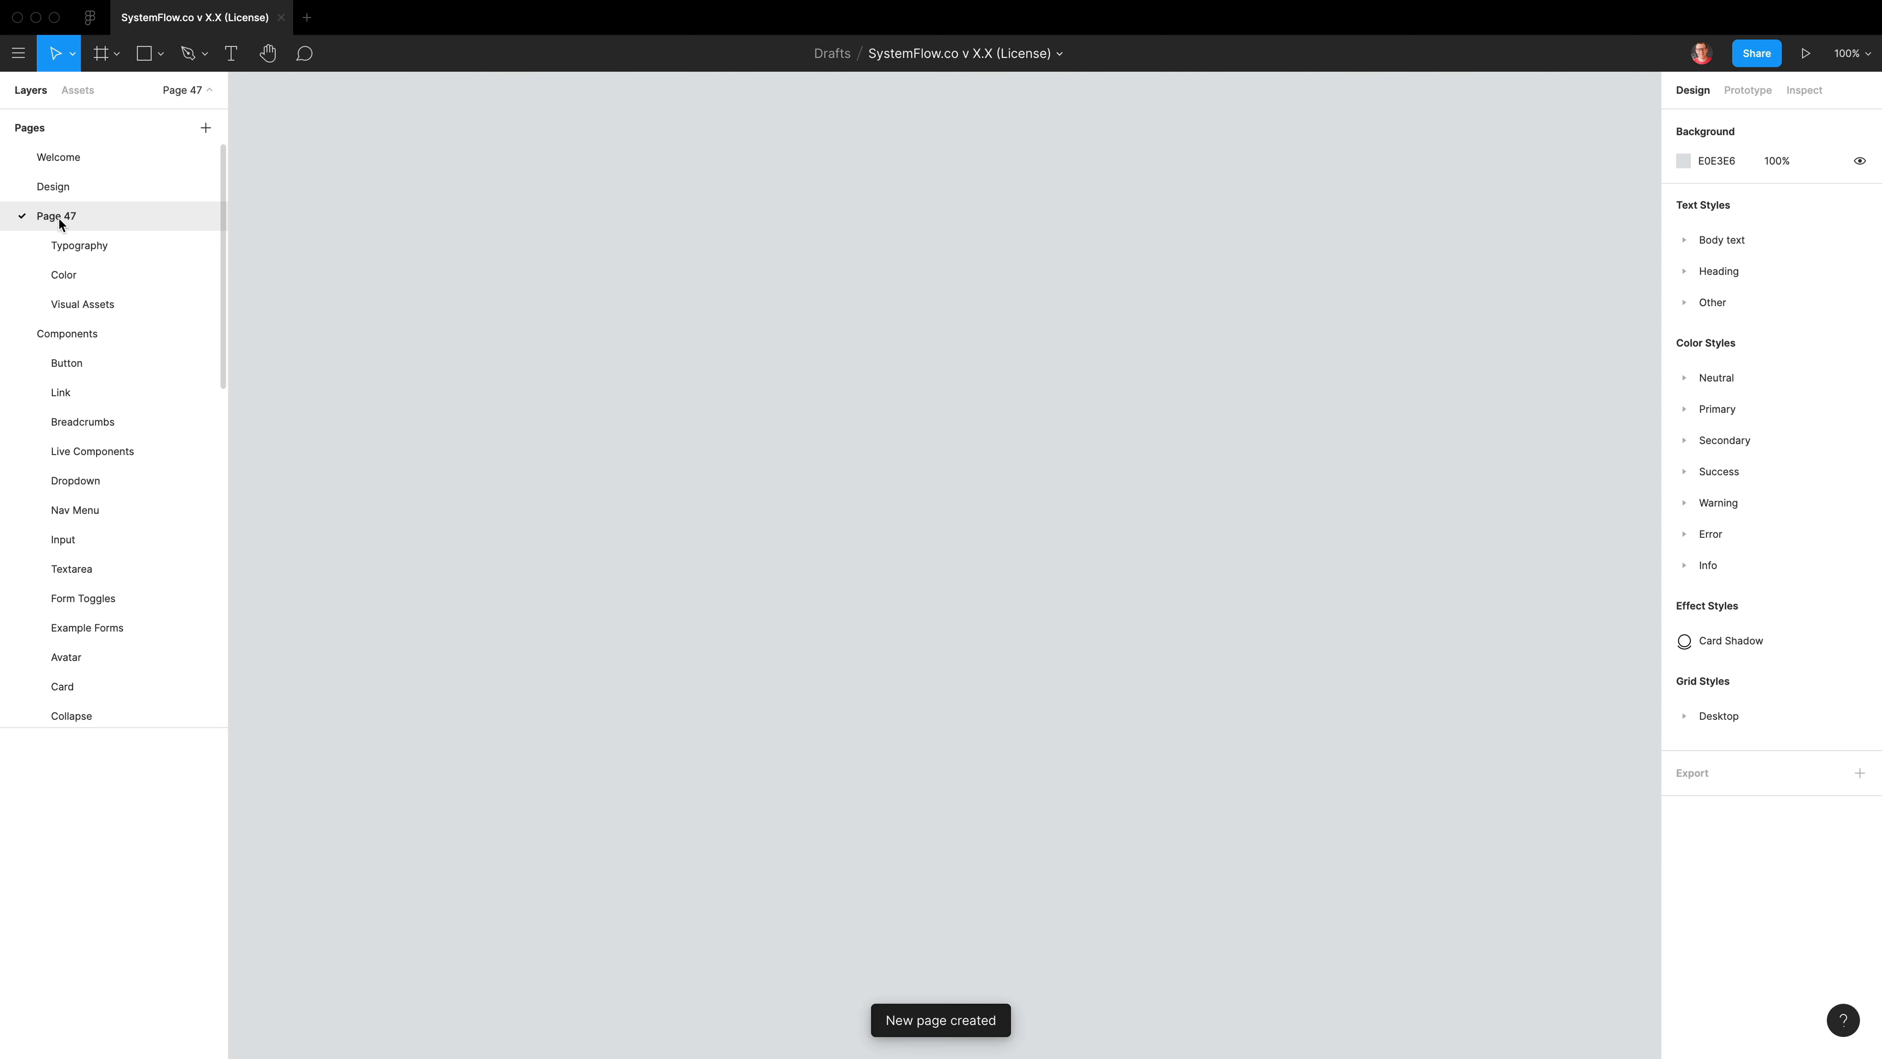
pyautogui.doubleClick(58, 219)
pyautogui.write('Home')
pyautogui.press('Return')
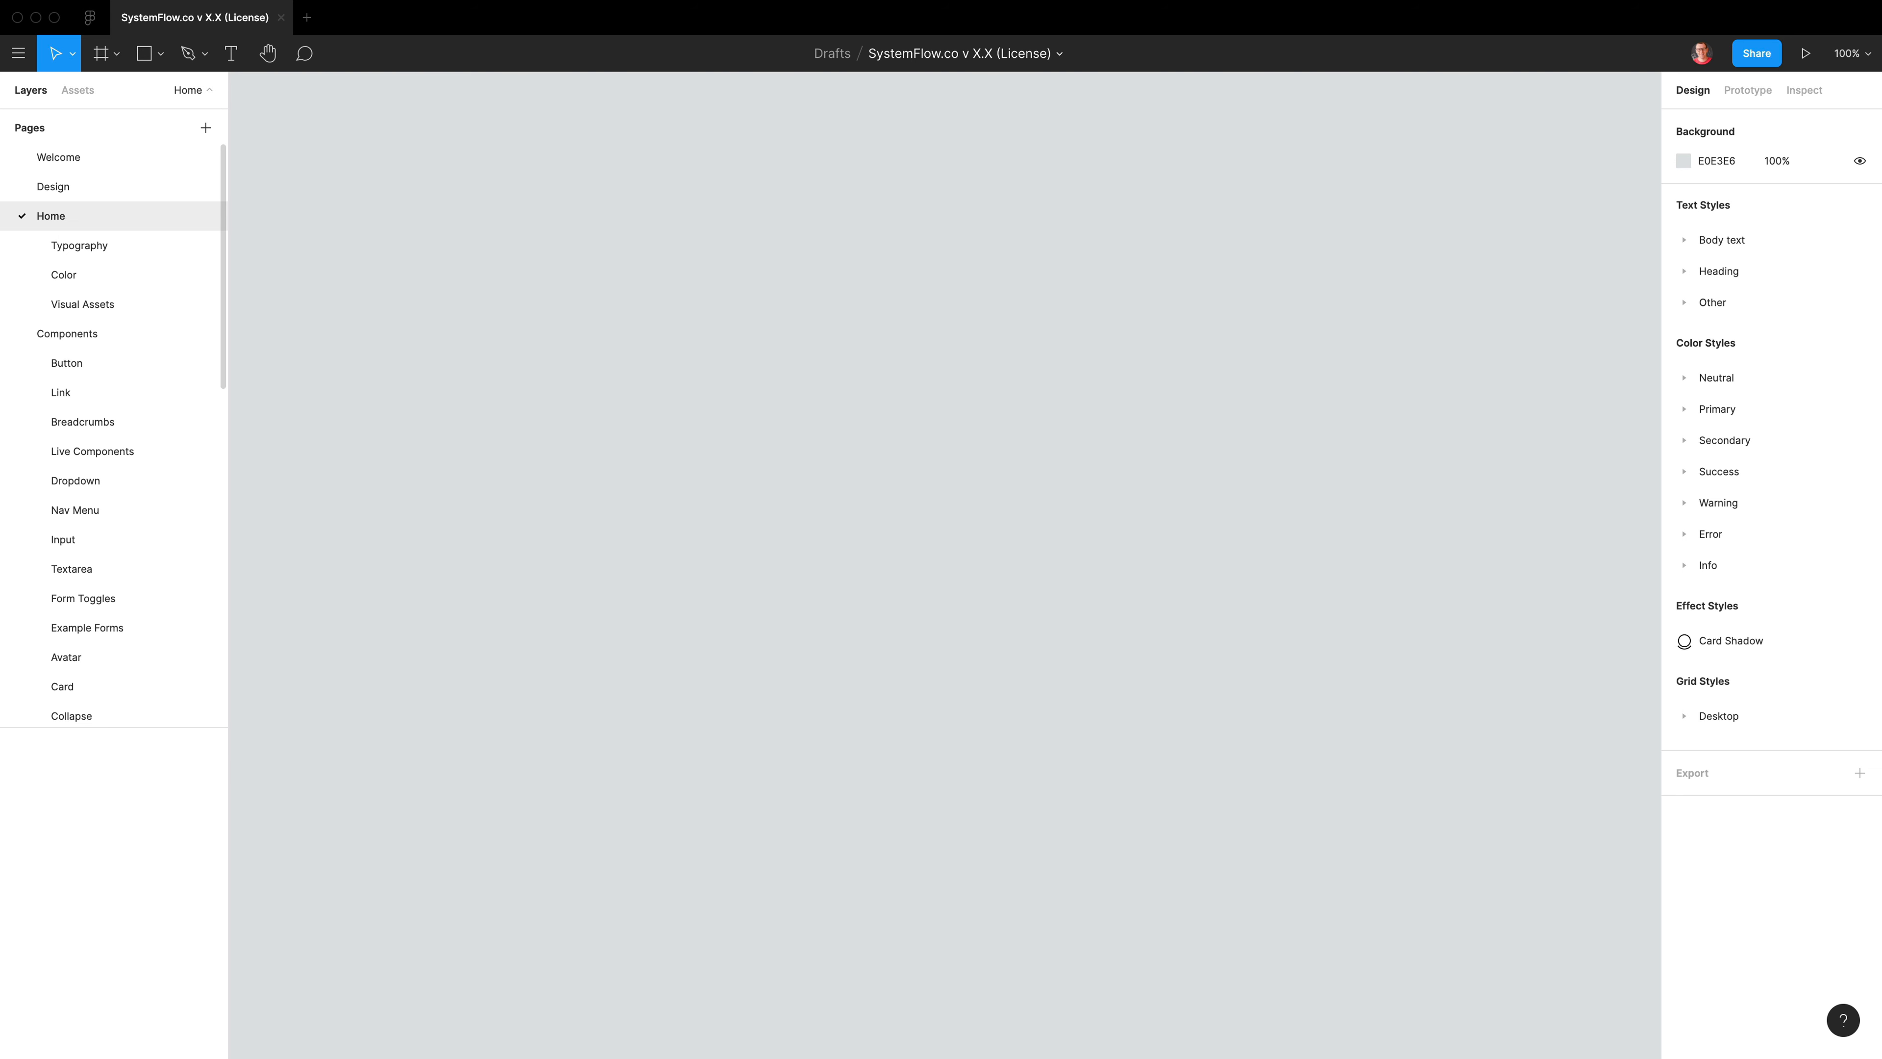
pyautogui.moveTo(52, 221); pyautogui.dragTo(51, 154)
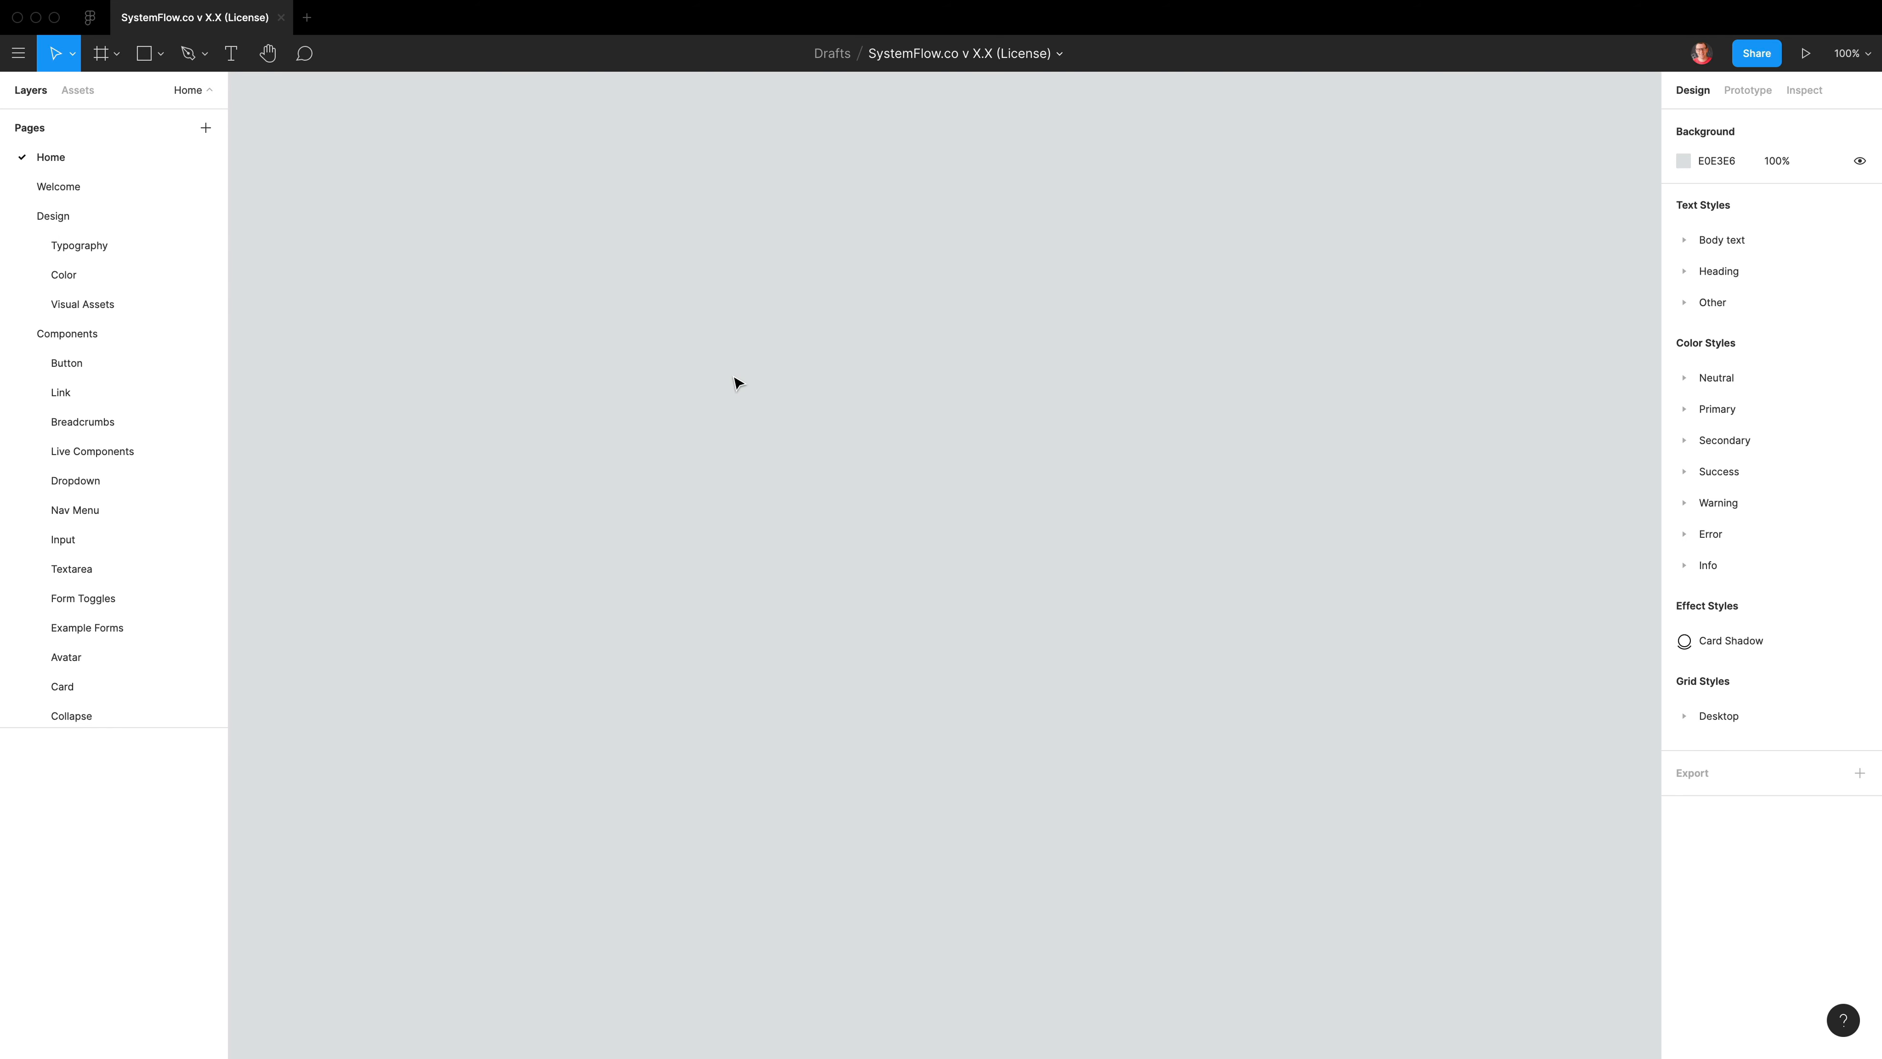
# Add a 1440 × 900 frame to the Home page using the MacBook Pro preset
pyautogui.press('f')
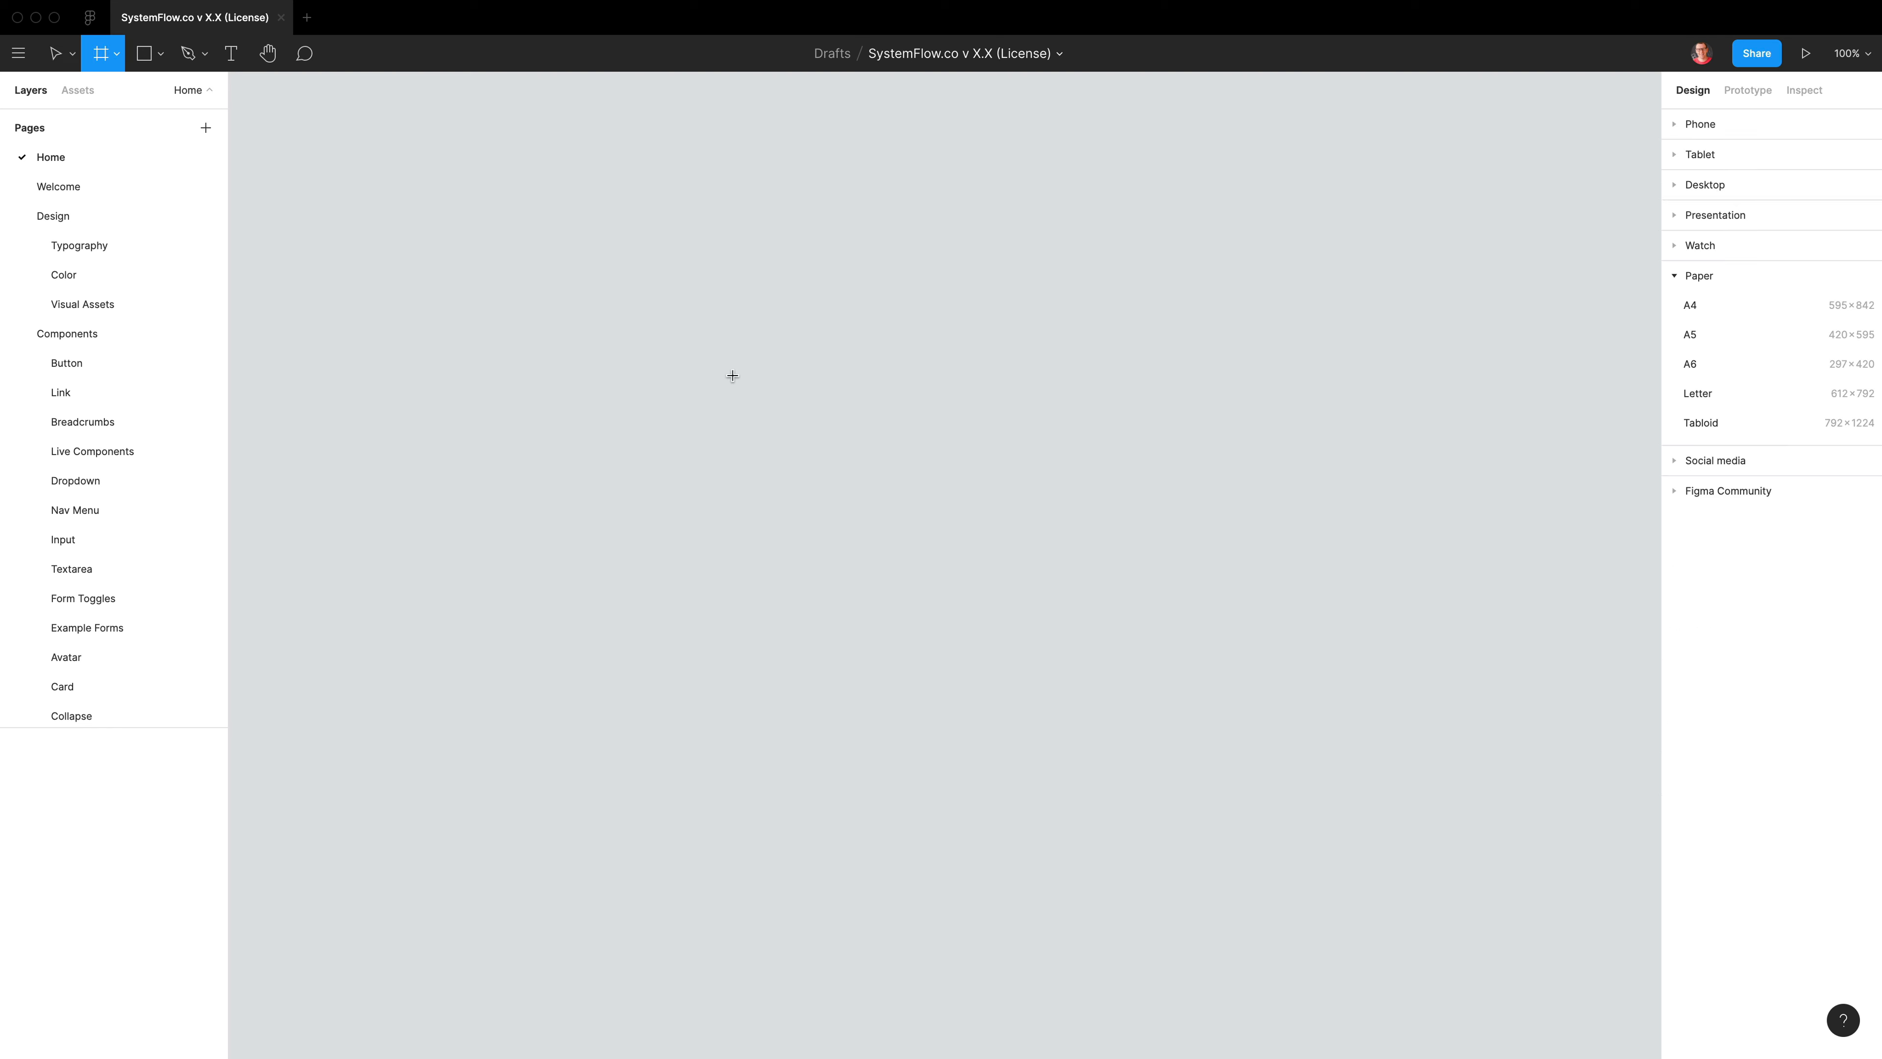
pyautogui.click(1675, 187)
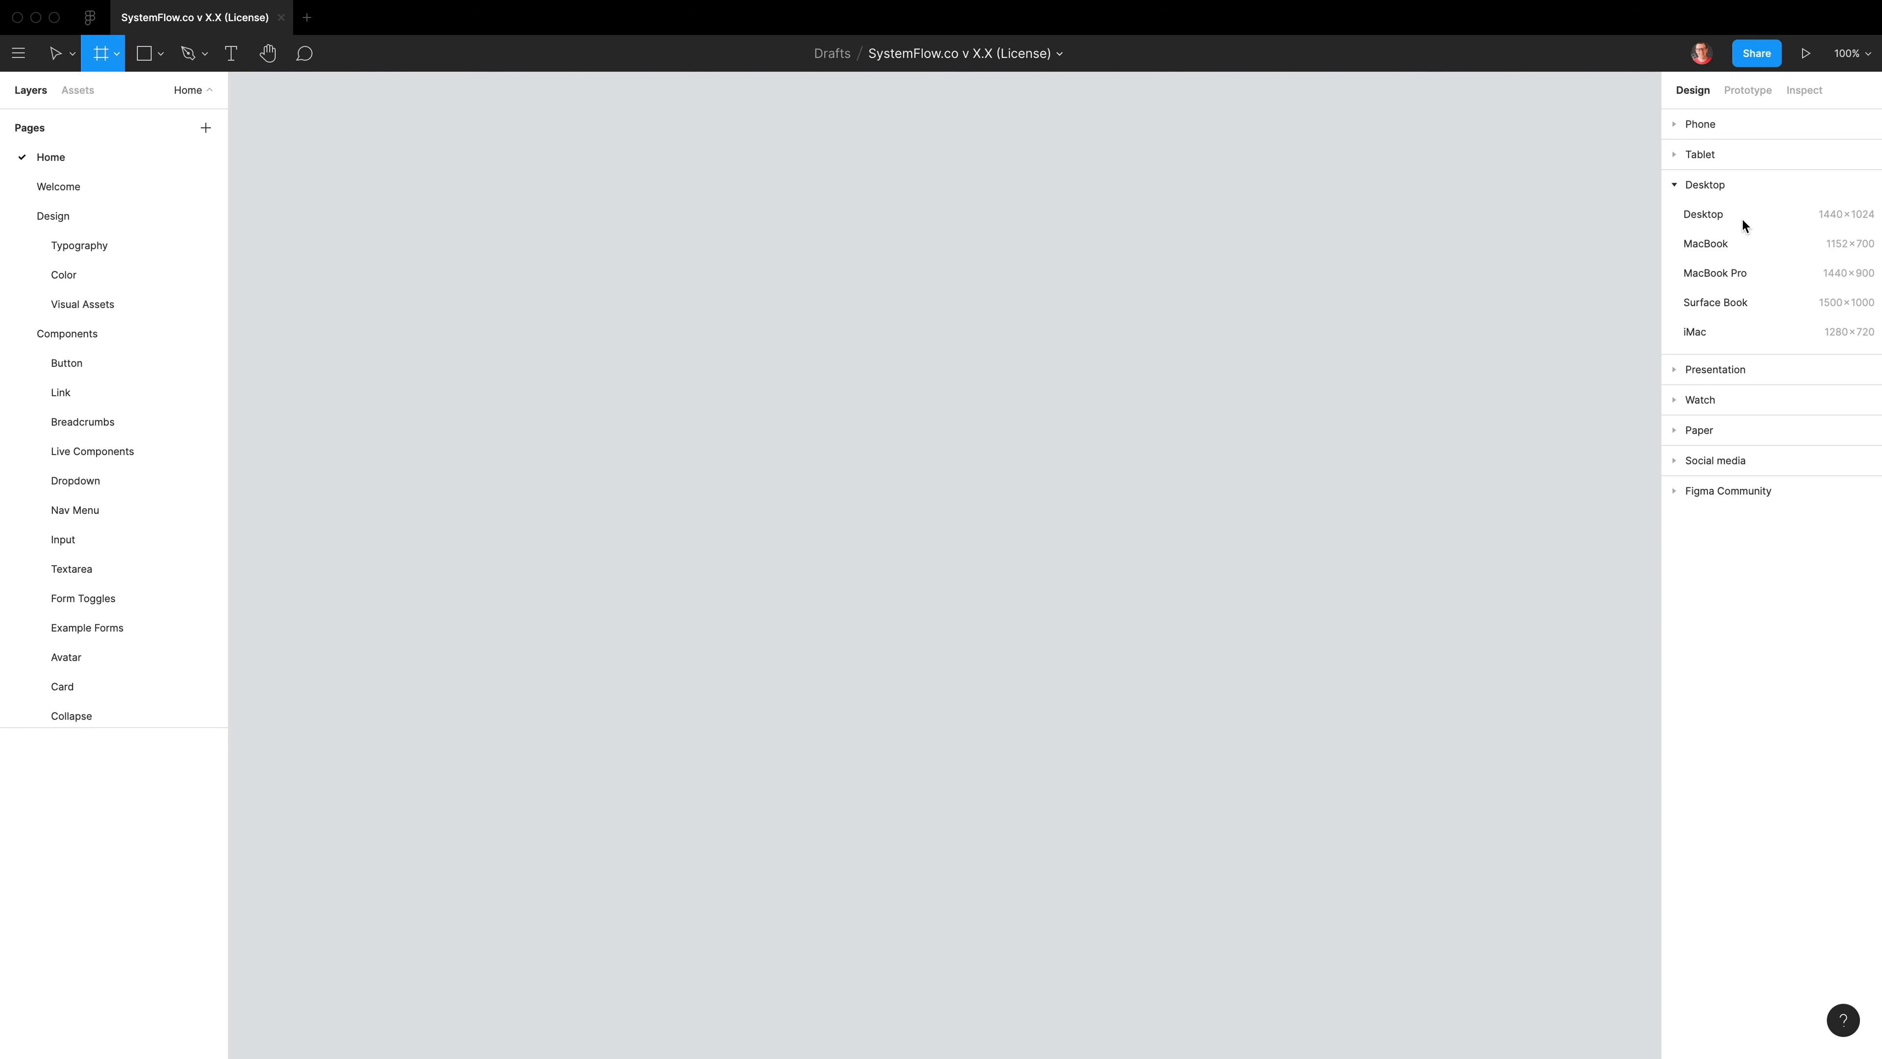
pyautogui.click(1727, 274)
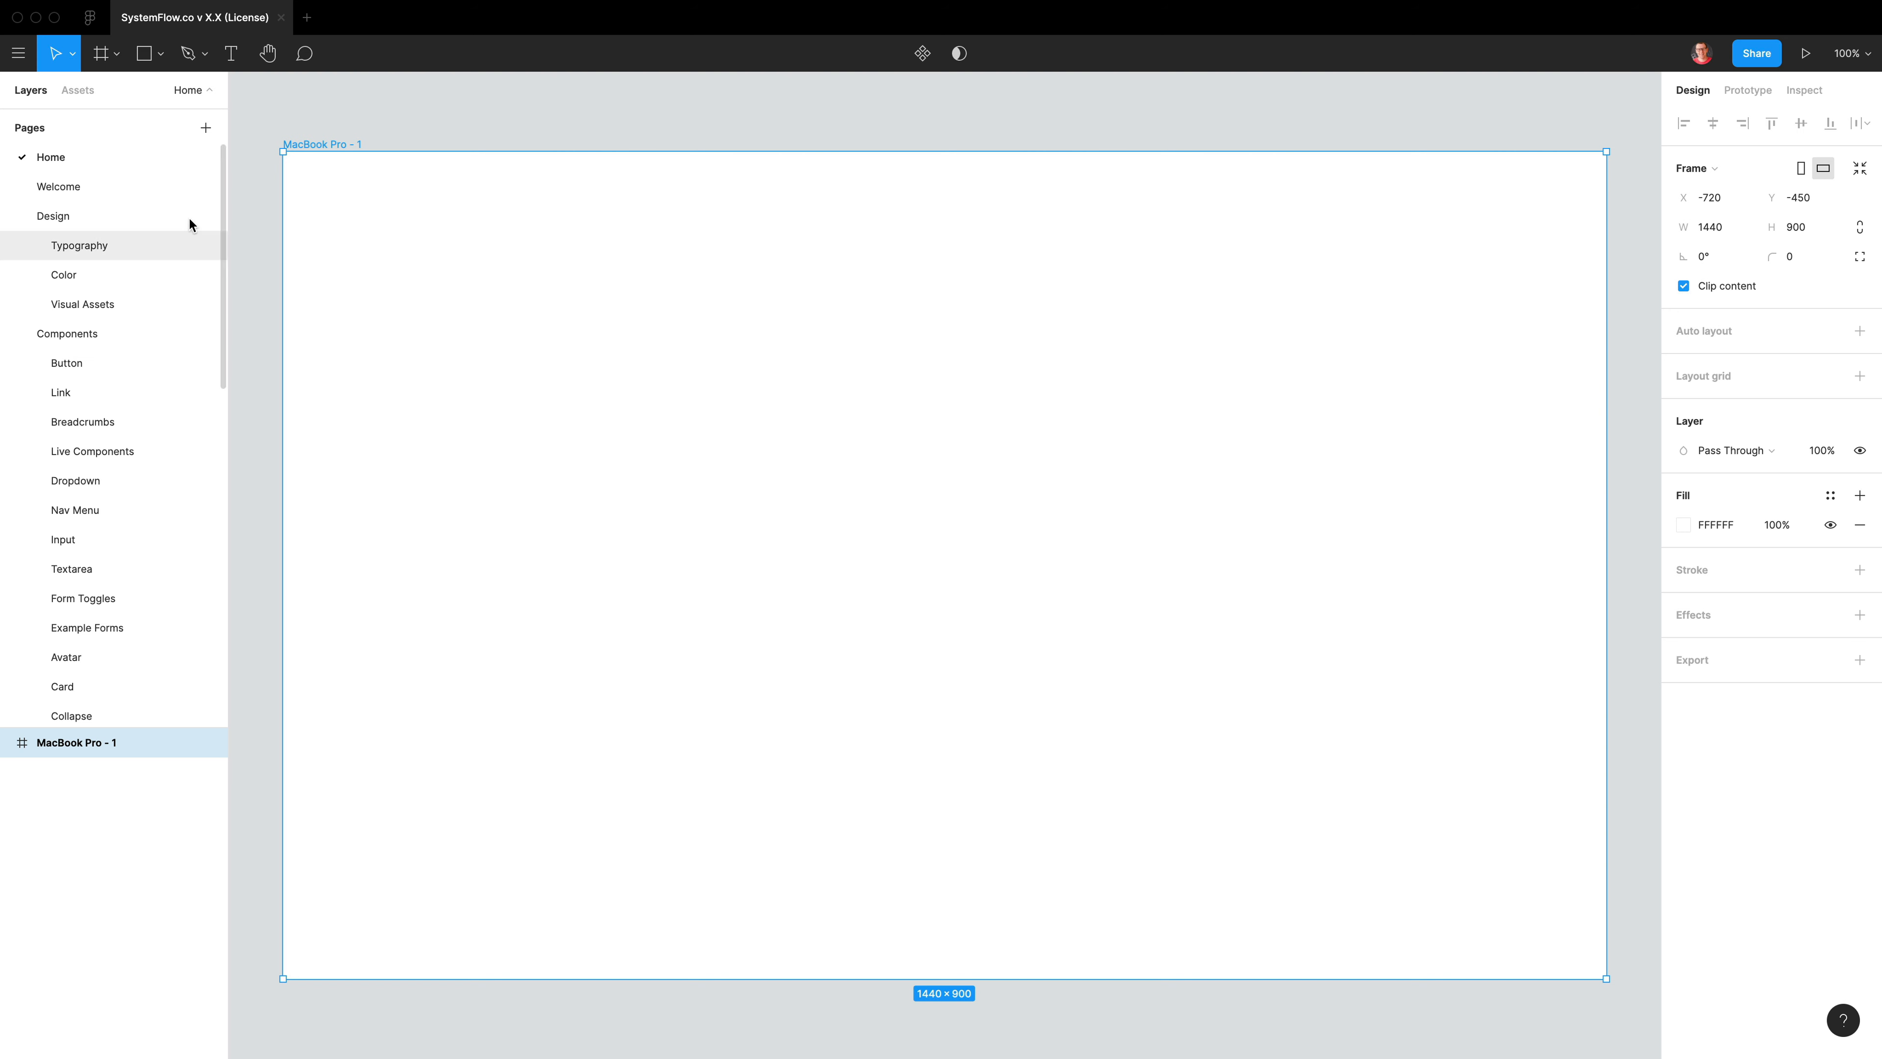
# Search the local assets for "Textarea / Basic" and place an instance of it near the middle of the MacBook Pro frame
pyautogui.click(90, 95)
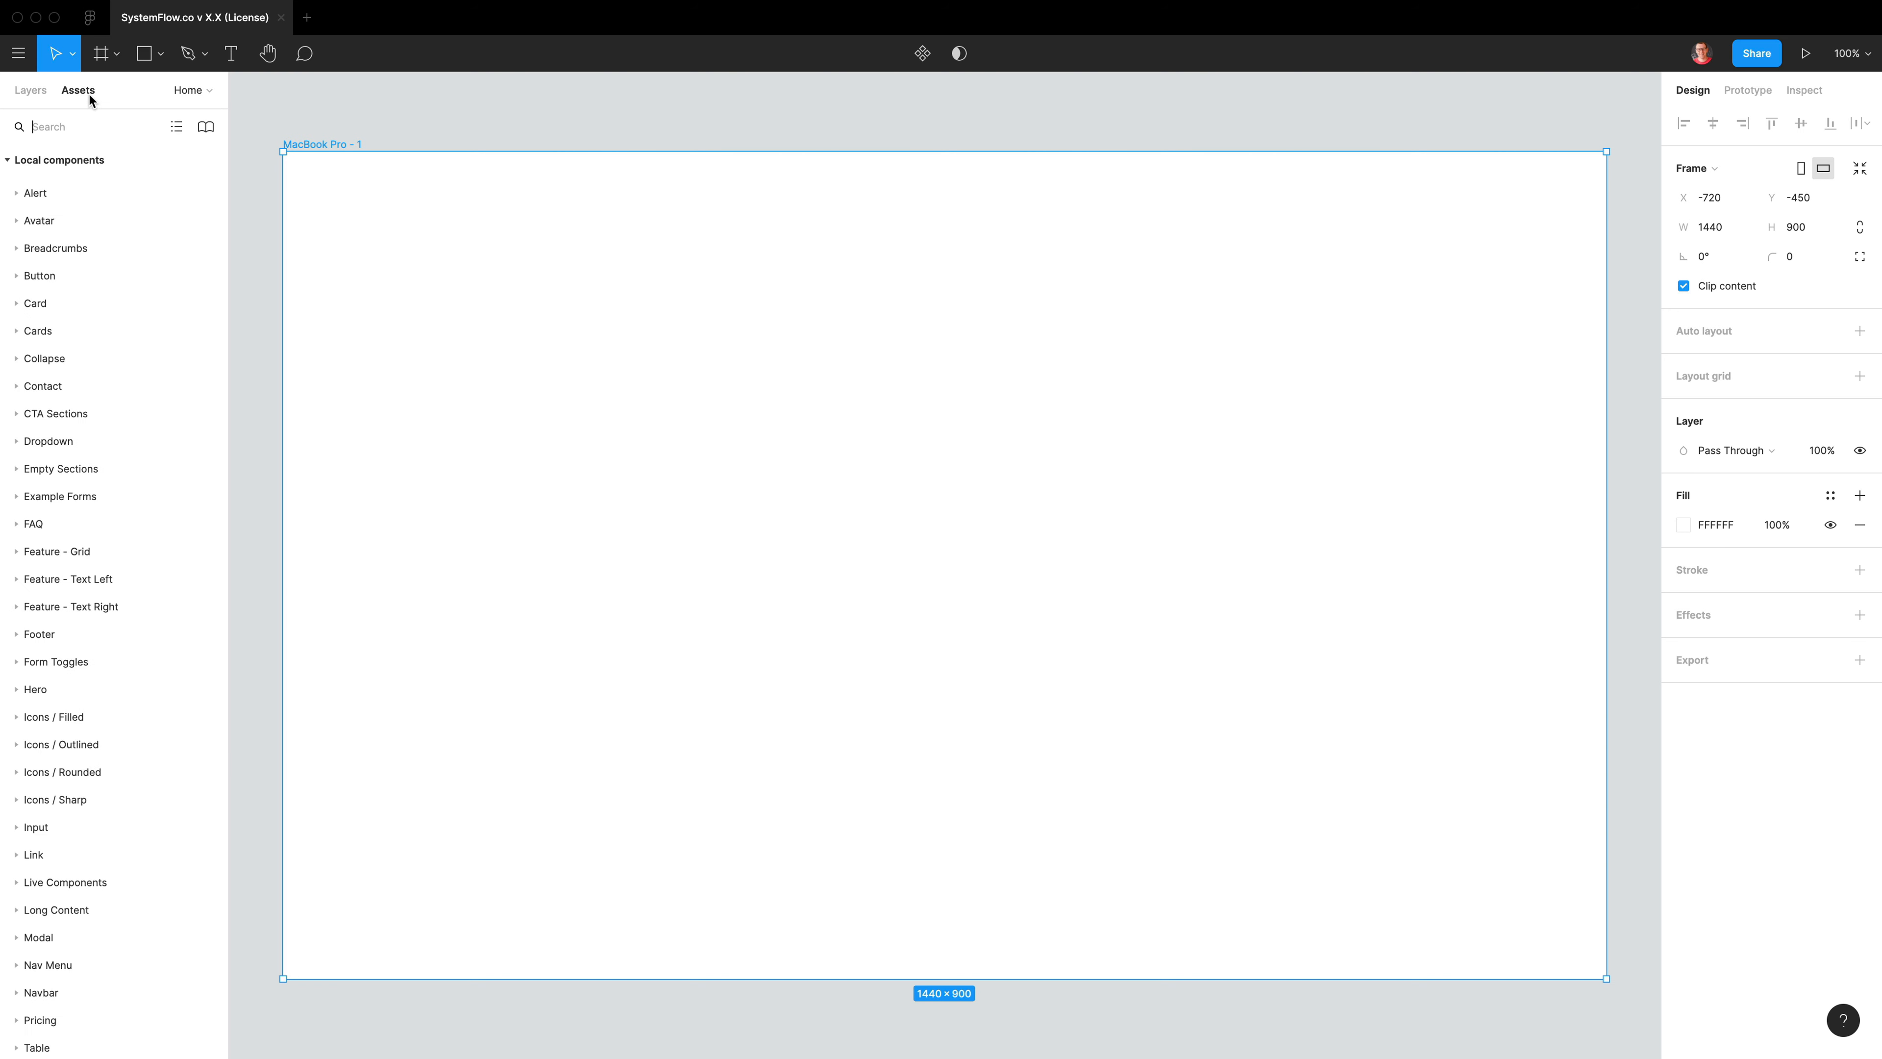
pyautogui.write('Textarea / Basic')
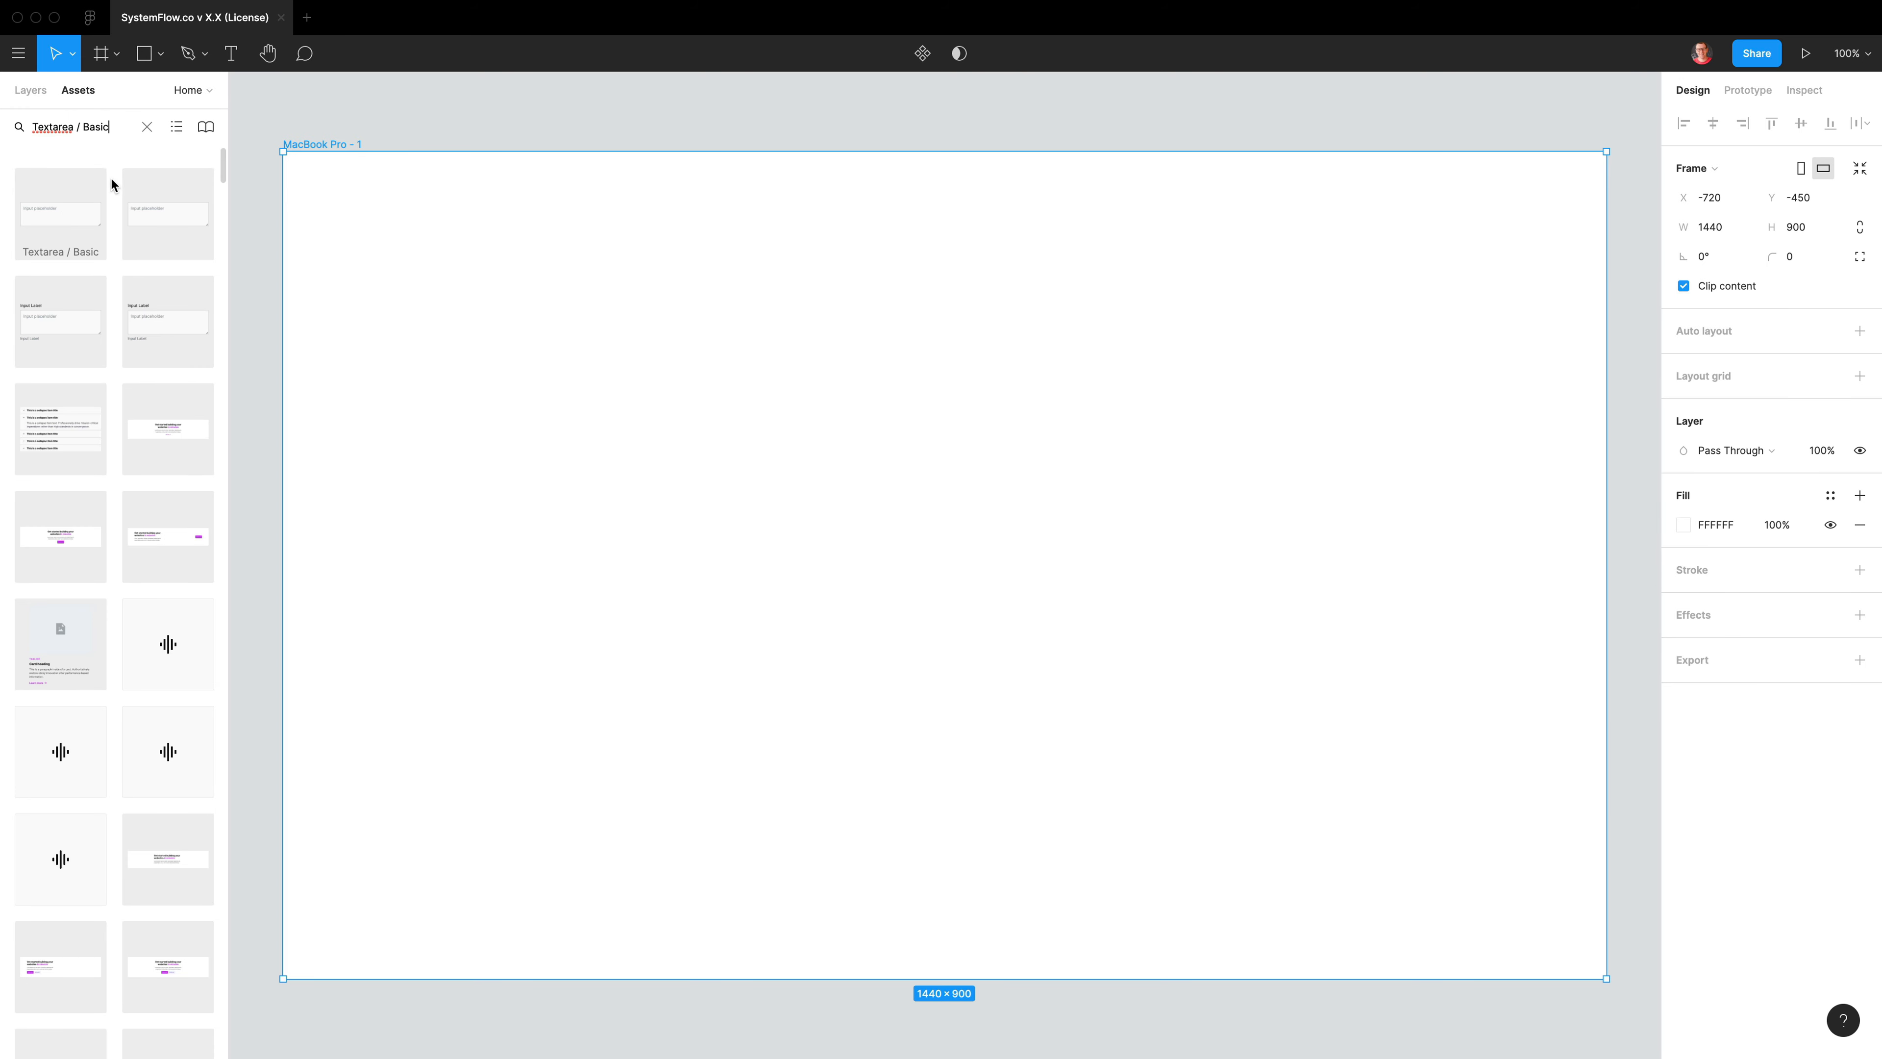
pyautogui.click(175, 135)
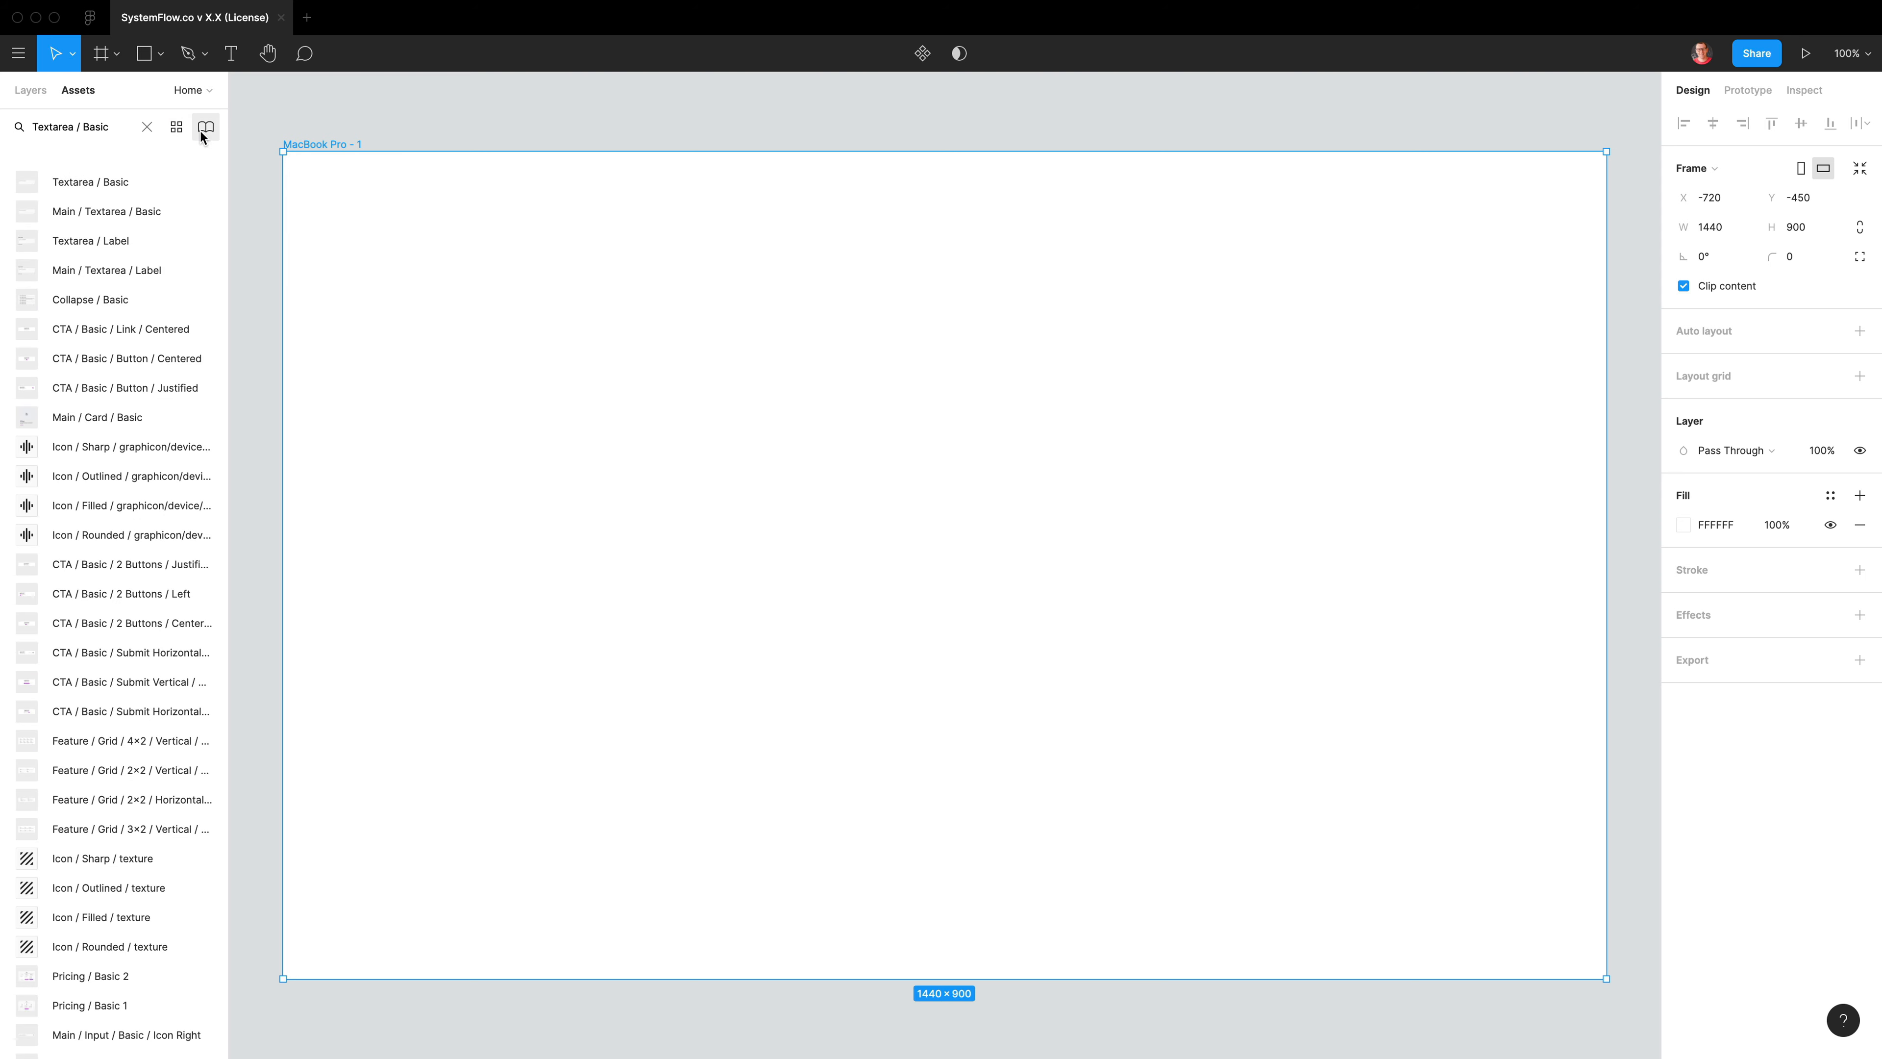
pyautogui.click(178, 132)
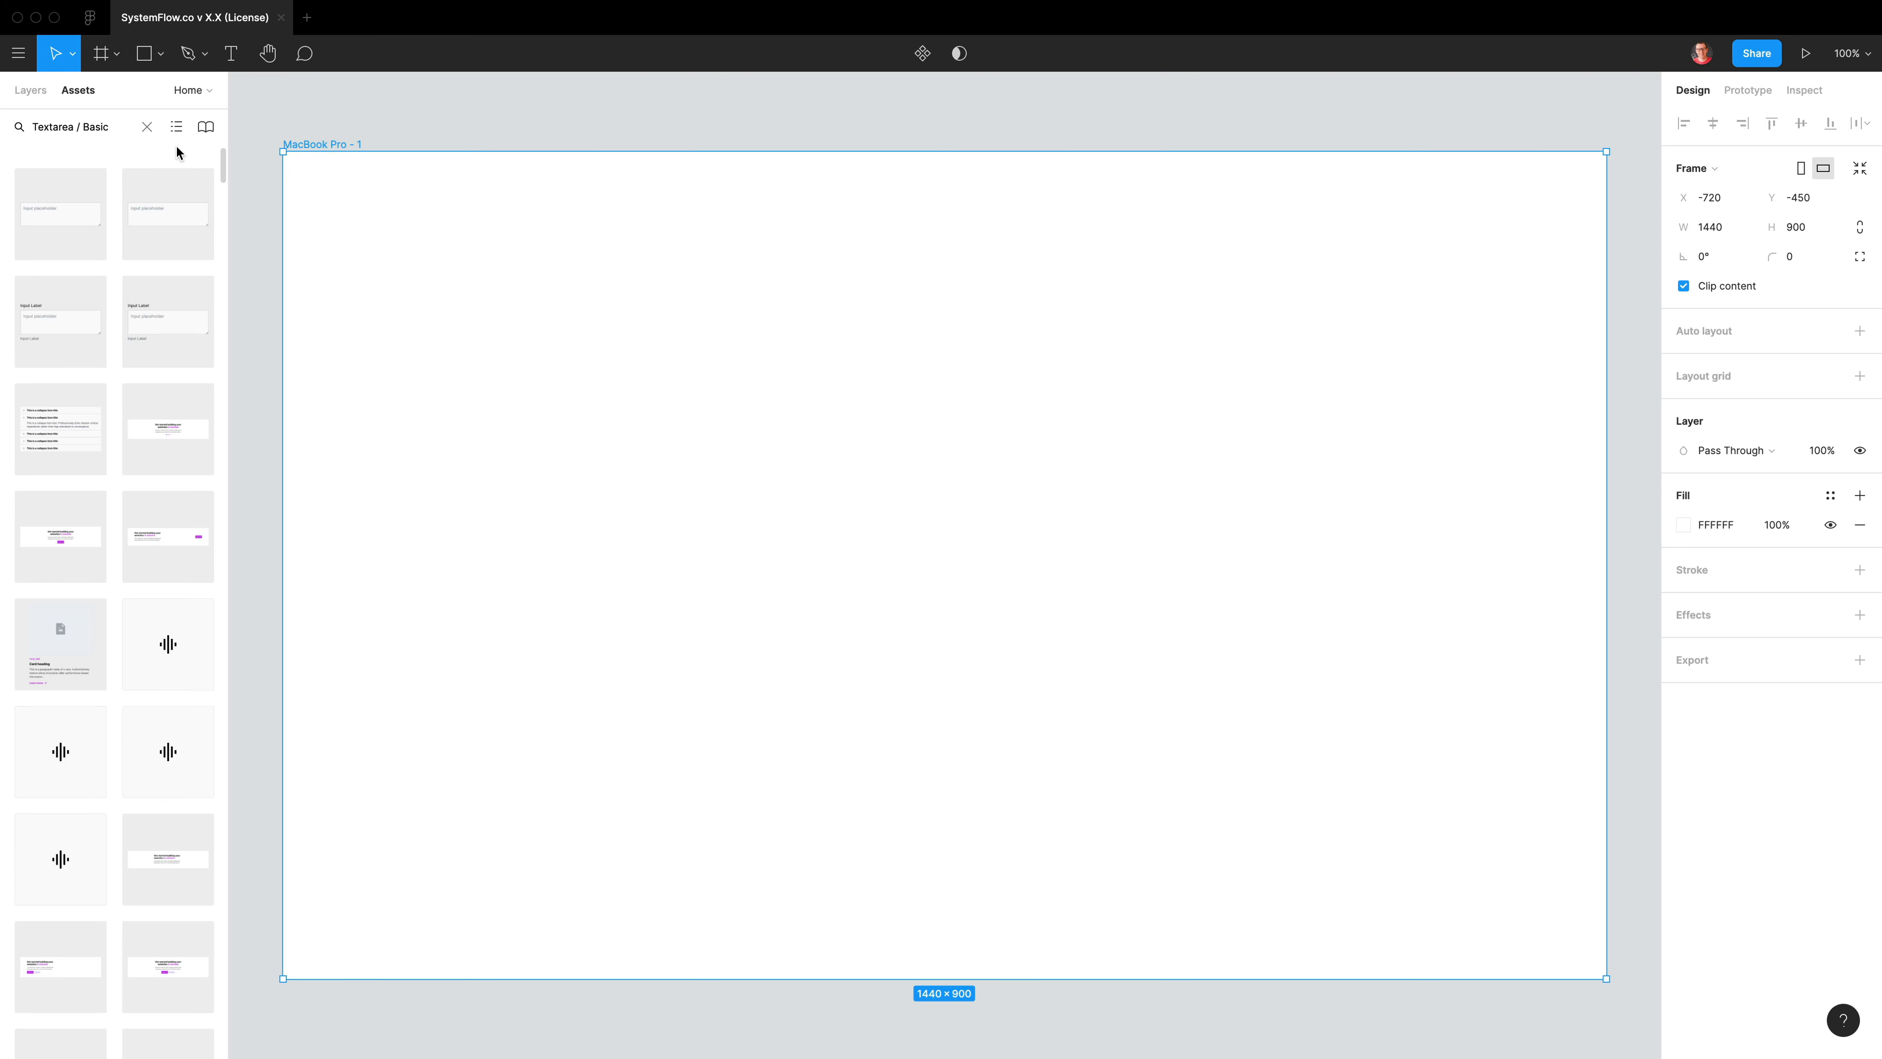
pyautogui.click(177, 130)
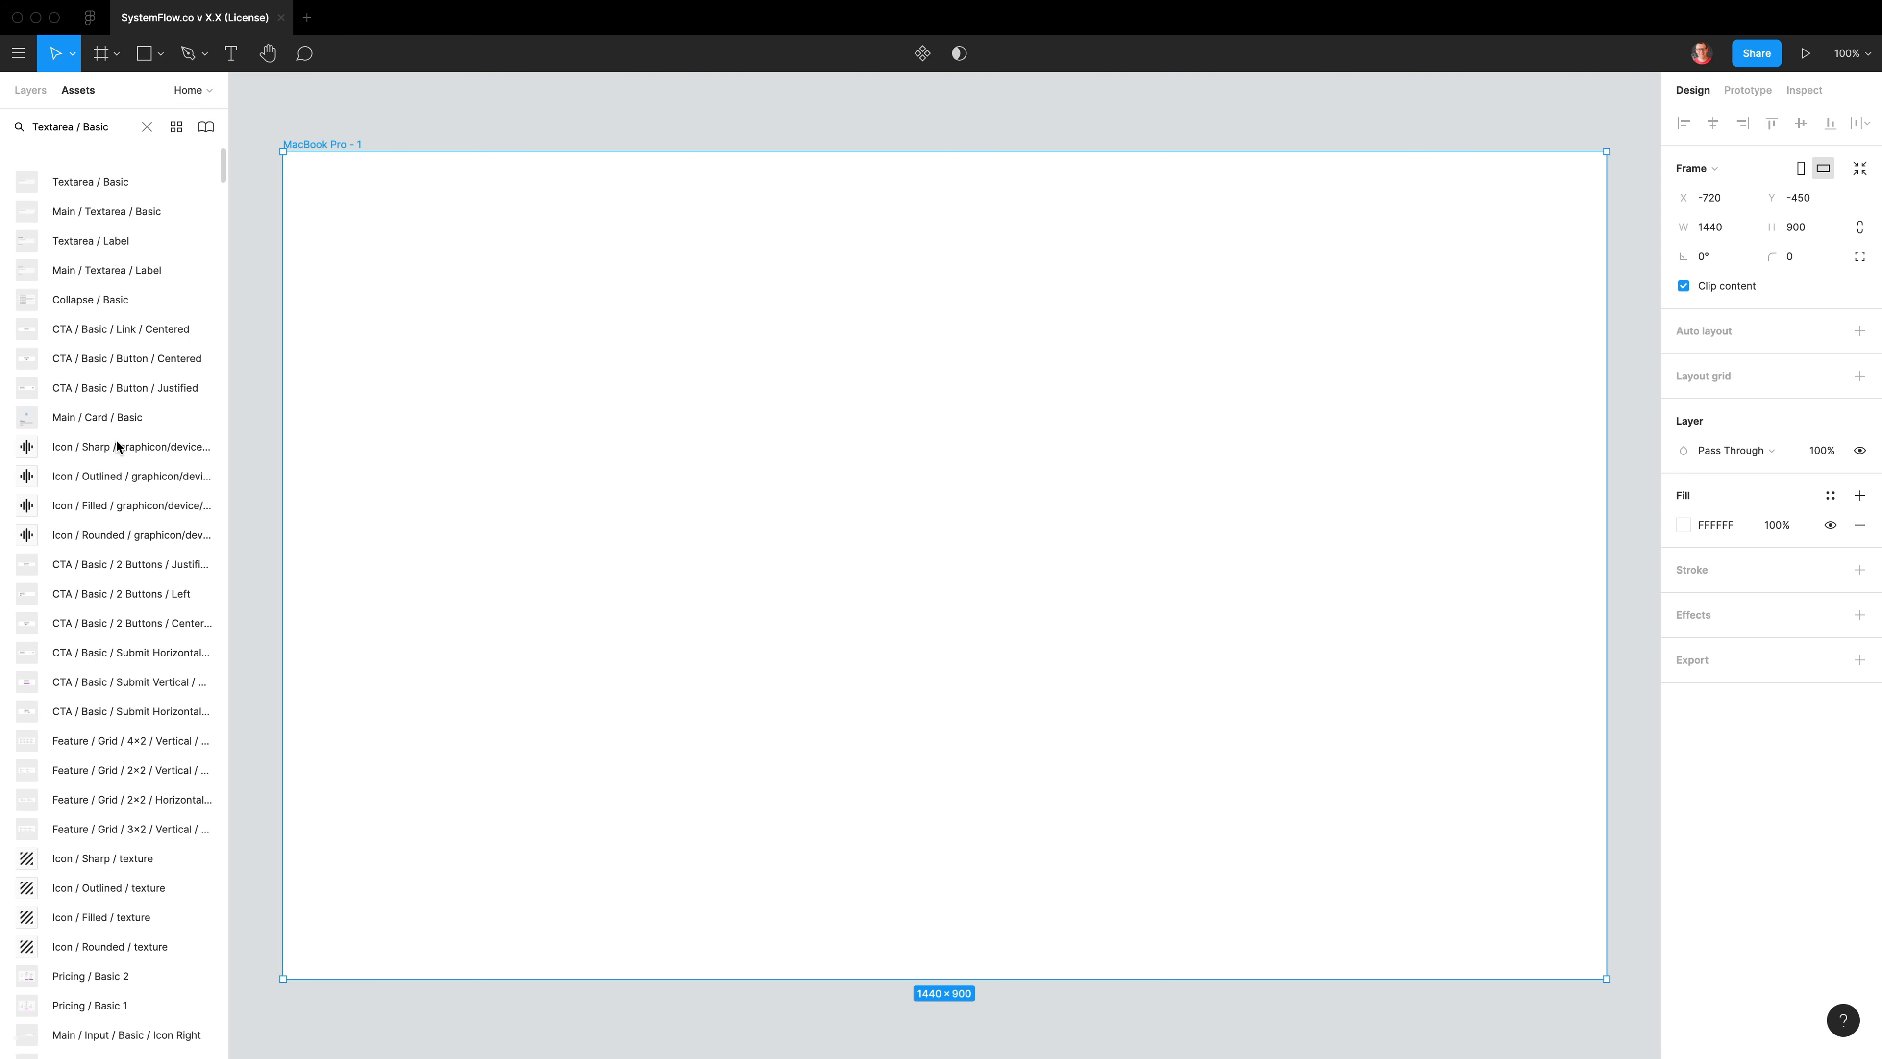
pyautogui.click(176, 130)
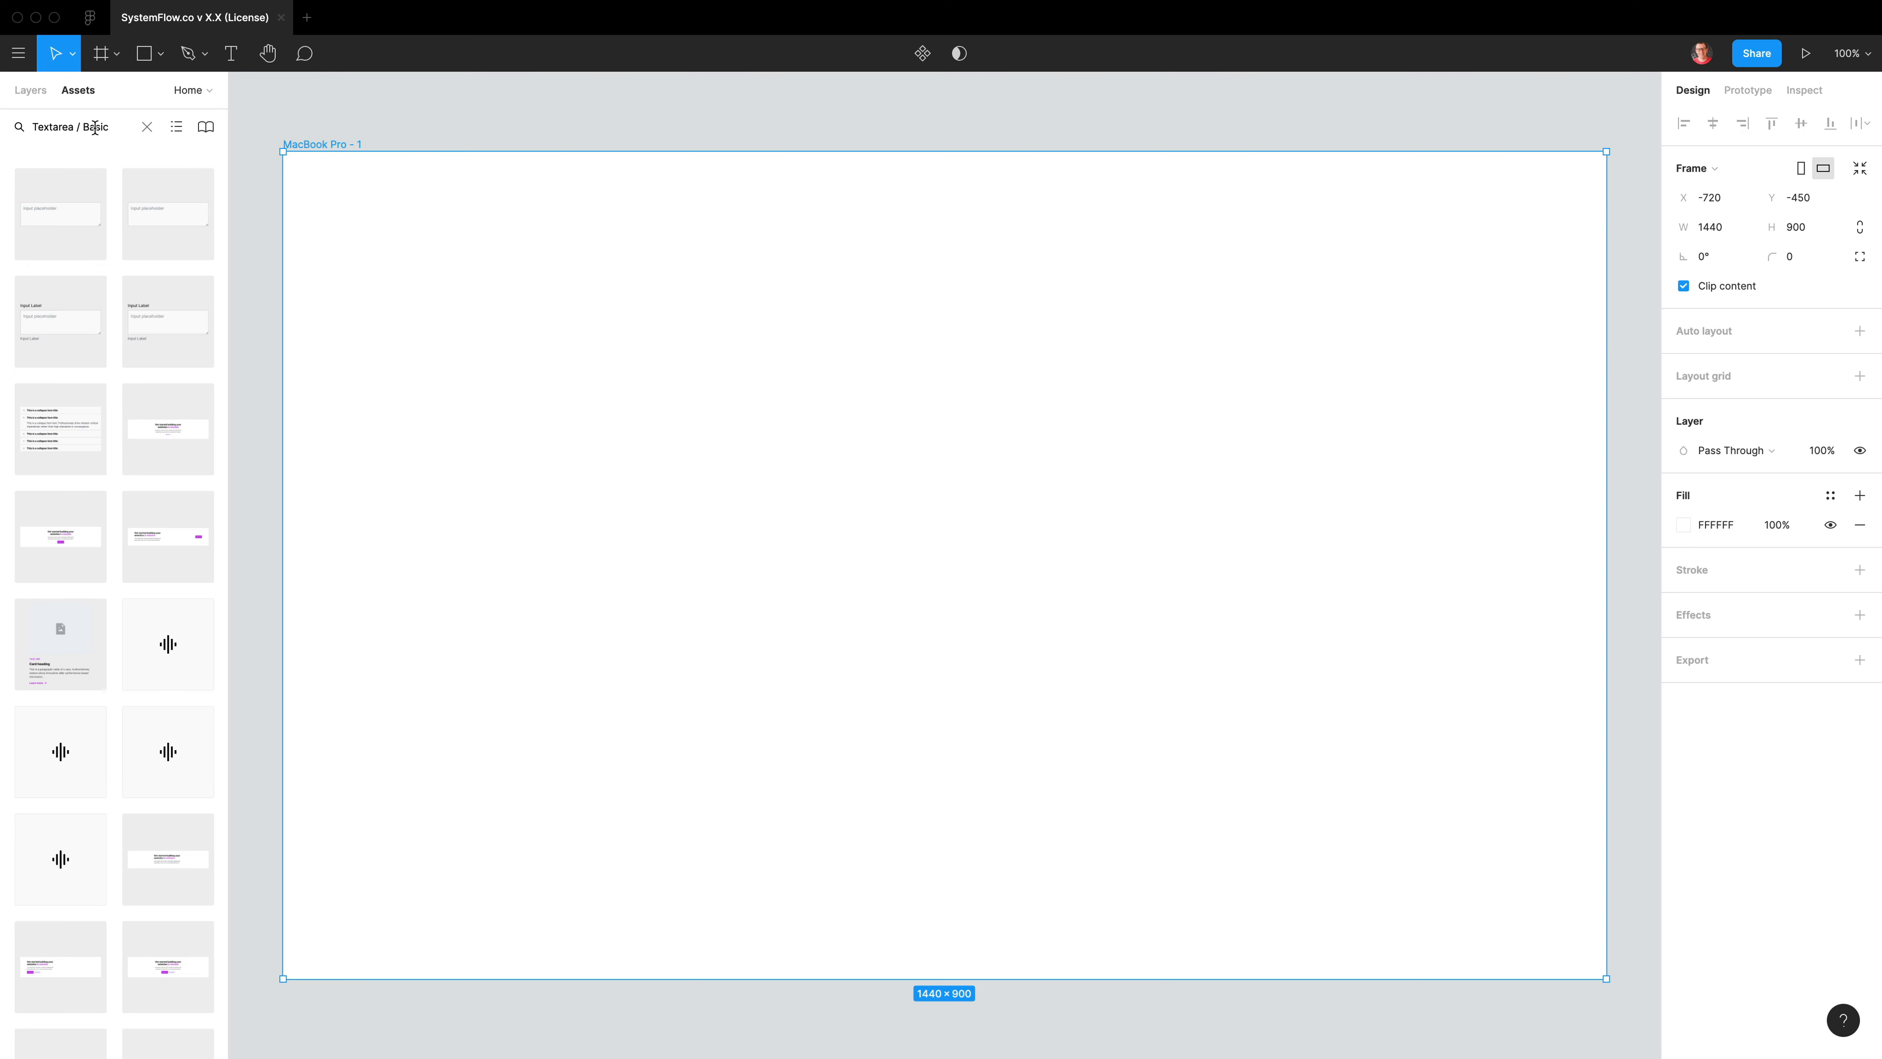
pyautogui.moveTo(59, 211); pyautogui.dragTo(872, 489)
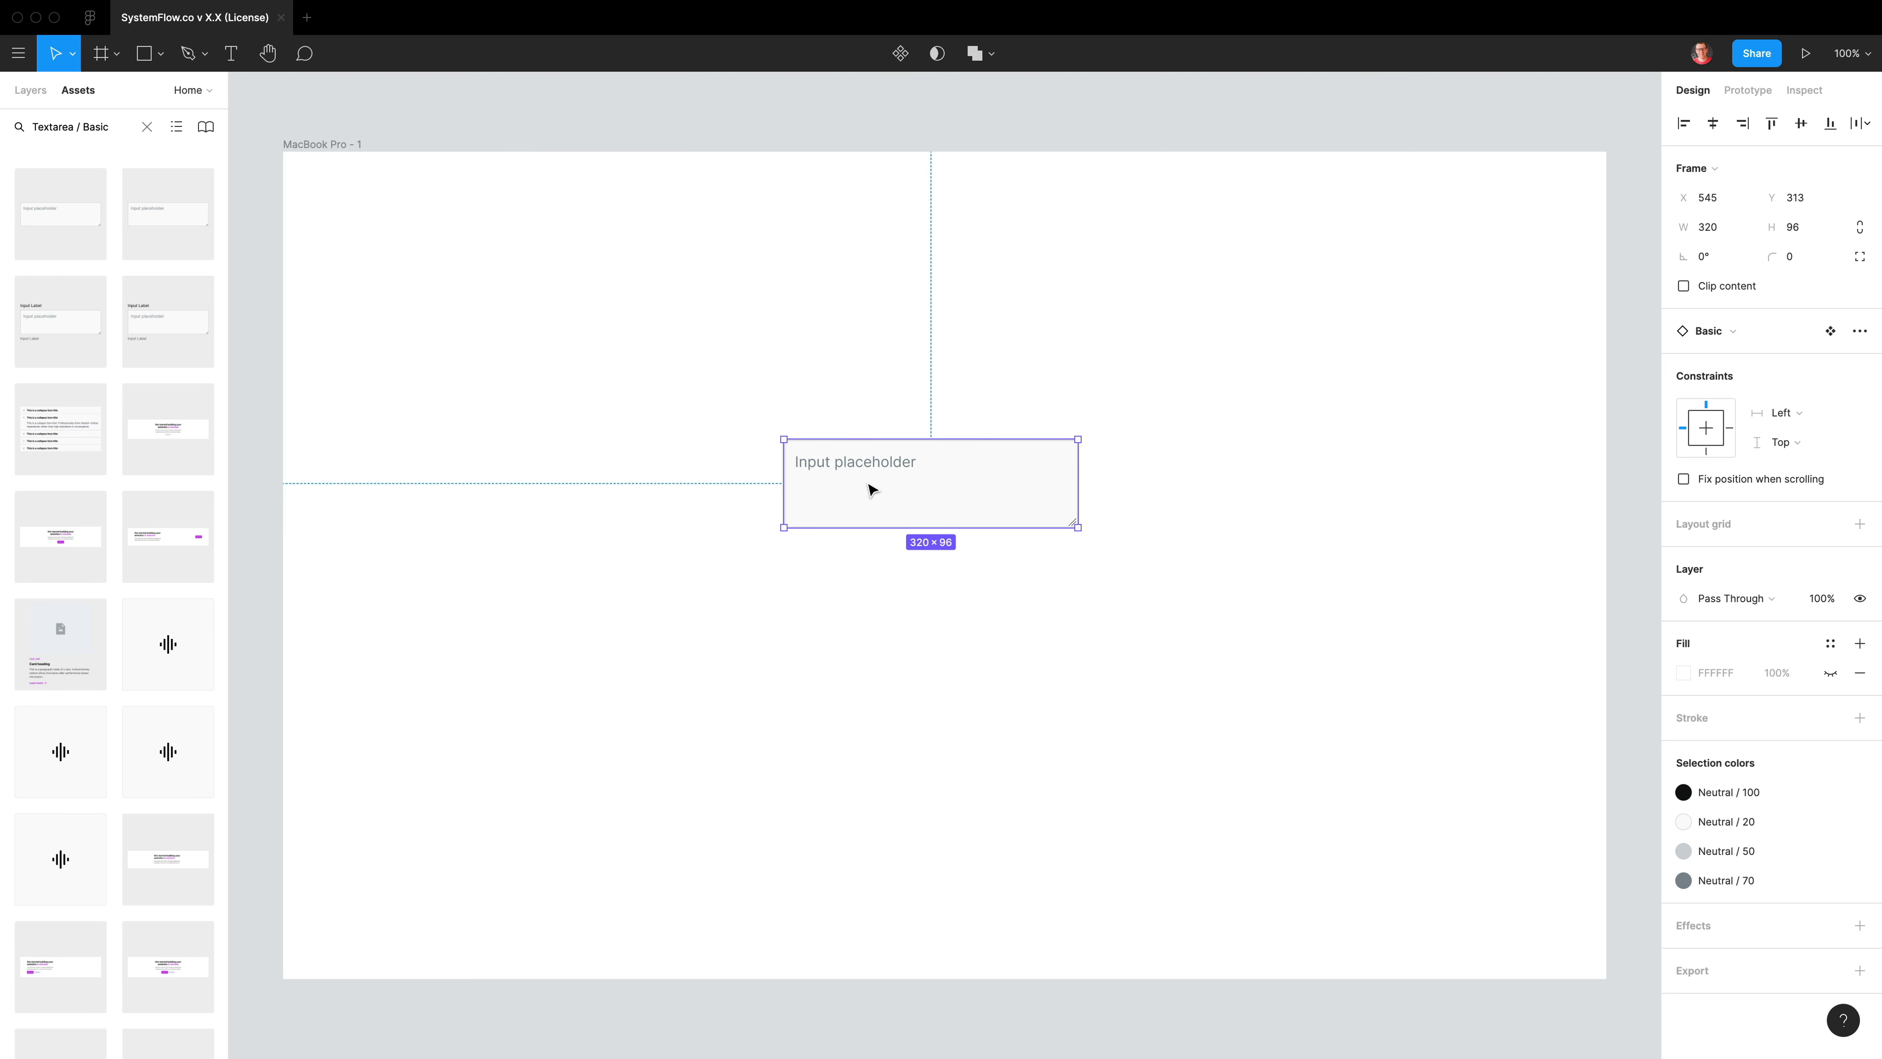
# Go to the main component of the placed Textarea / Basic instance and return to the Home page
pyautogui.click(26, 90)
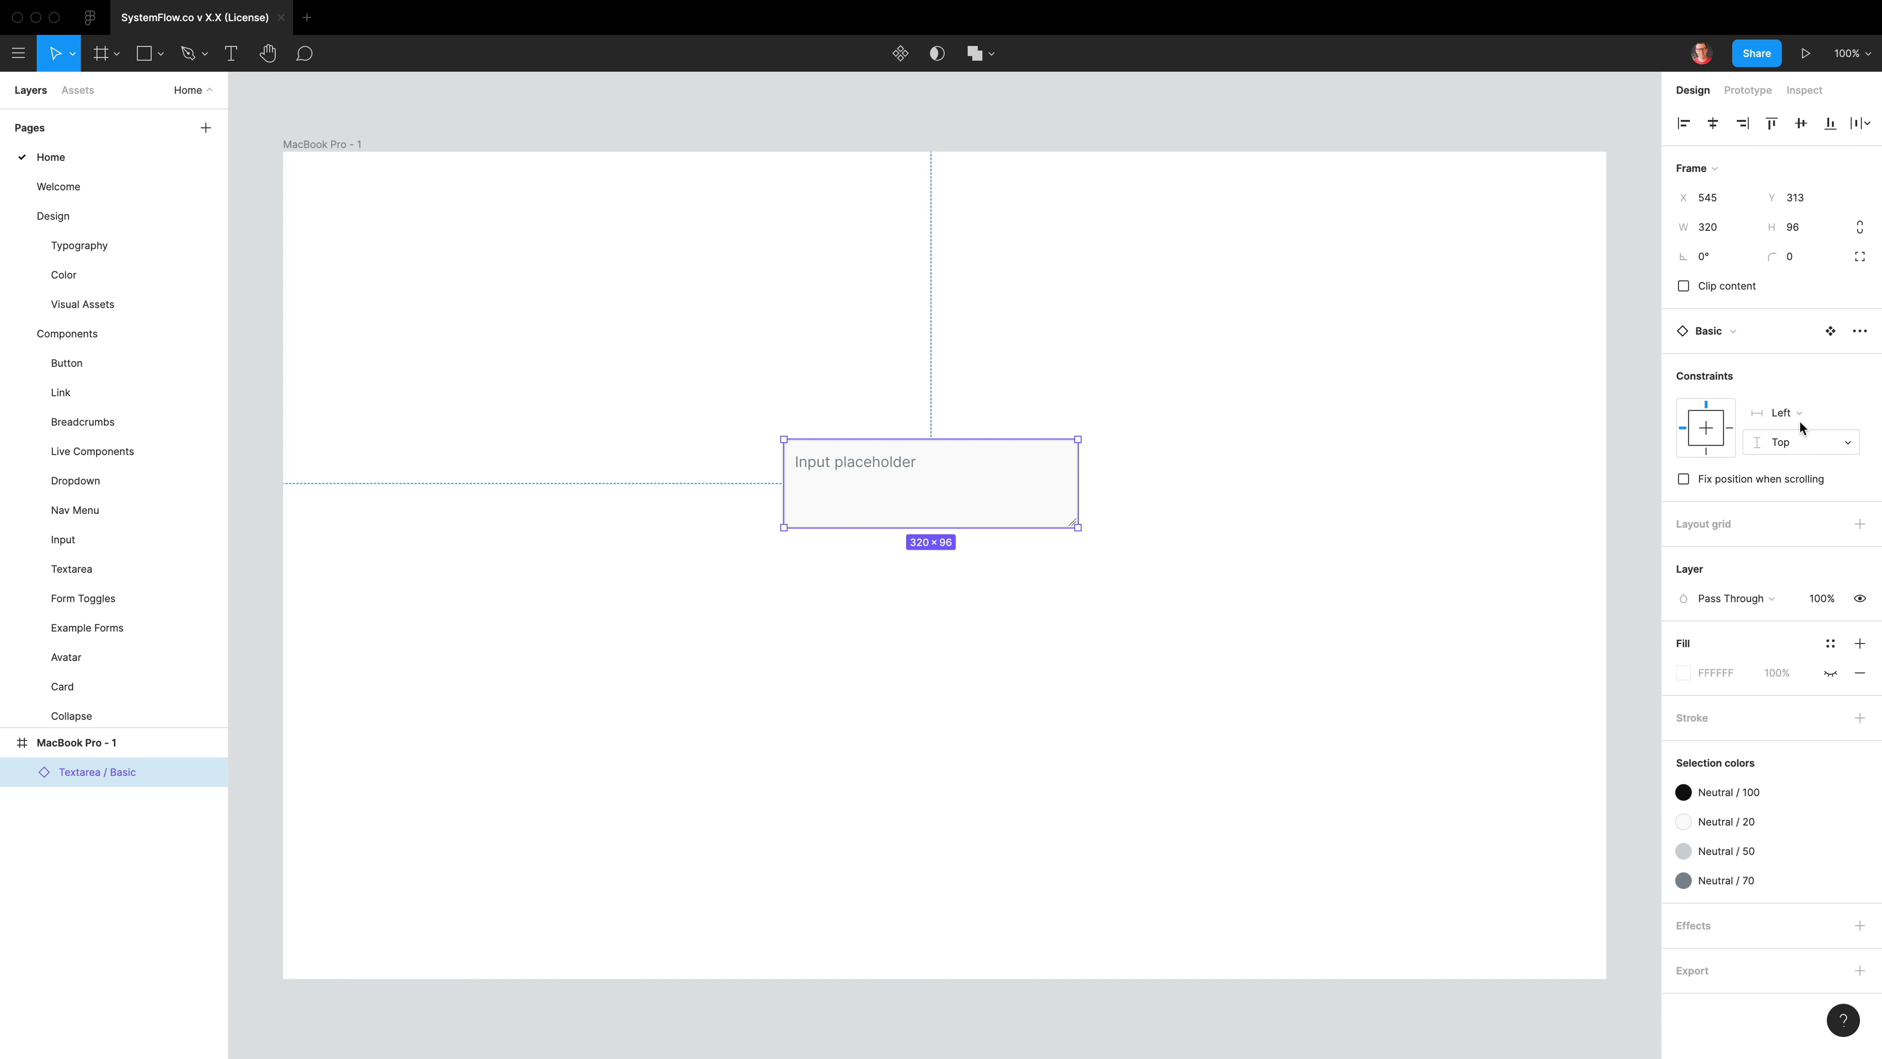
pyautogui.click(1830, 333)
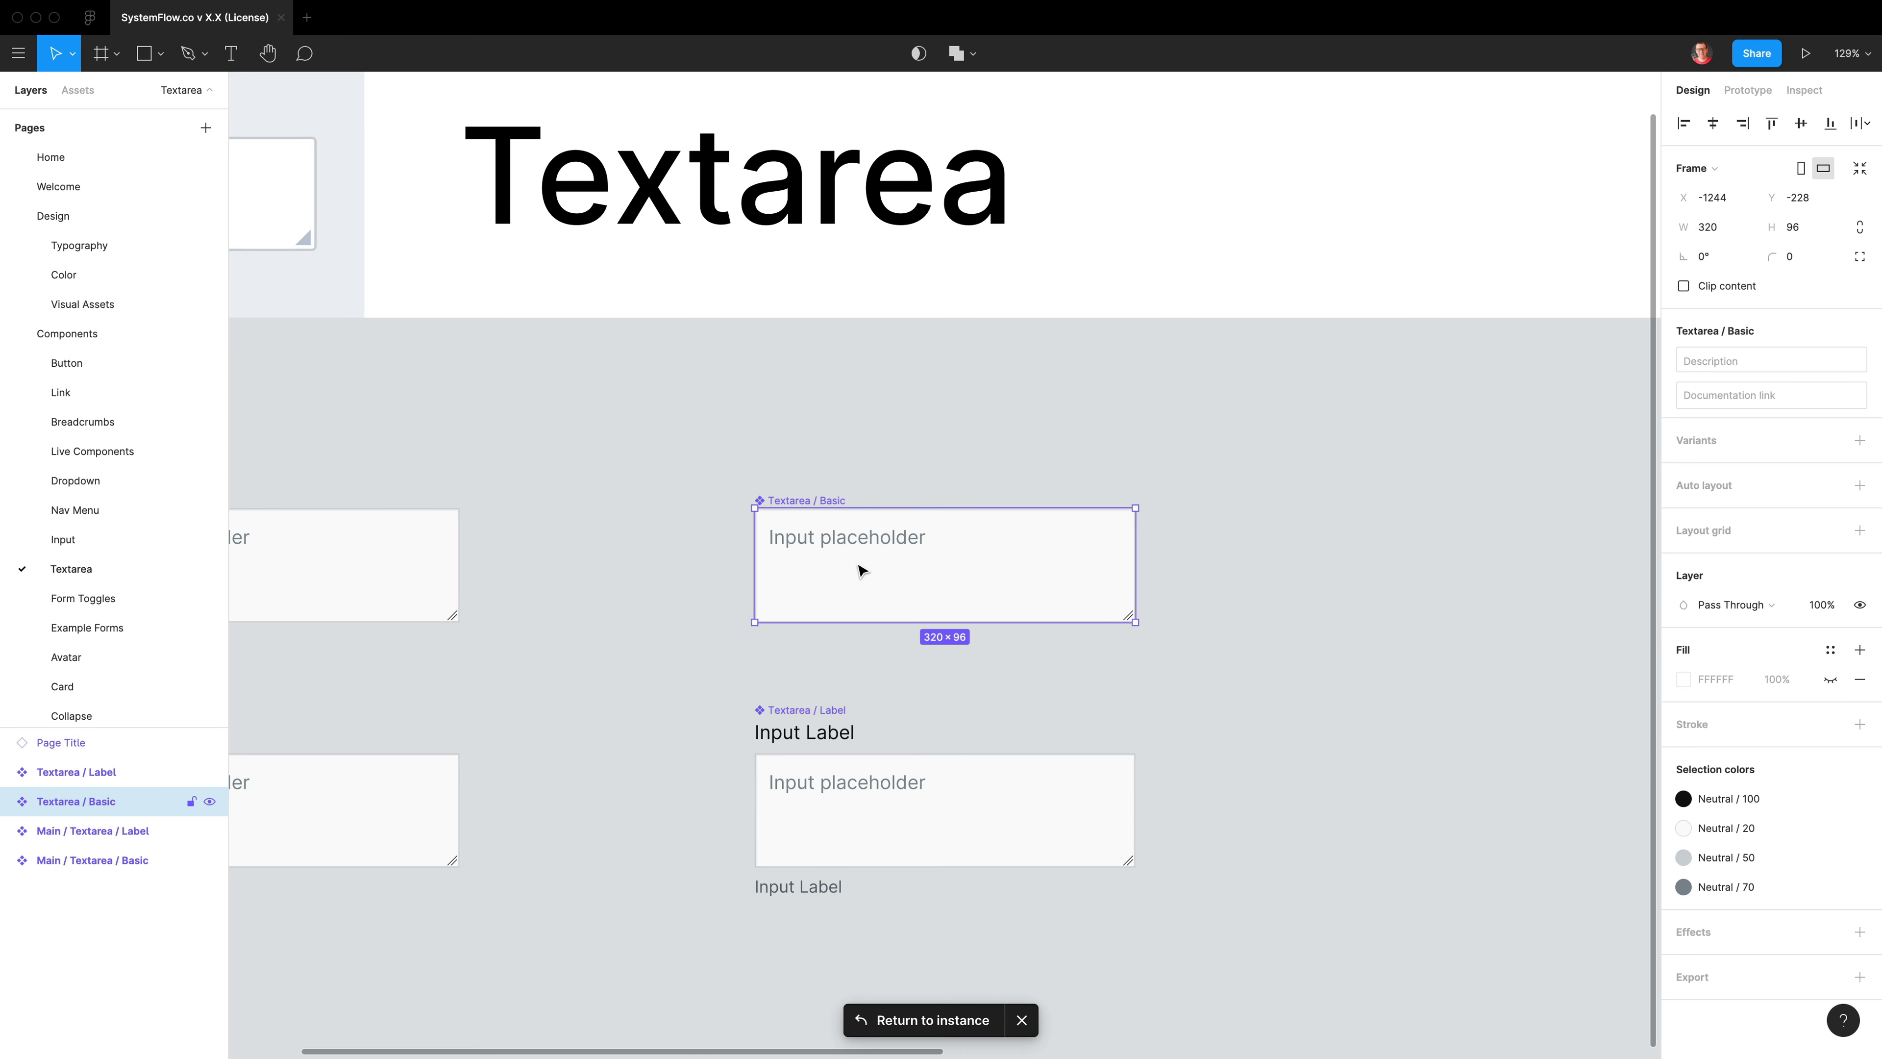
pyautogui.click(121, 168)
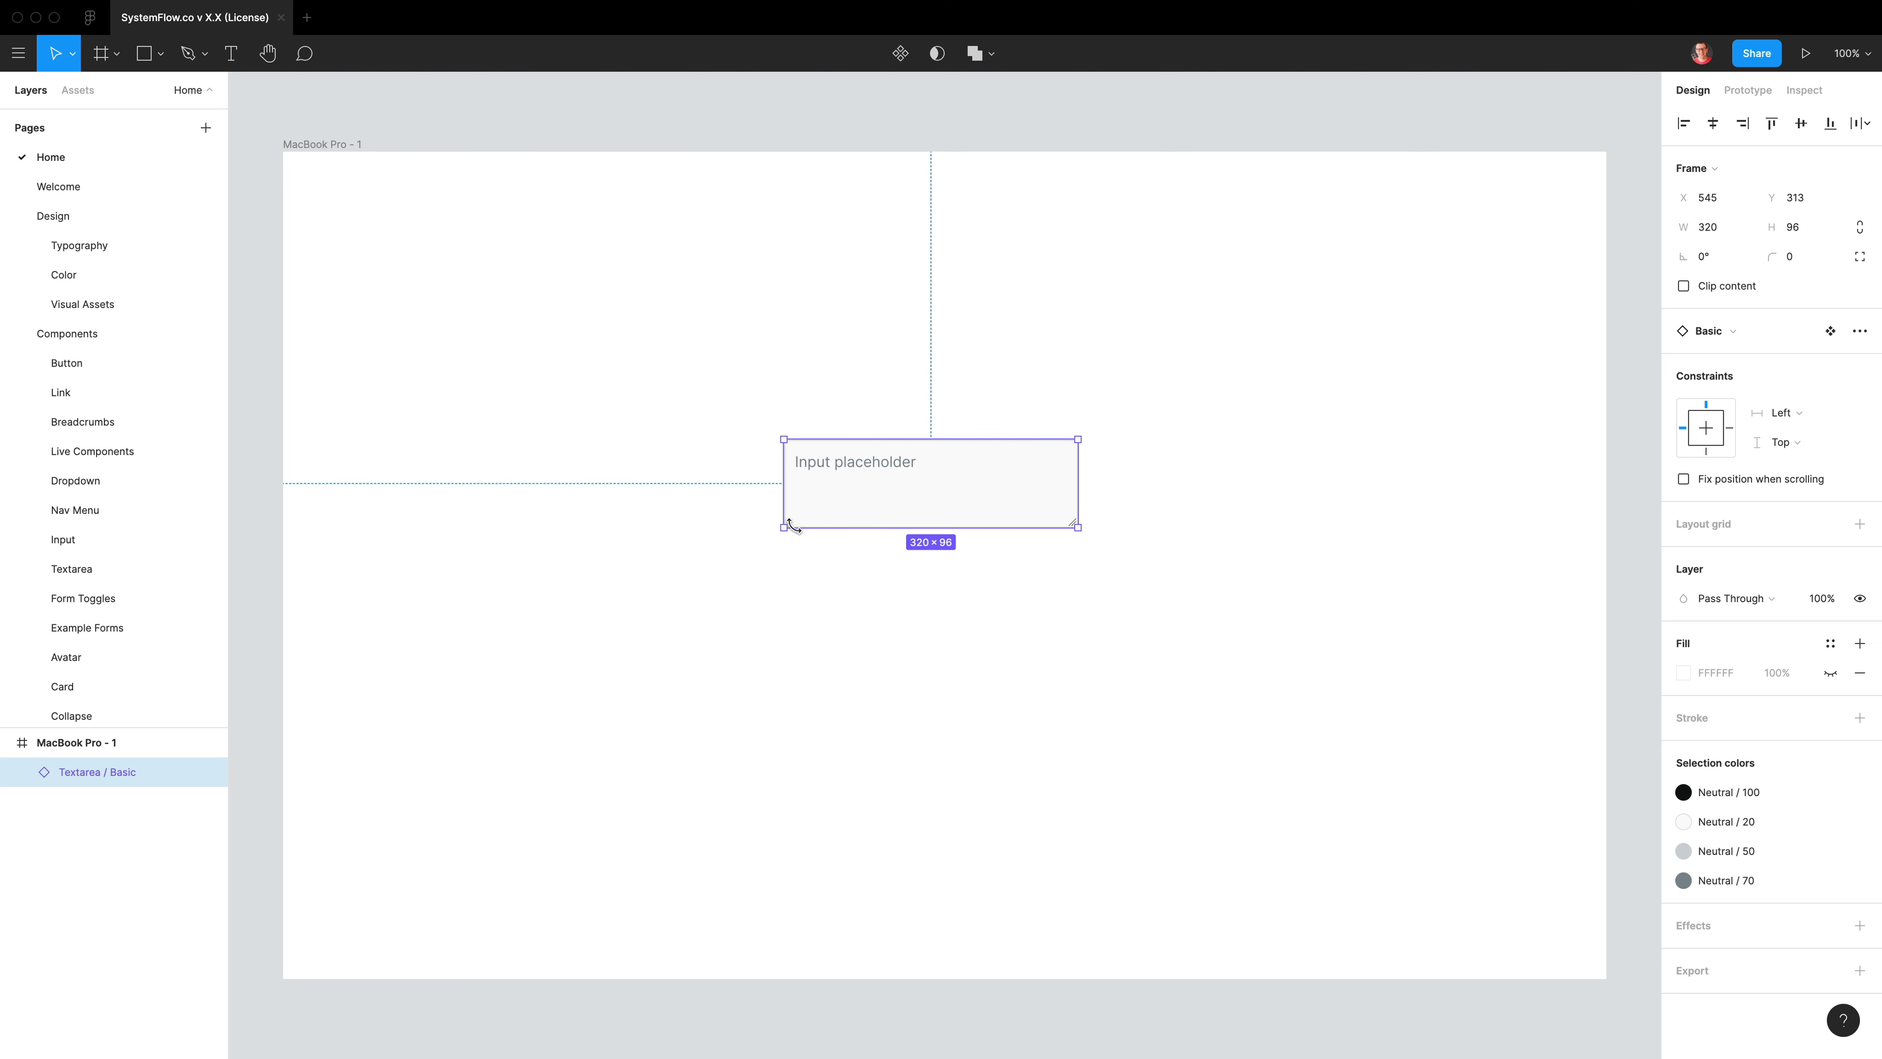
# Detach the Textarea / Basic instance in the MacBook Pro frame from its component
pyautogui.rightClick(876, 478)
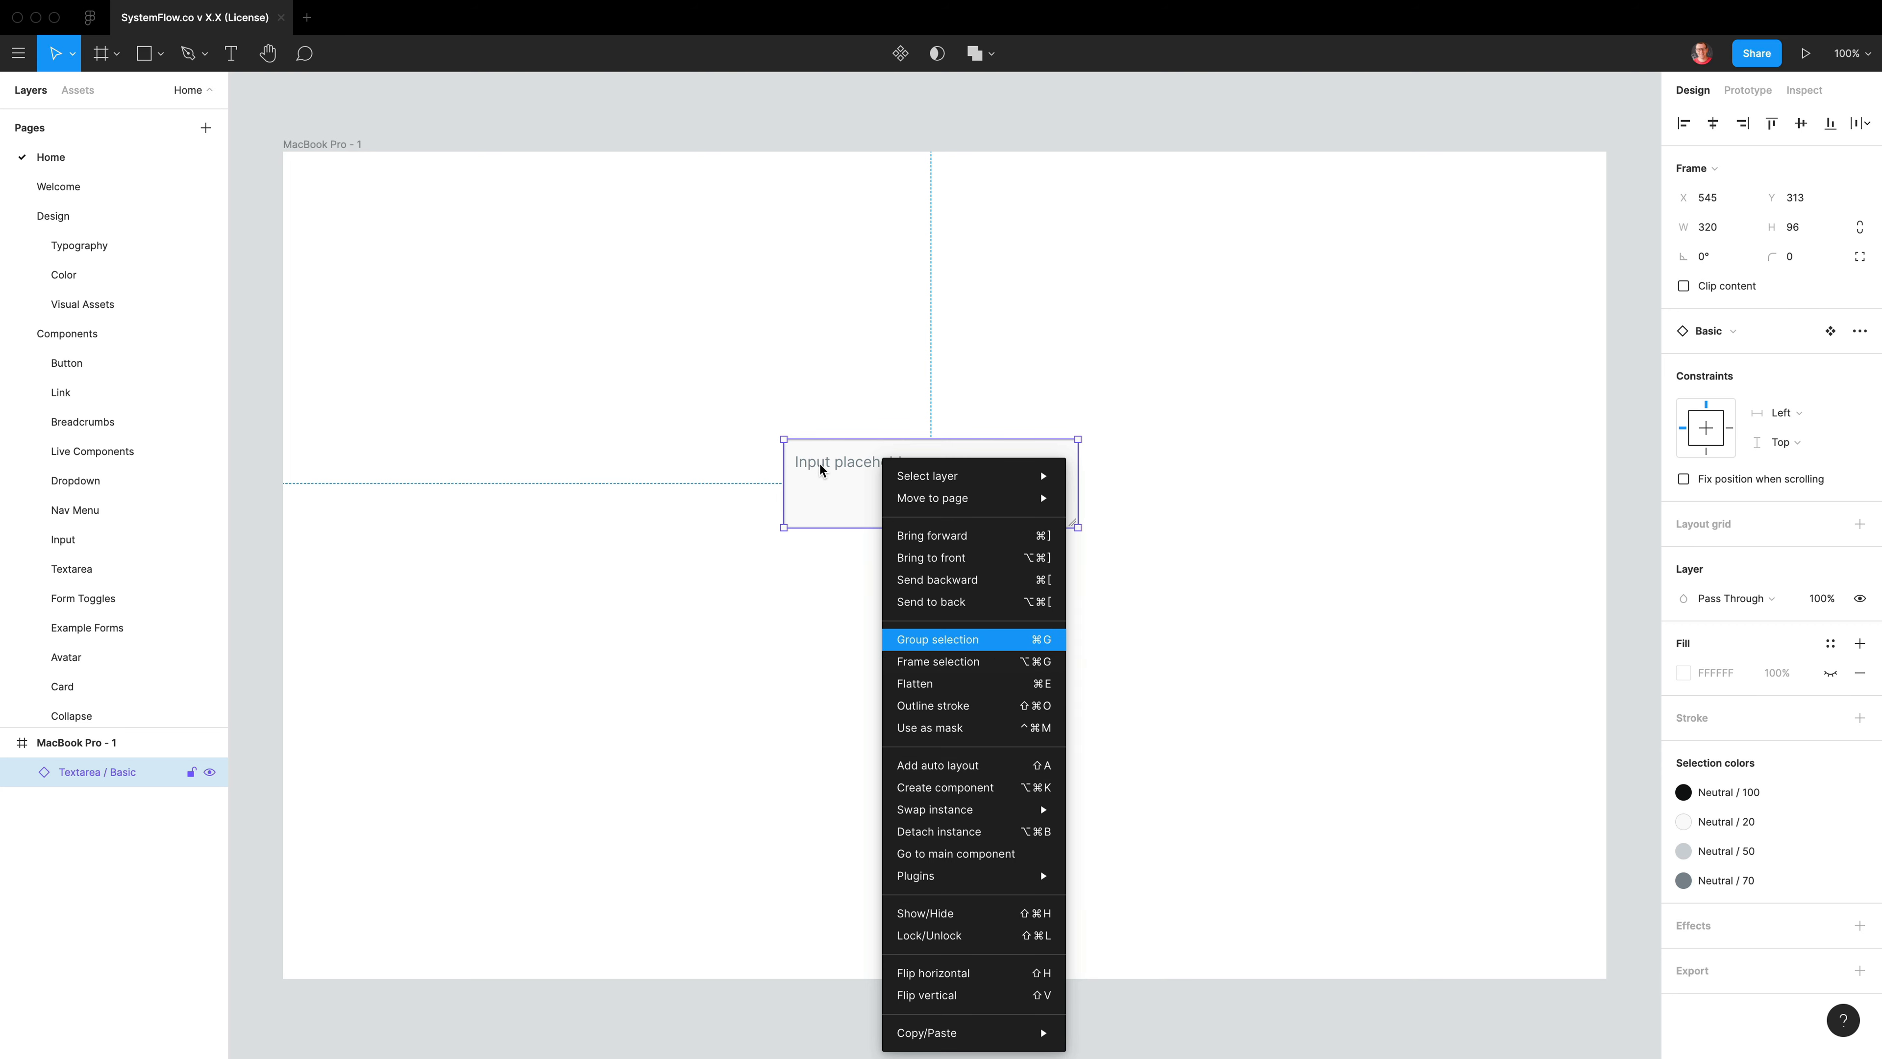
pyautogui.moveTo(912, 475)
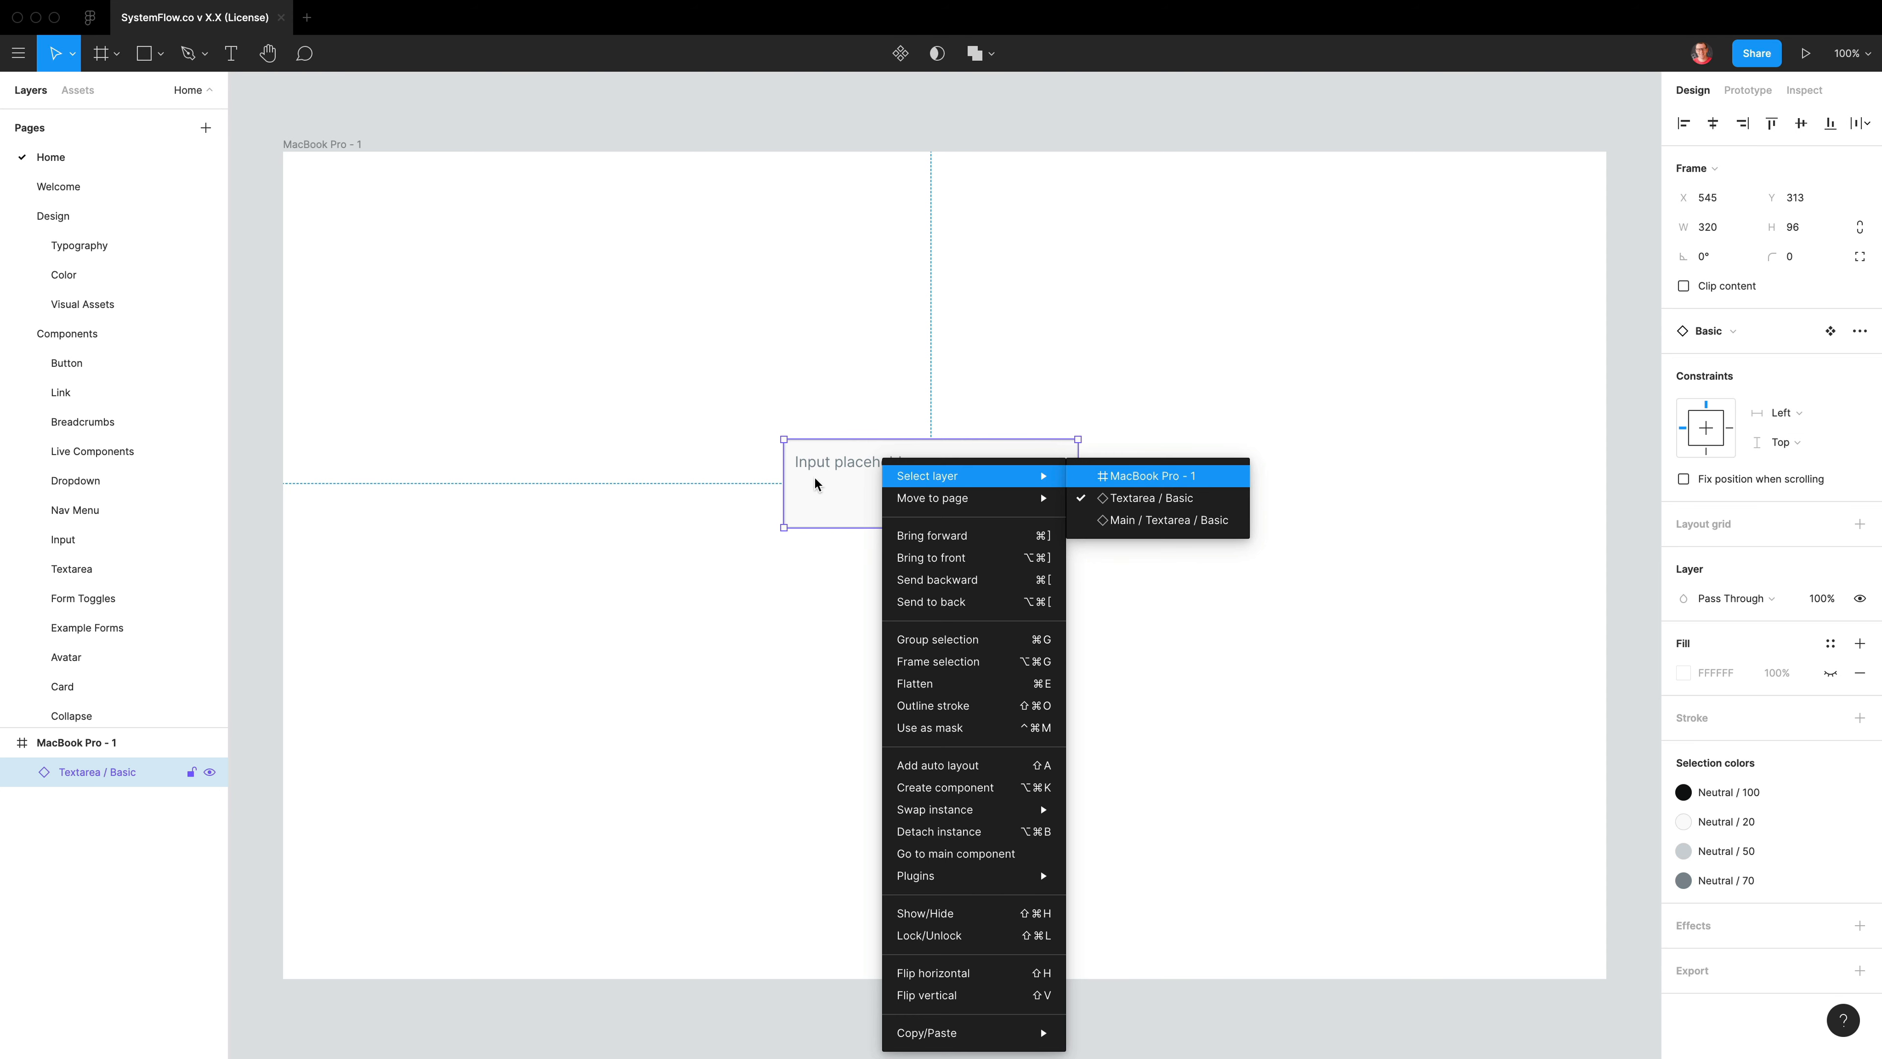
pyautogui.click(970, 832)
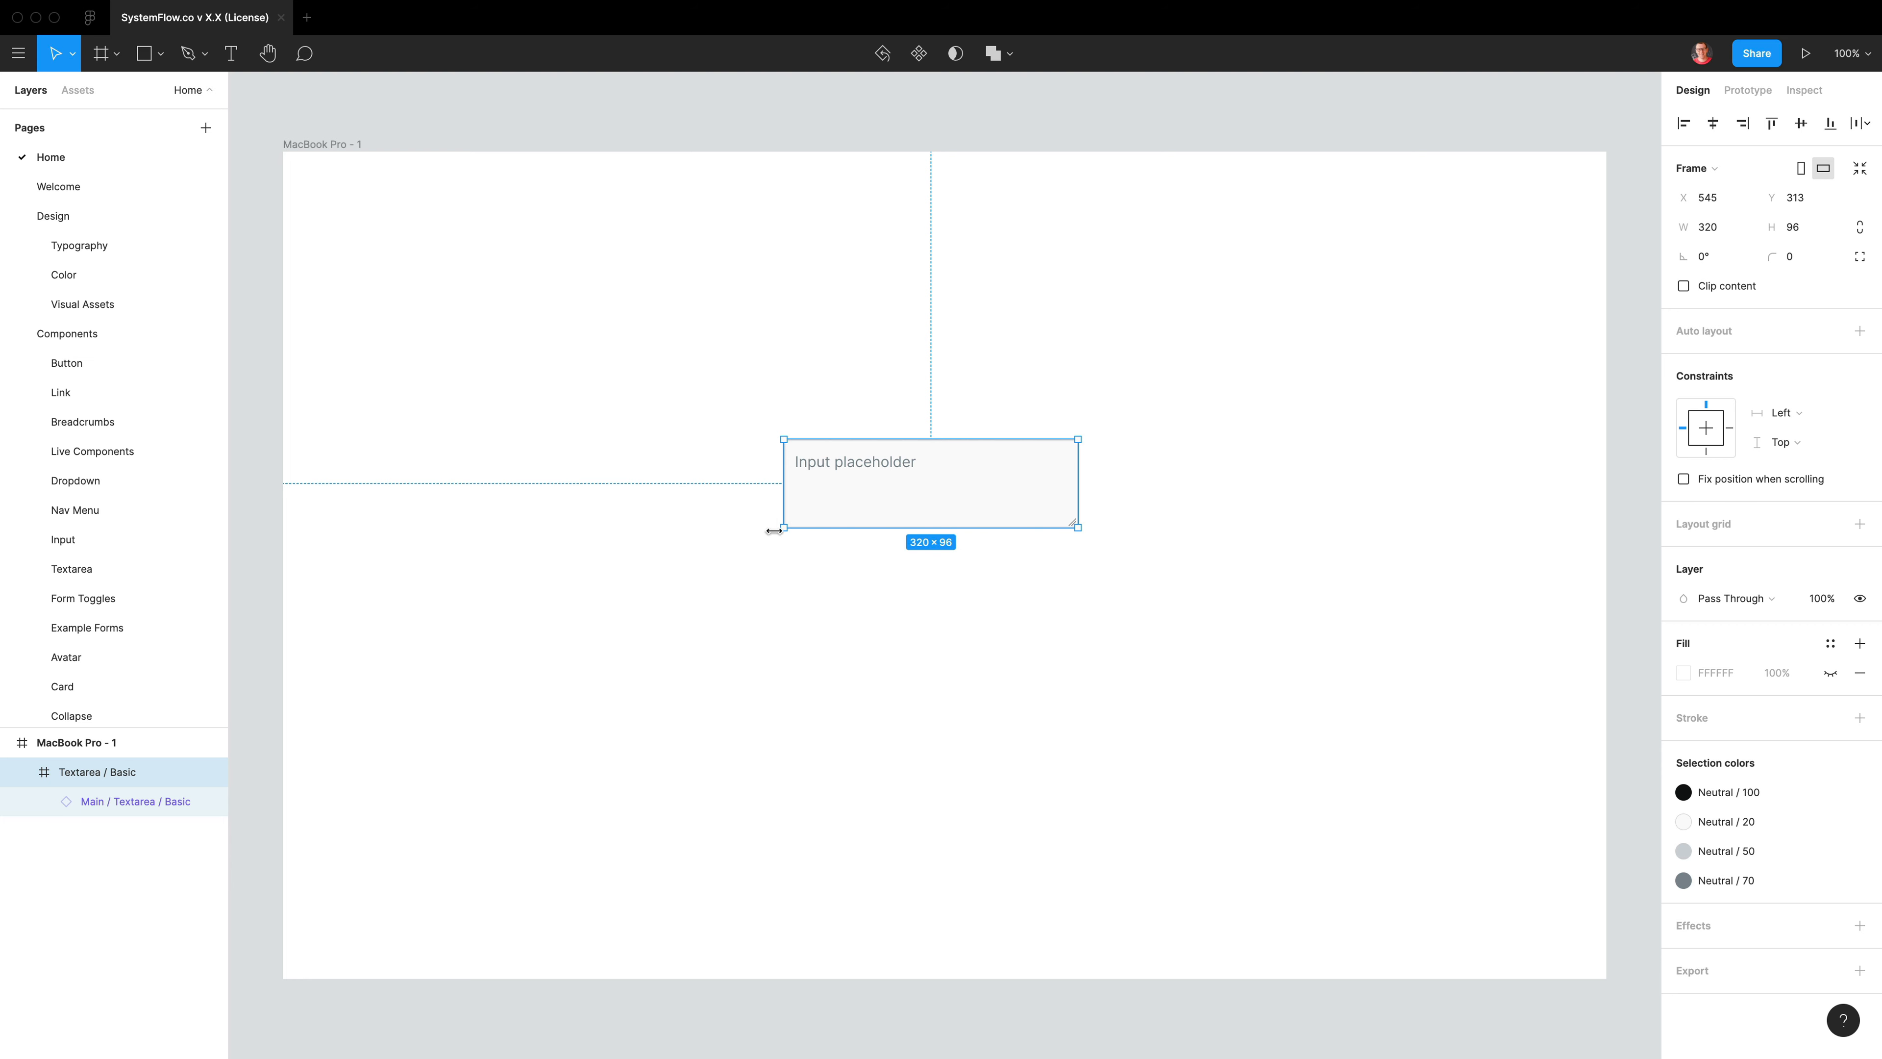
# Detach the nested Main / Textarea / Basic instance inside the Textarea / Basic frame
pyautogui.click(45, 802)
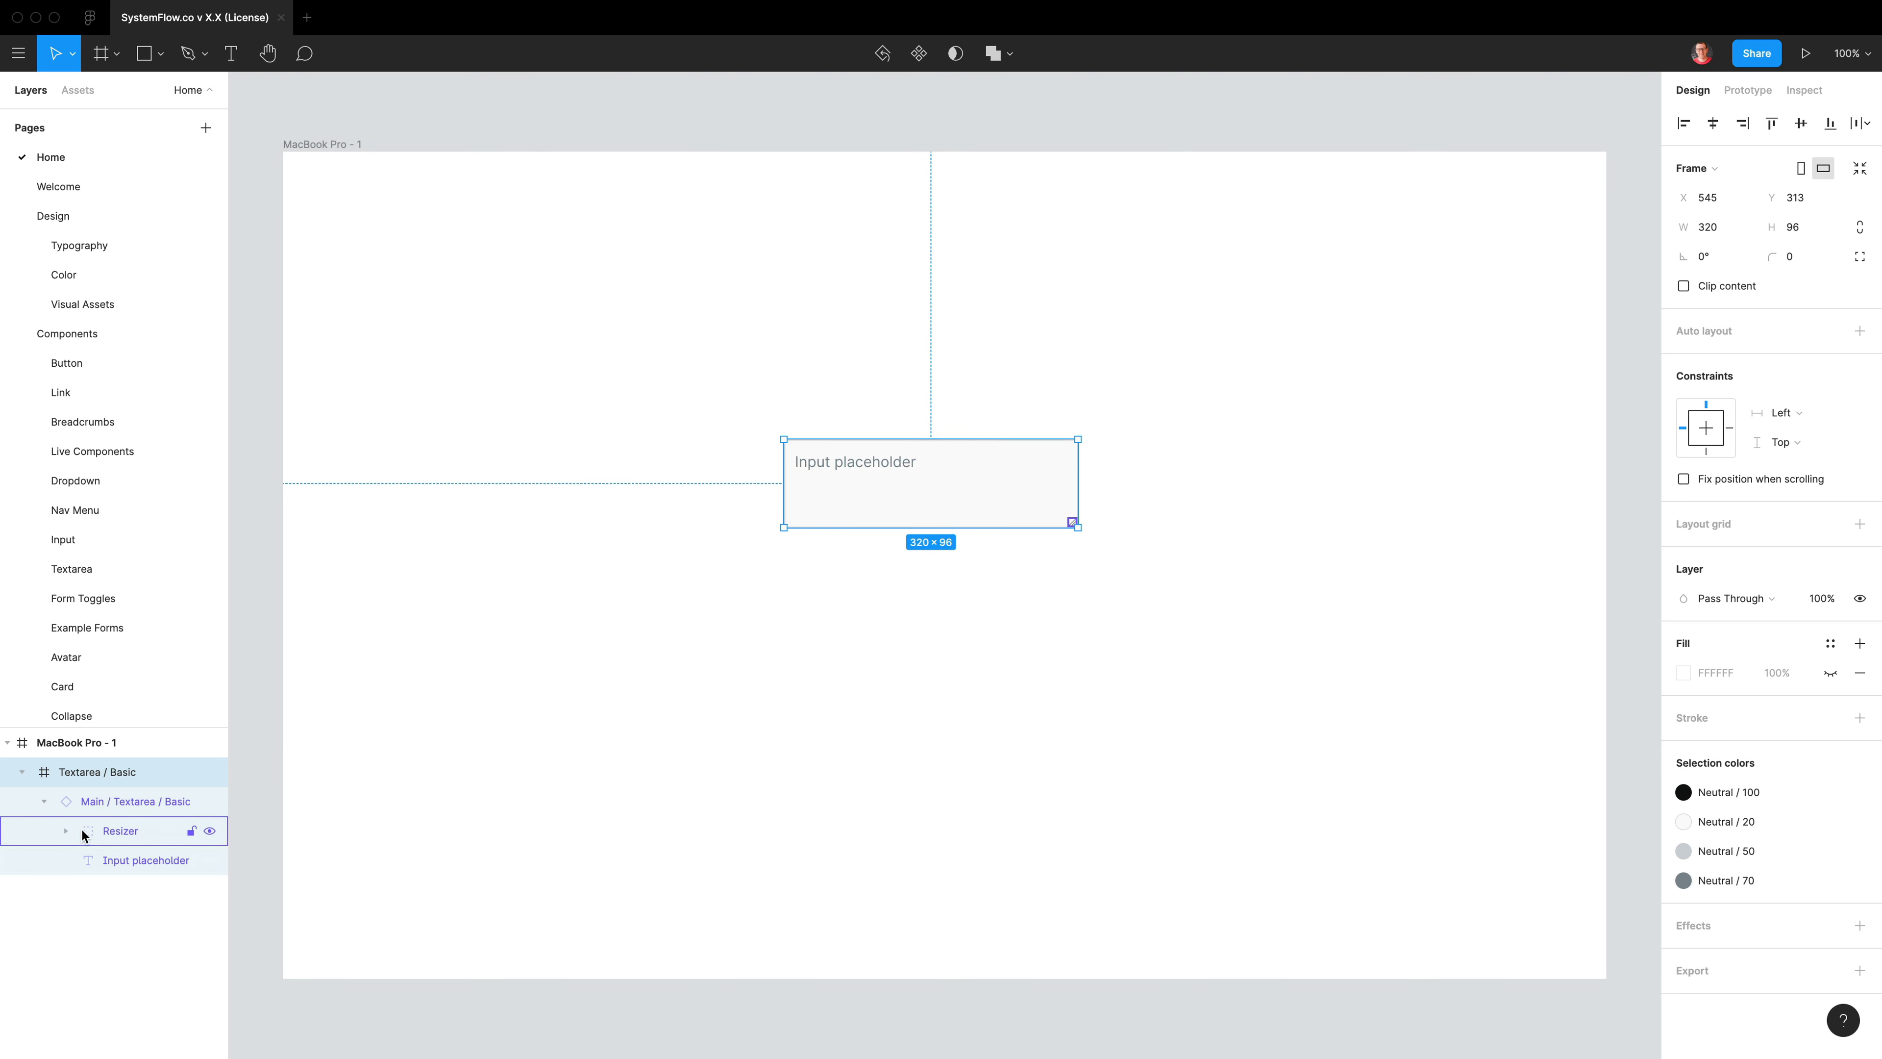
pyautogui.click(112, 805)
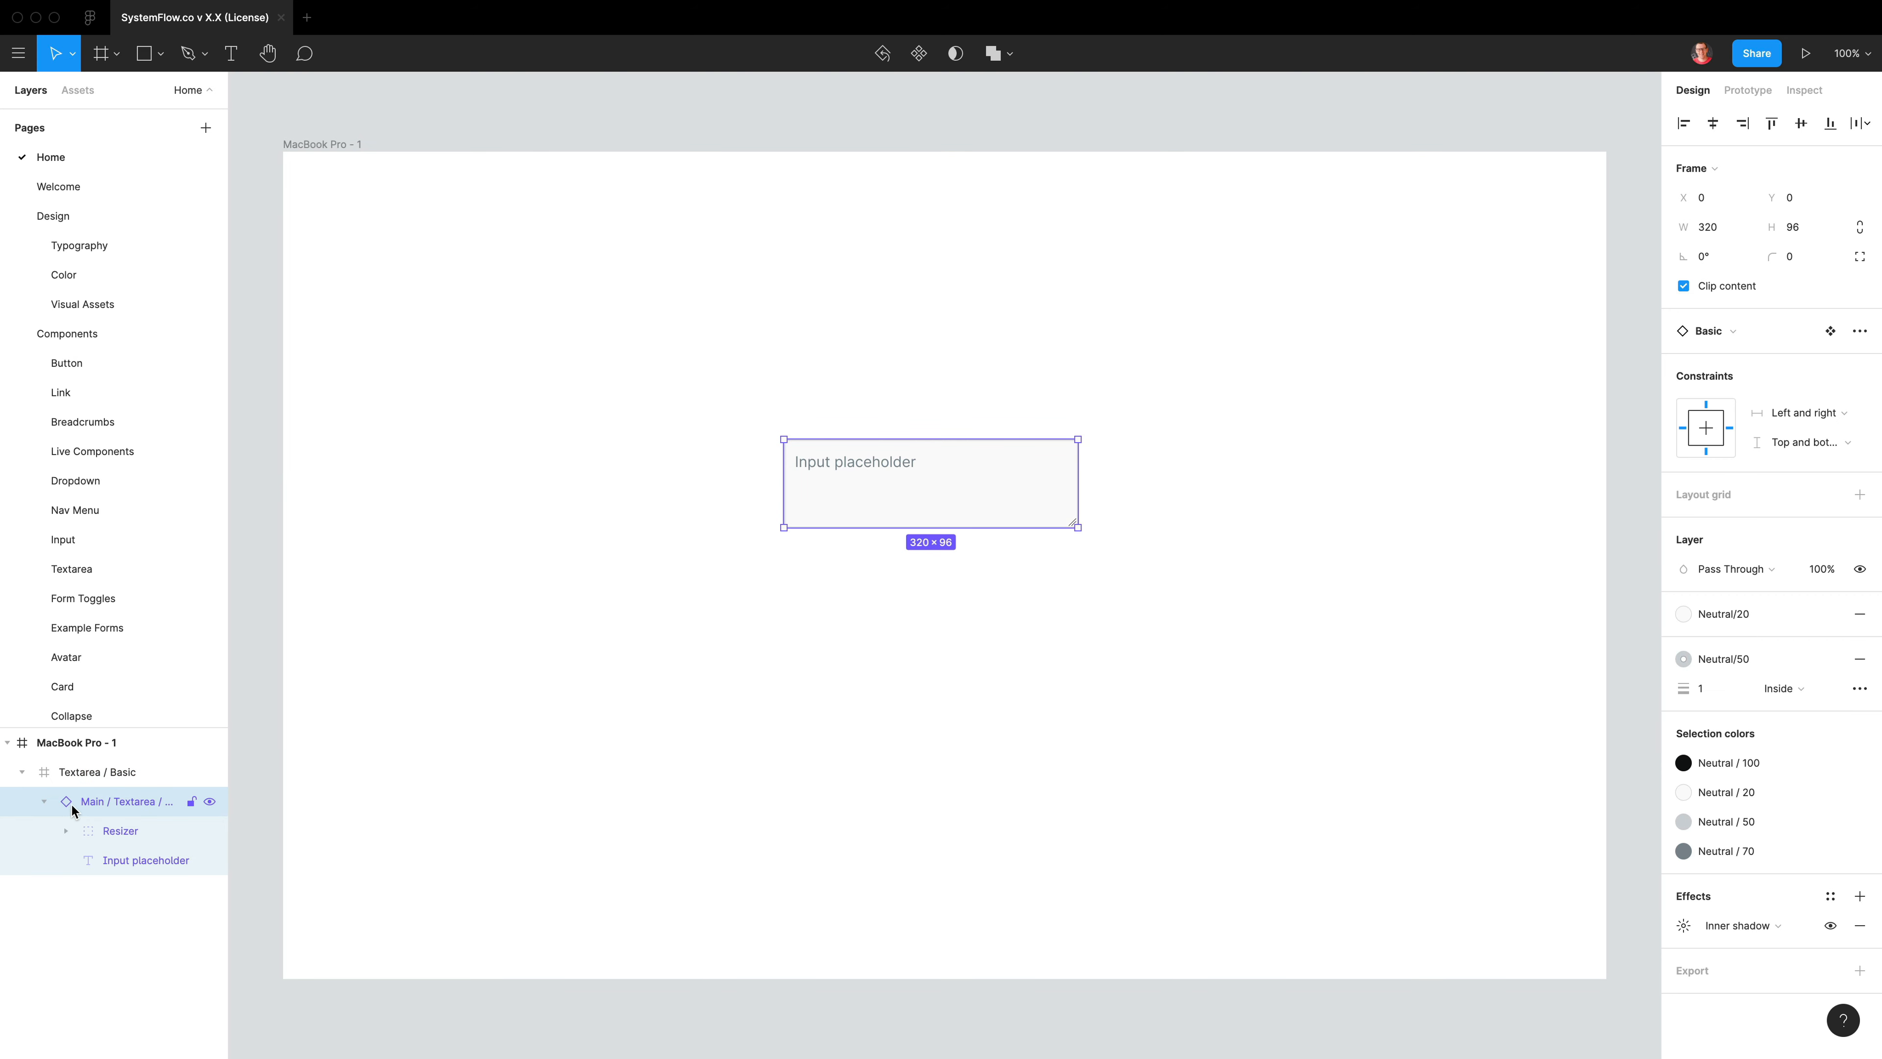
pyautogui.rightClick(872, 488)
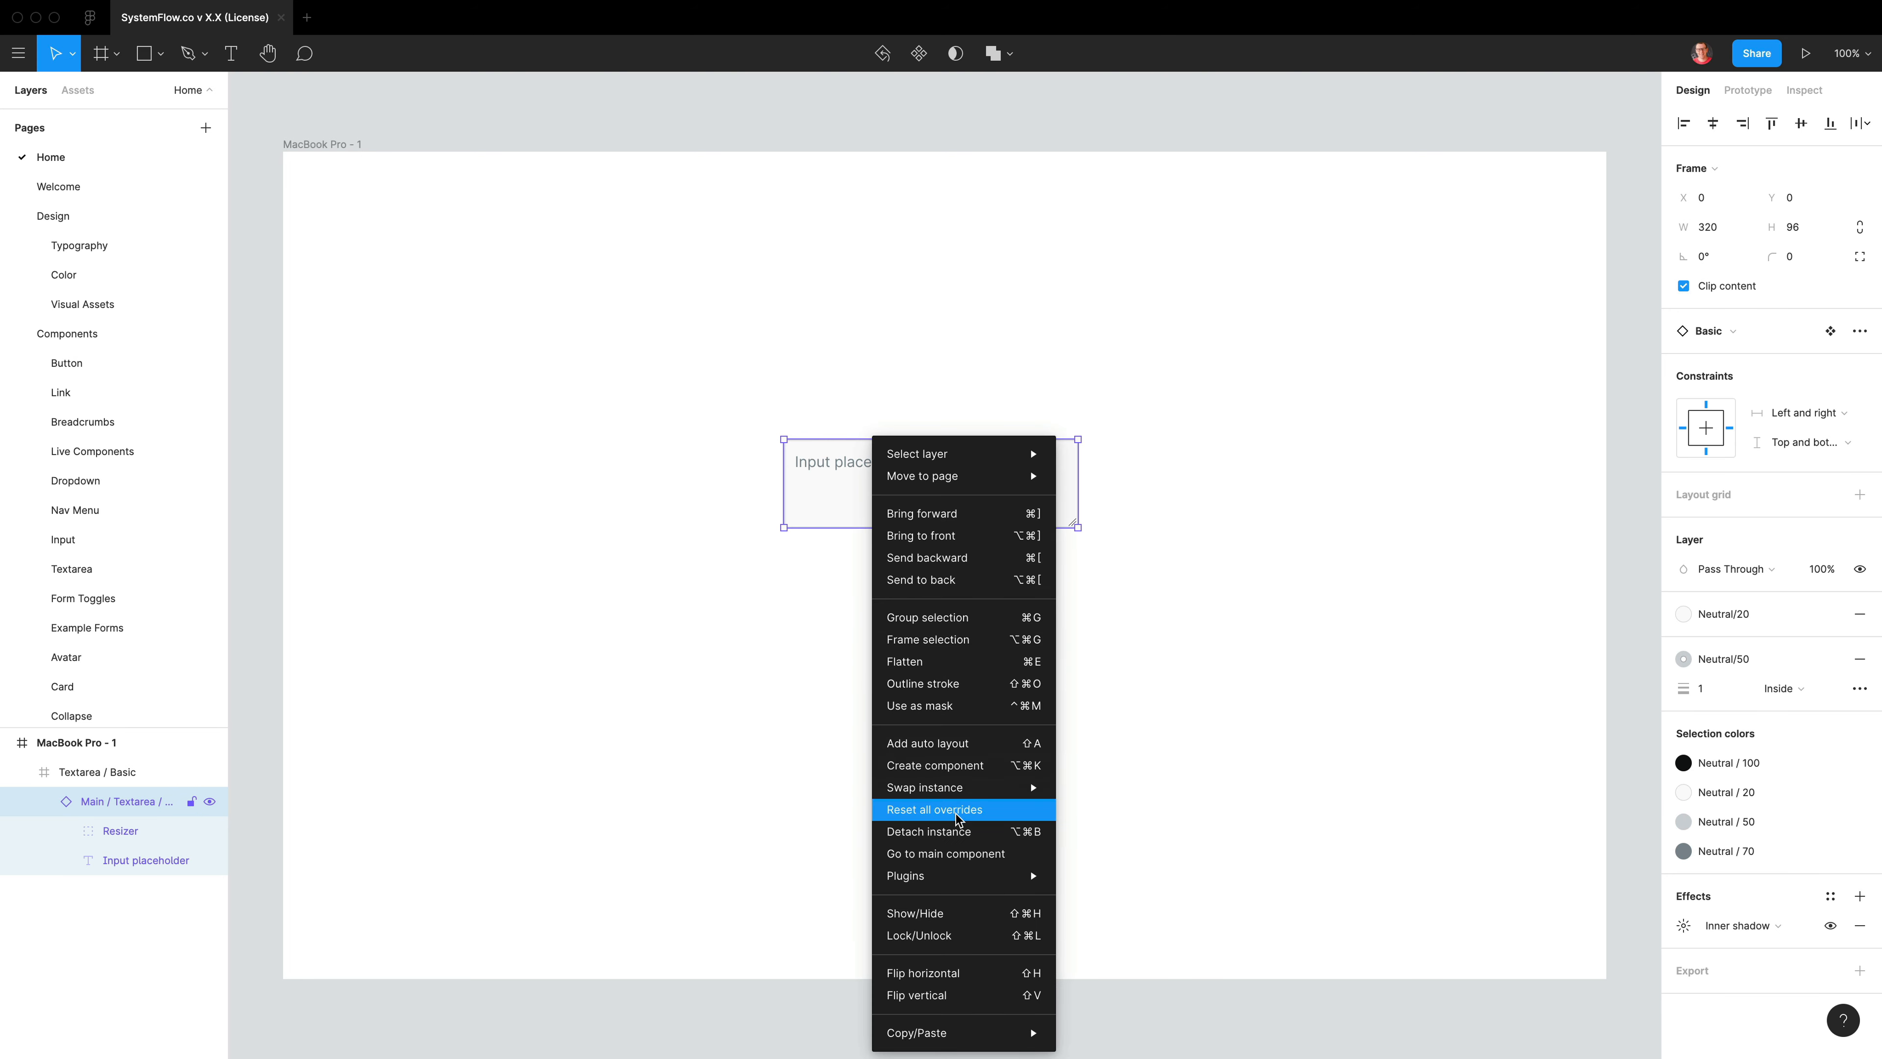
pyautogui.moveTo(954, 783)
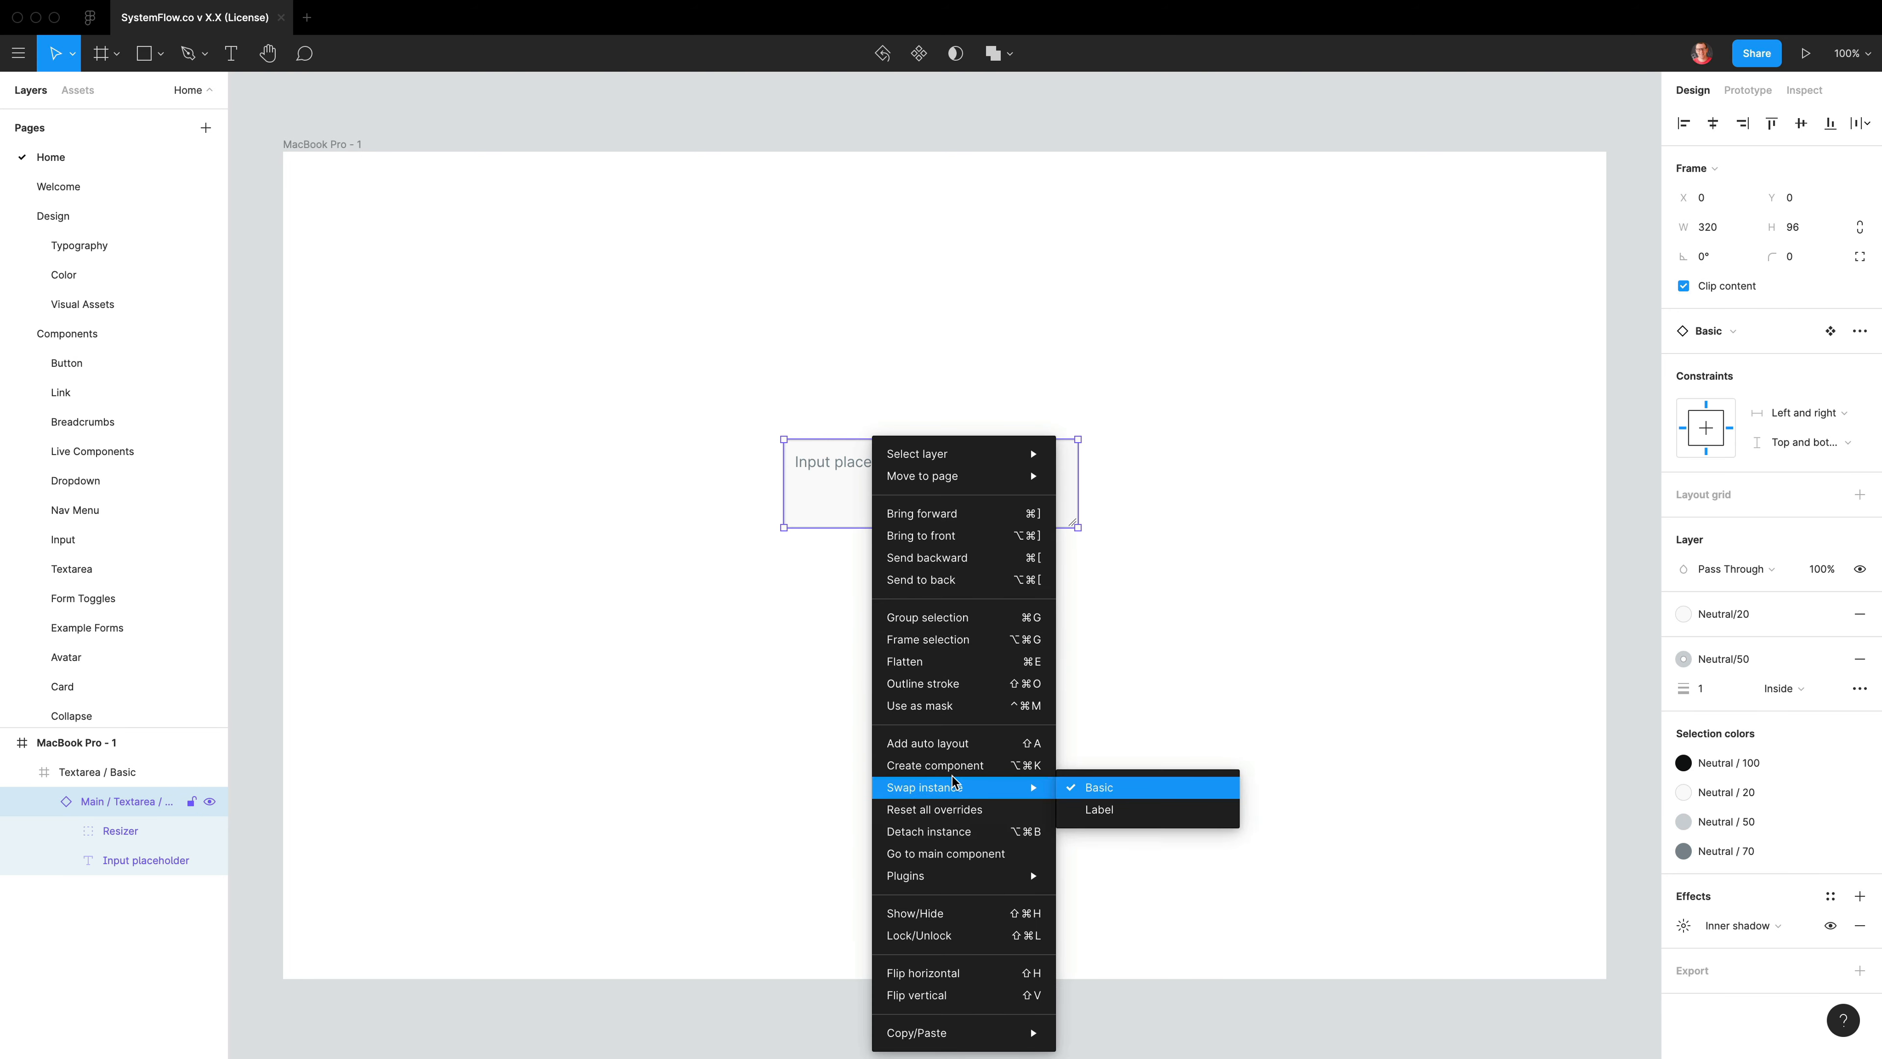
pyautogui.click(951, 831)
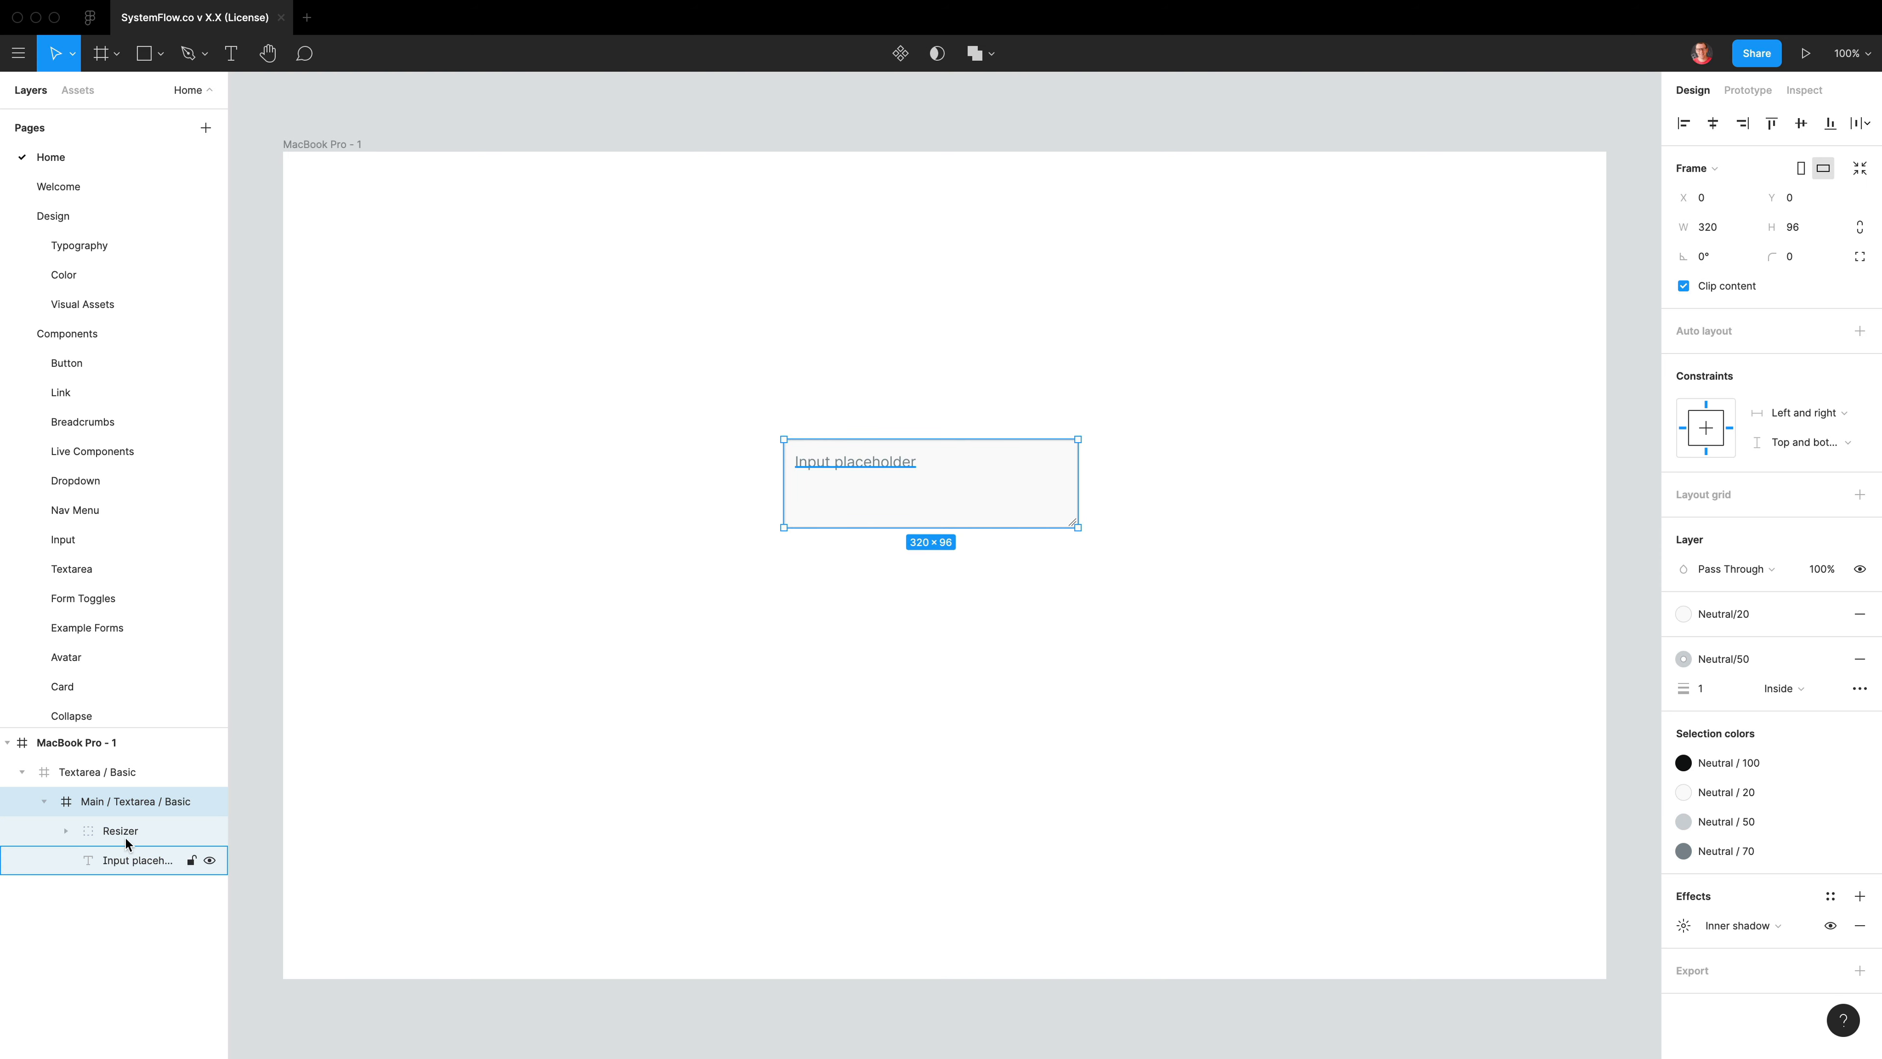
# Examine the layers inside the detached textarea, including the Resizer group, its vectors and the placeholder text
pyautogui.click(66, 831)
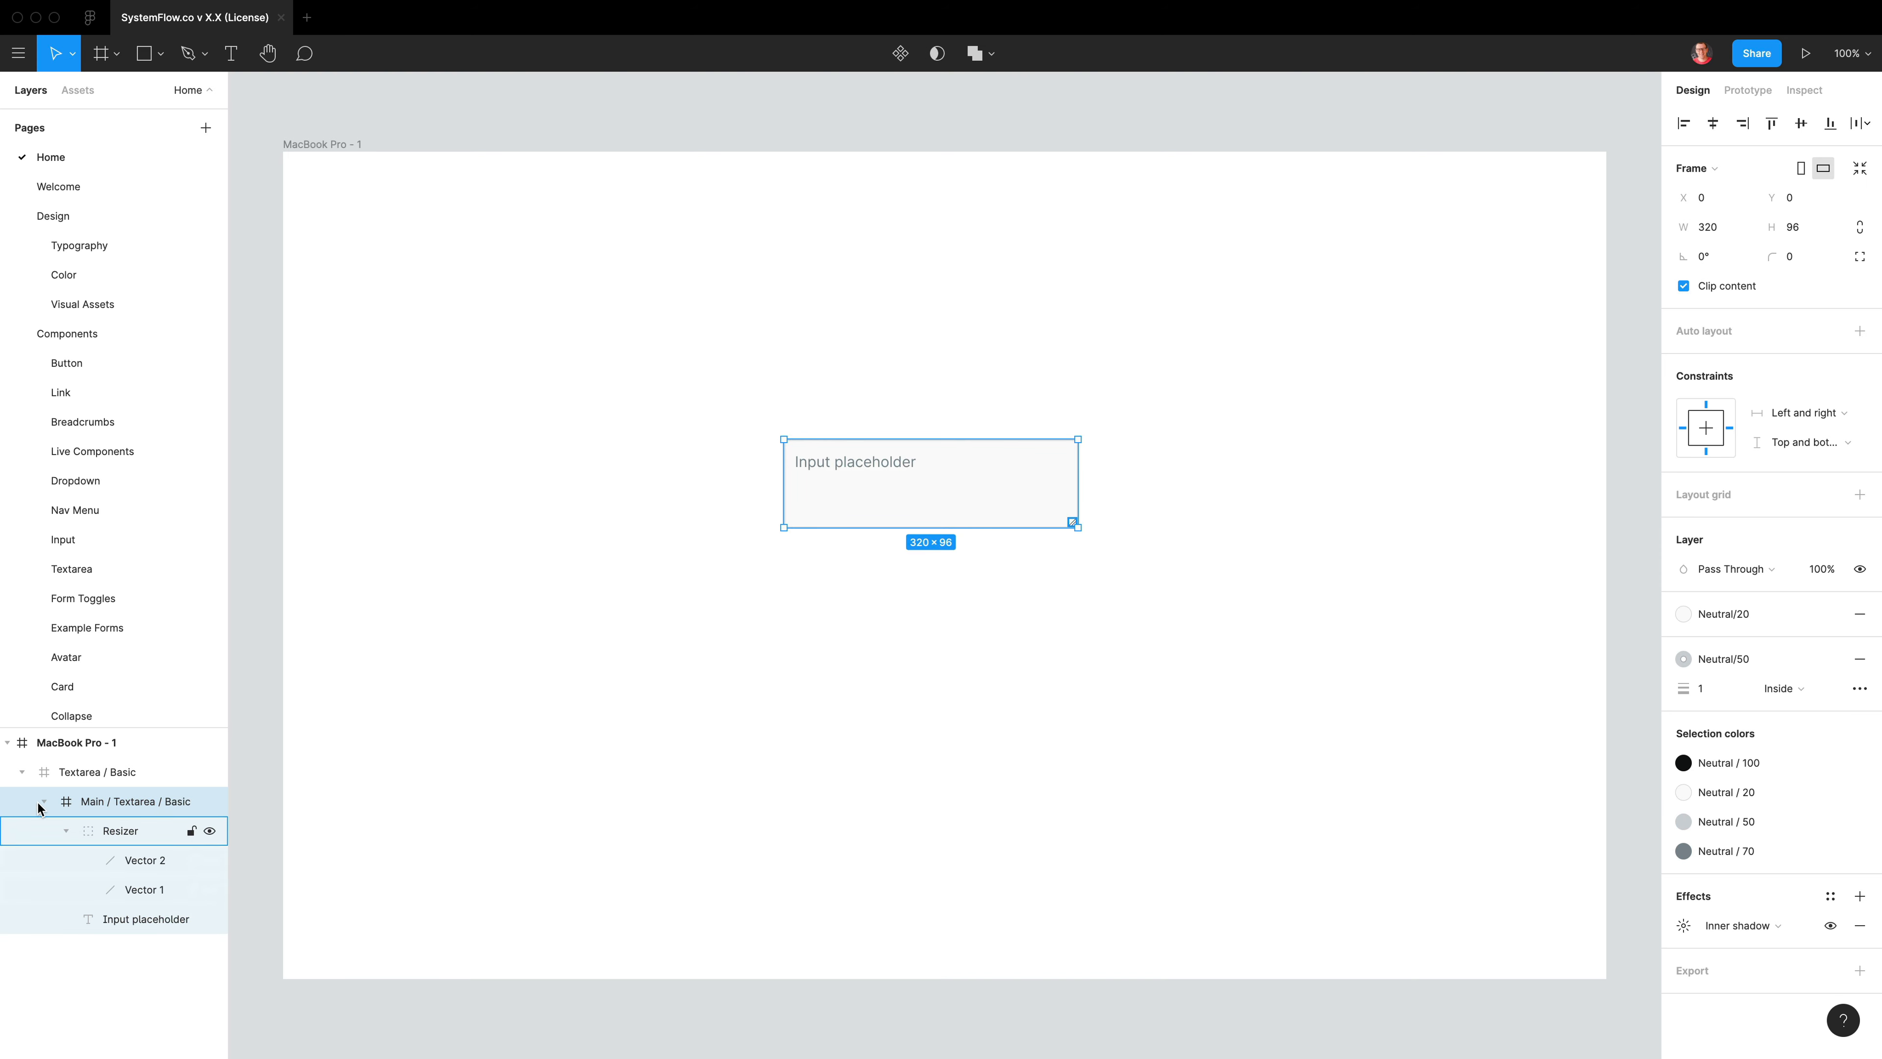
pyautogui.click(65, 772)
pyautogui.click(105, 801)
pyautogui.click(110, 826)
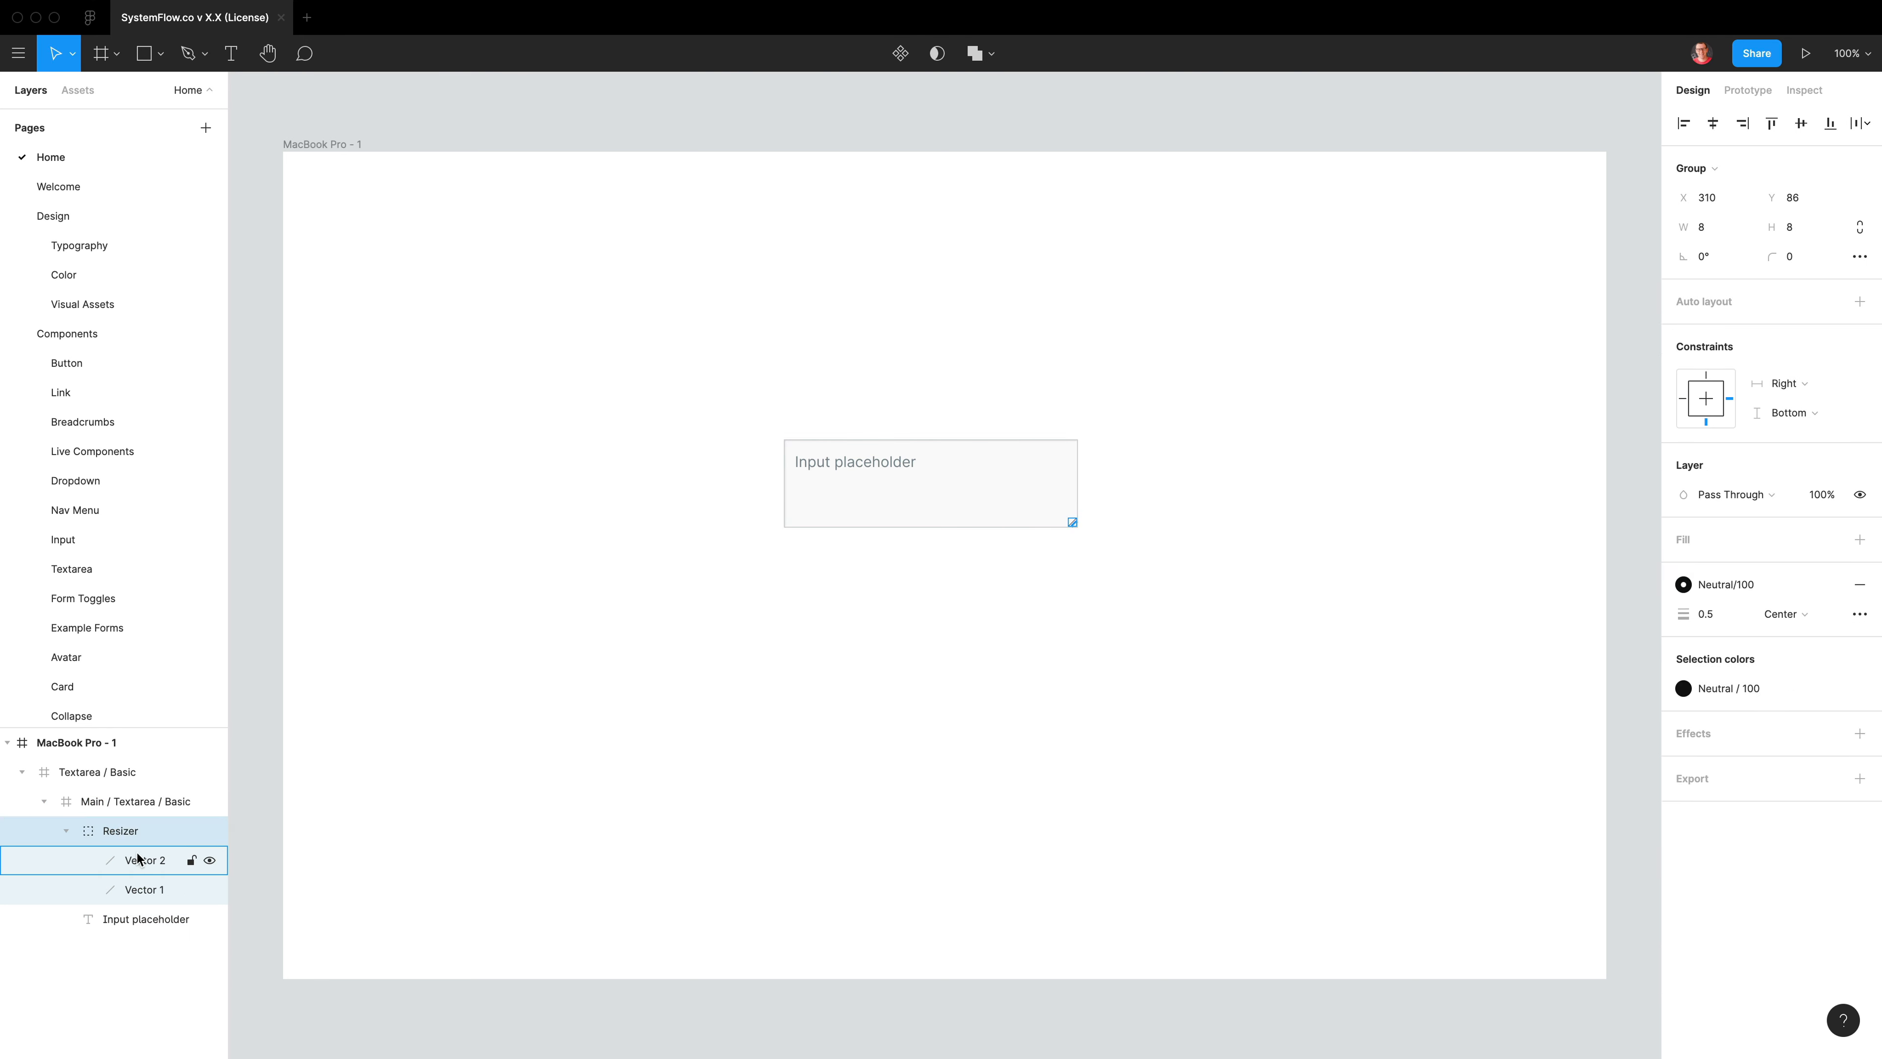
pyautogui.click(146, 859)
pyautogui.click(142, 889)
pyautogui.click(140, 916)
pyautogui.click(132, 801)
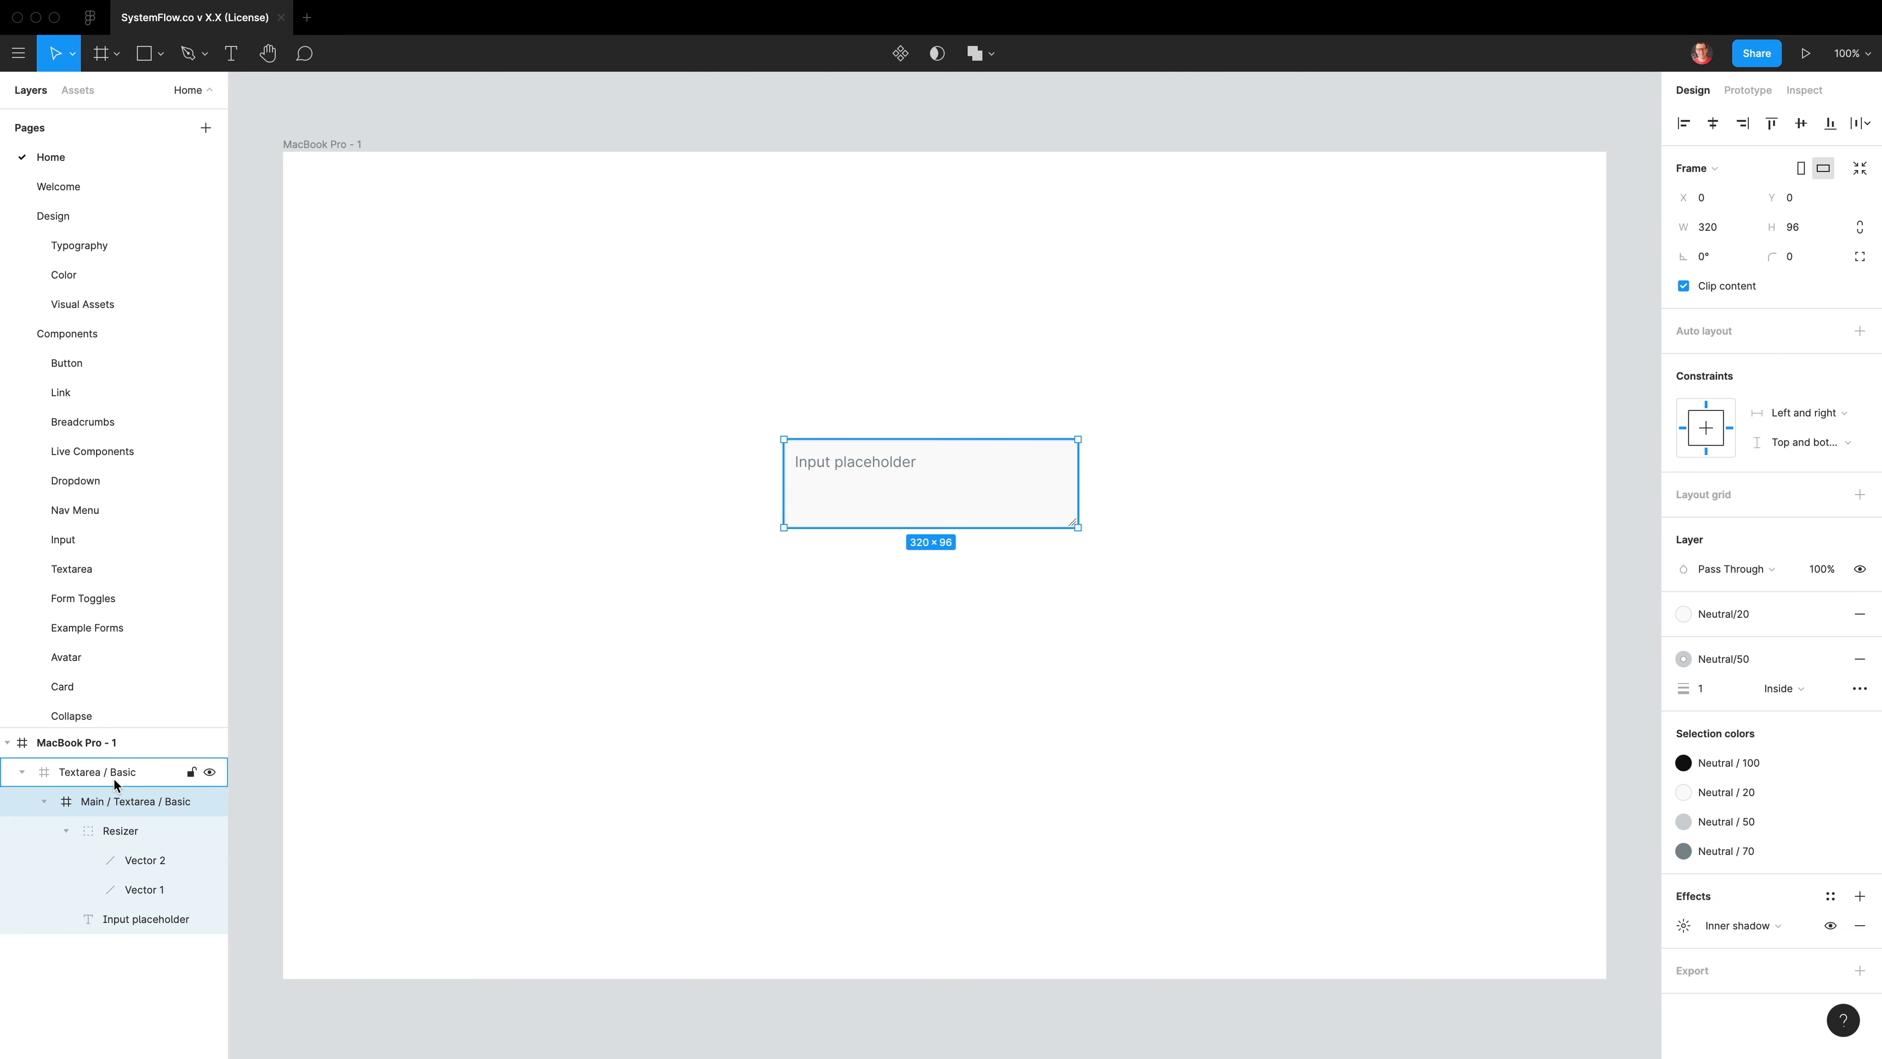
pyautogui.click(113, 776)
pyautogui.press('Return')
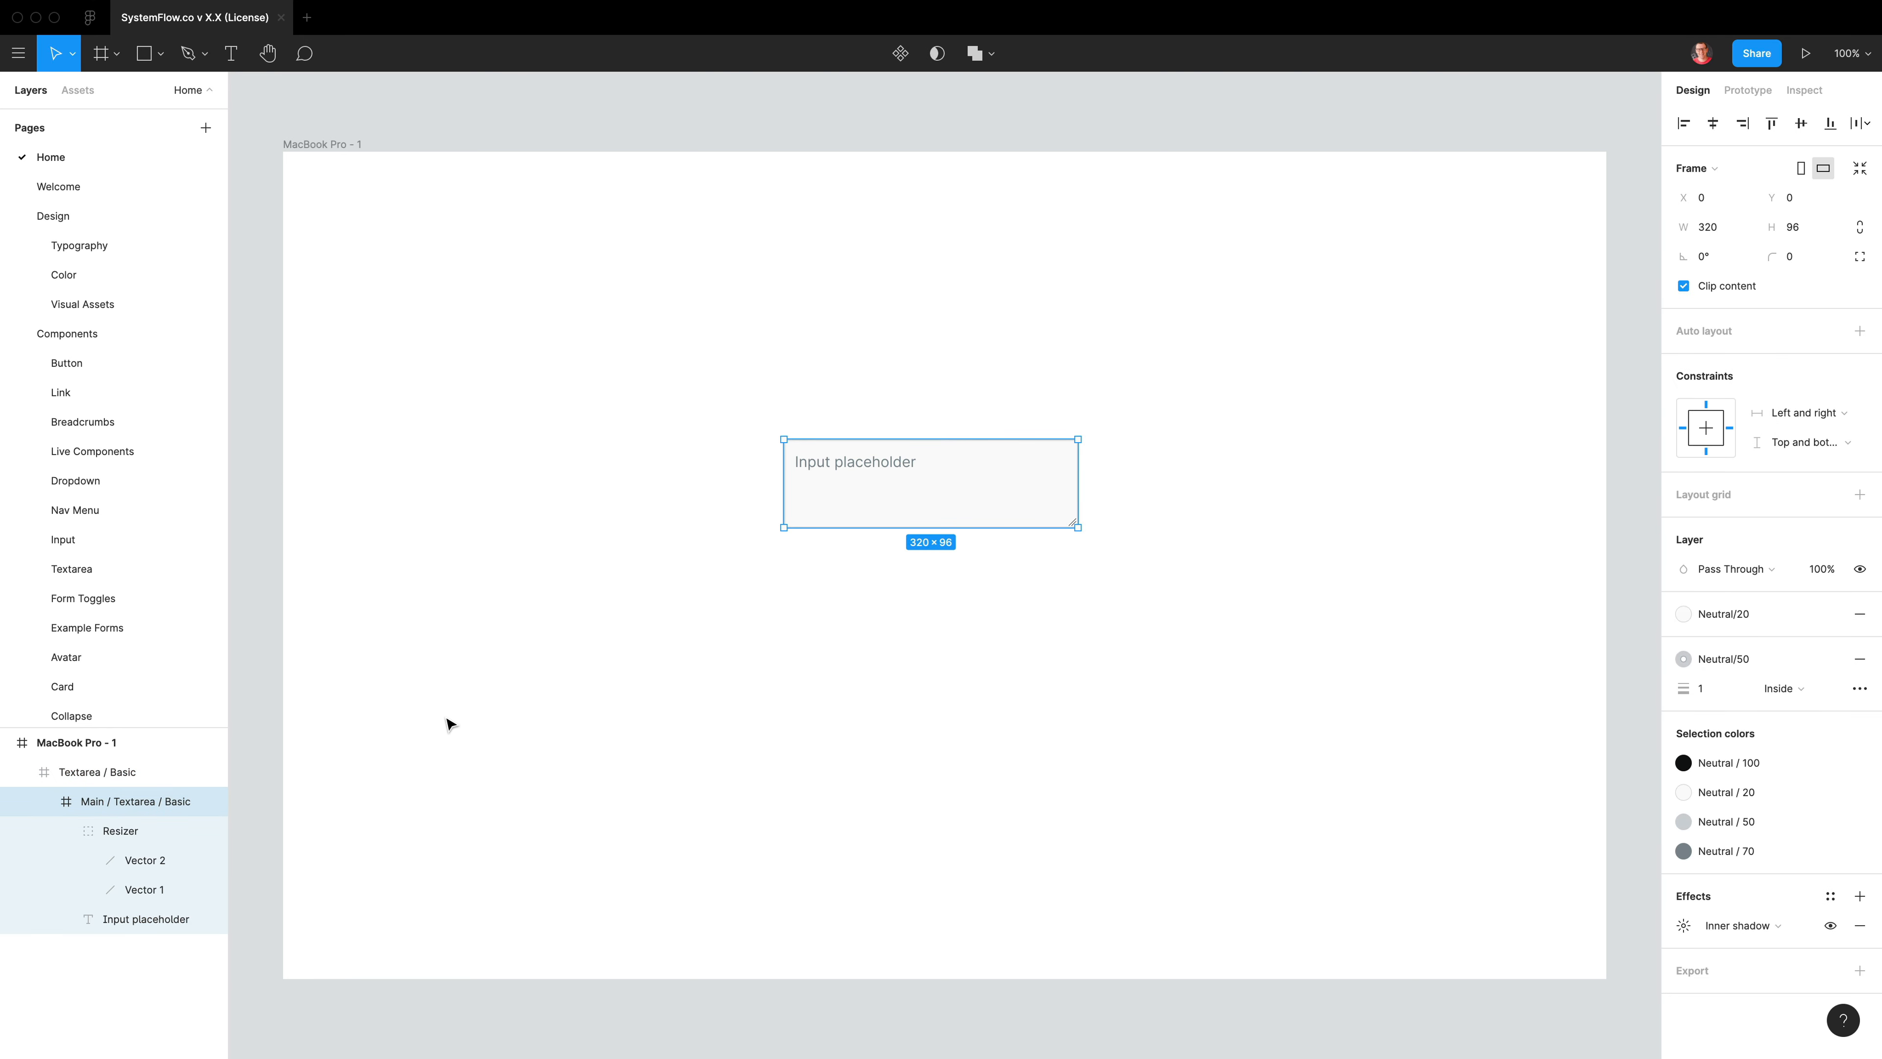
# Delete the Textarea / Basic layer from the MacBook Pro - 1 frame
pyautogui.click(709, 714)
pyautogui.press('super+z')
pyautogui.click(895, 675)
pyautogui.click(40, 771)
pyautogui.press('Delete')
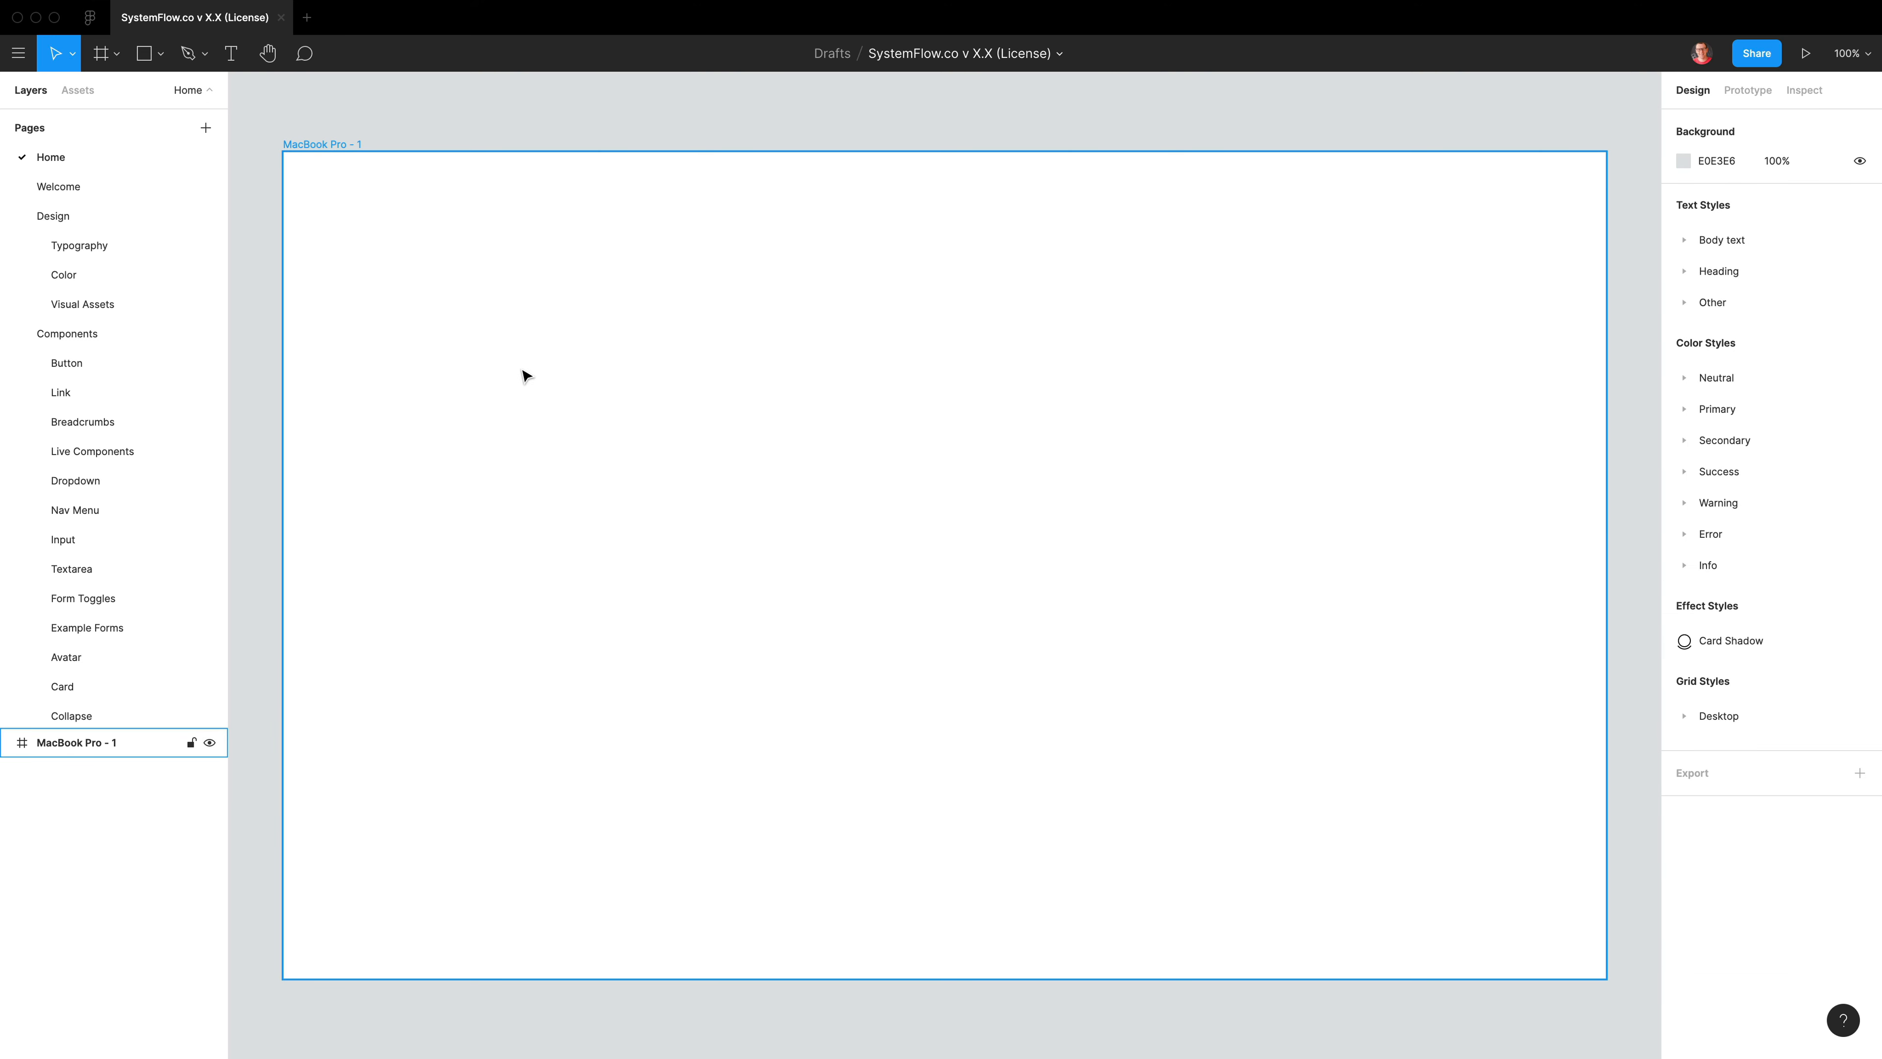
# Search the assets for "pricin" and place the Pricing / Basic 1 component across the MacBook Pro - 1 frame
pyautogui.click(89, 97)
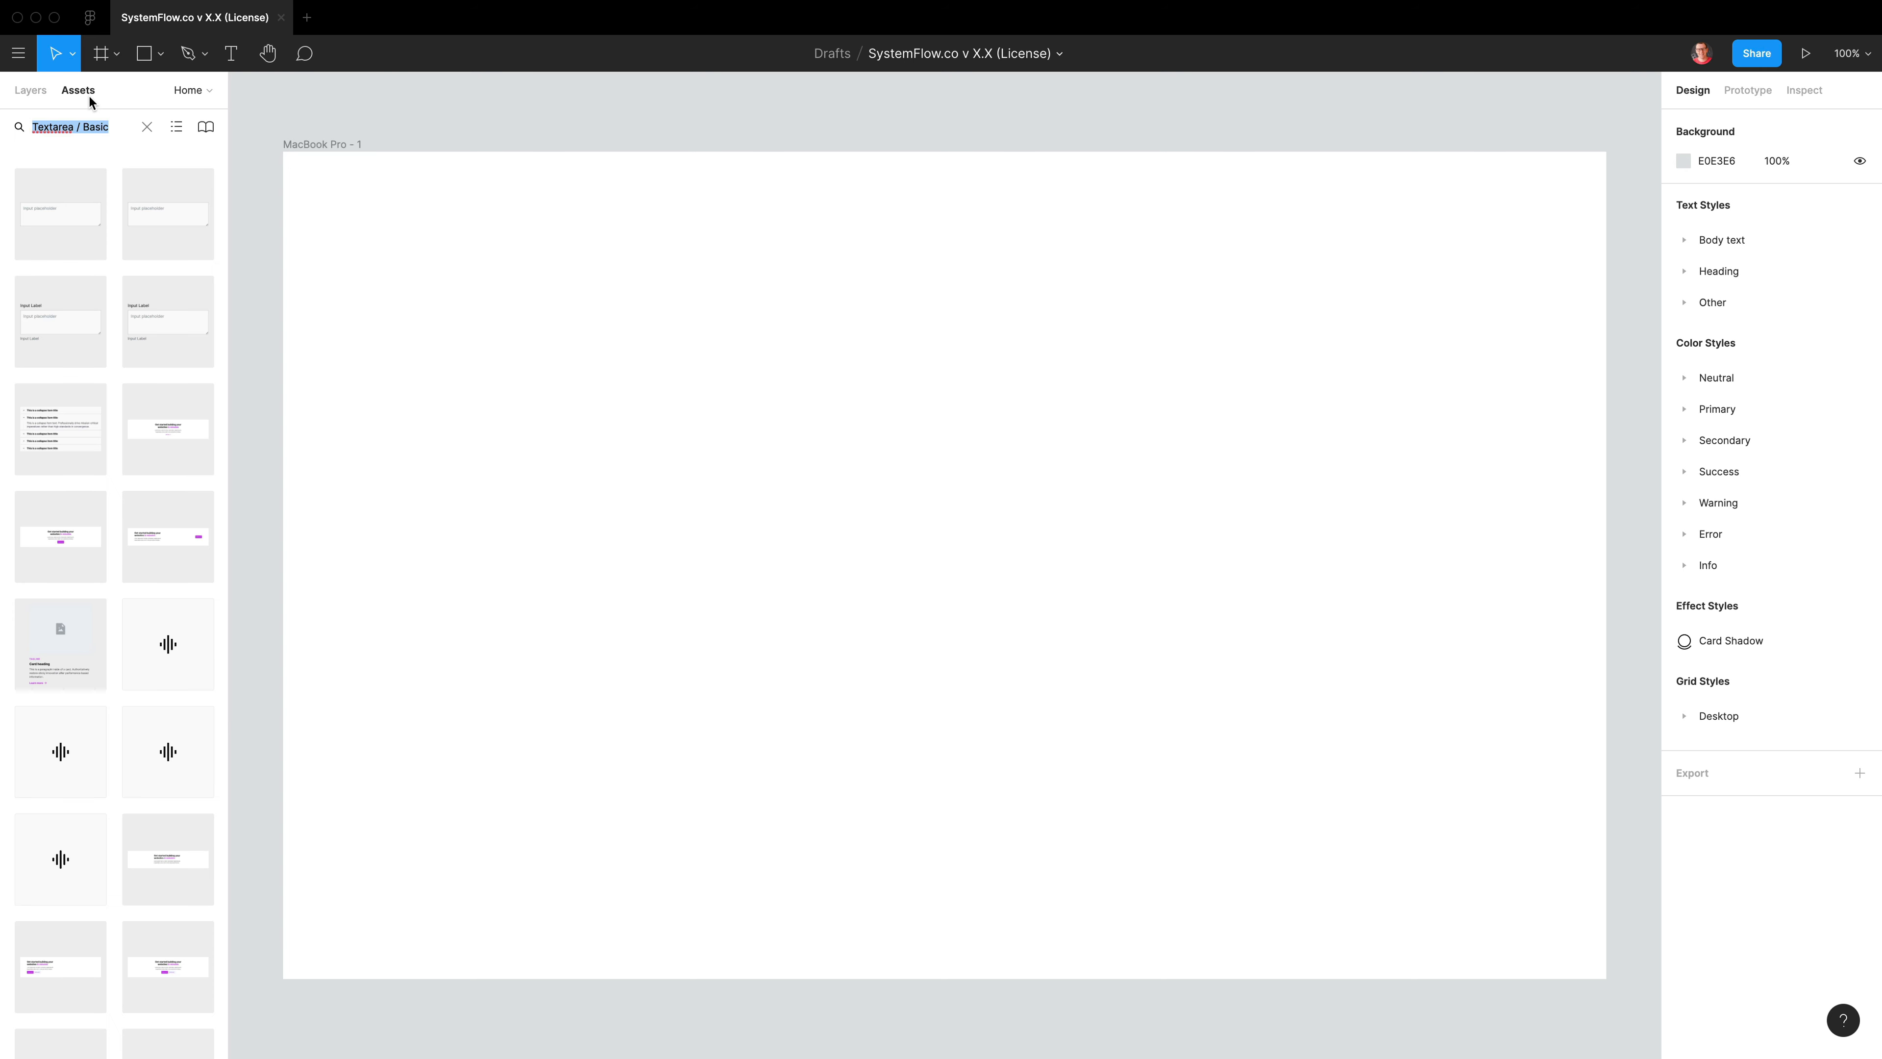
pyautogui.write('pricin')
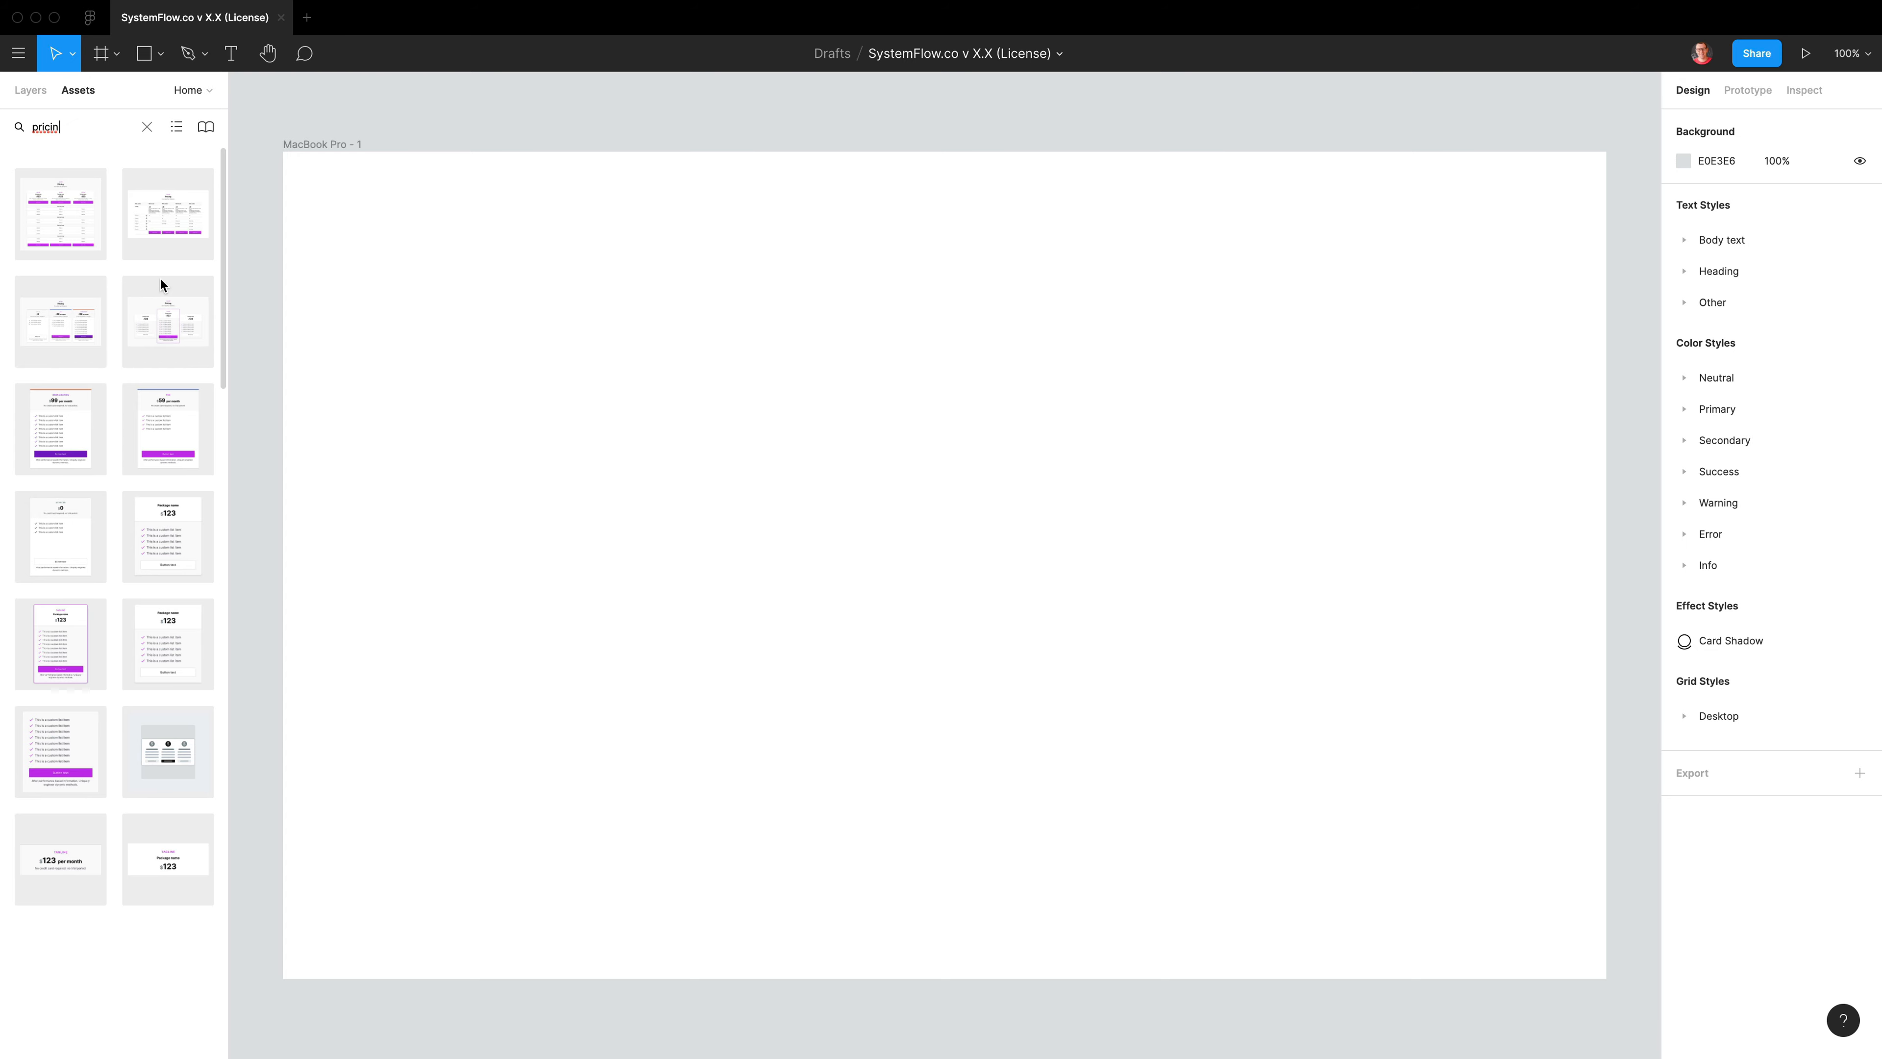
pyautogui.moveTo(155, 328); pyautogui.dragTo(897, 634)
pyautogui.moveTo(1034, 493); pyautogui.dragTo(921, 622)
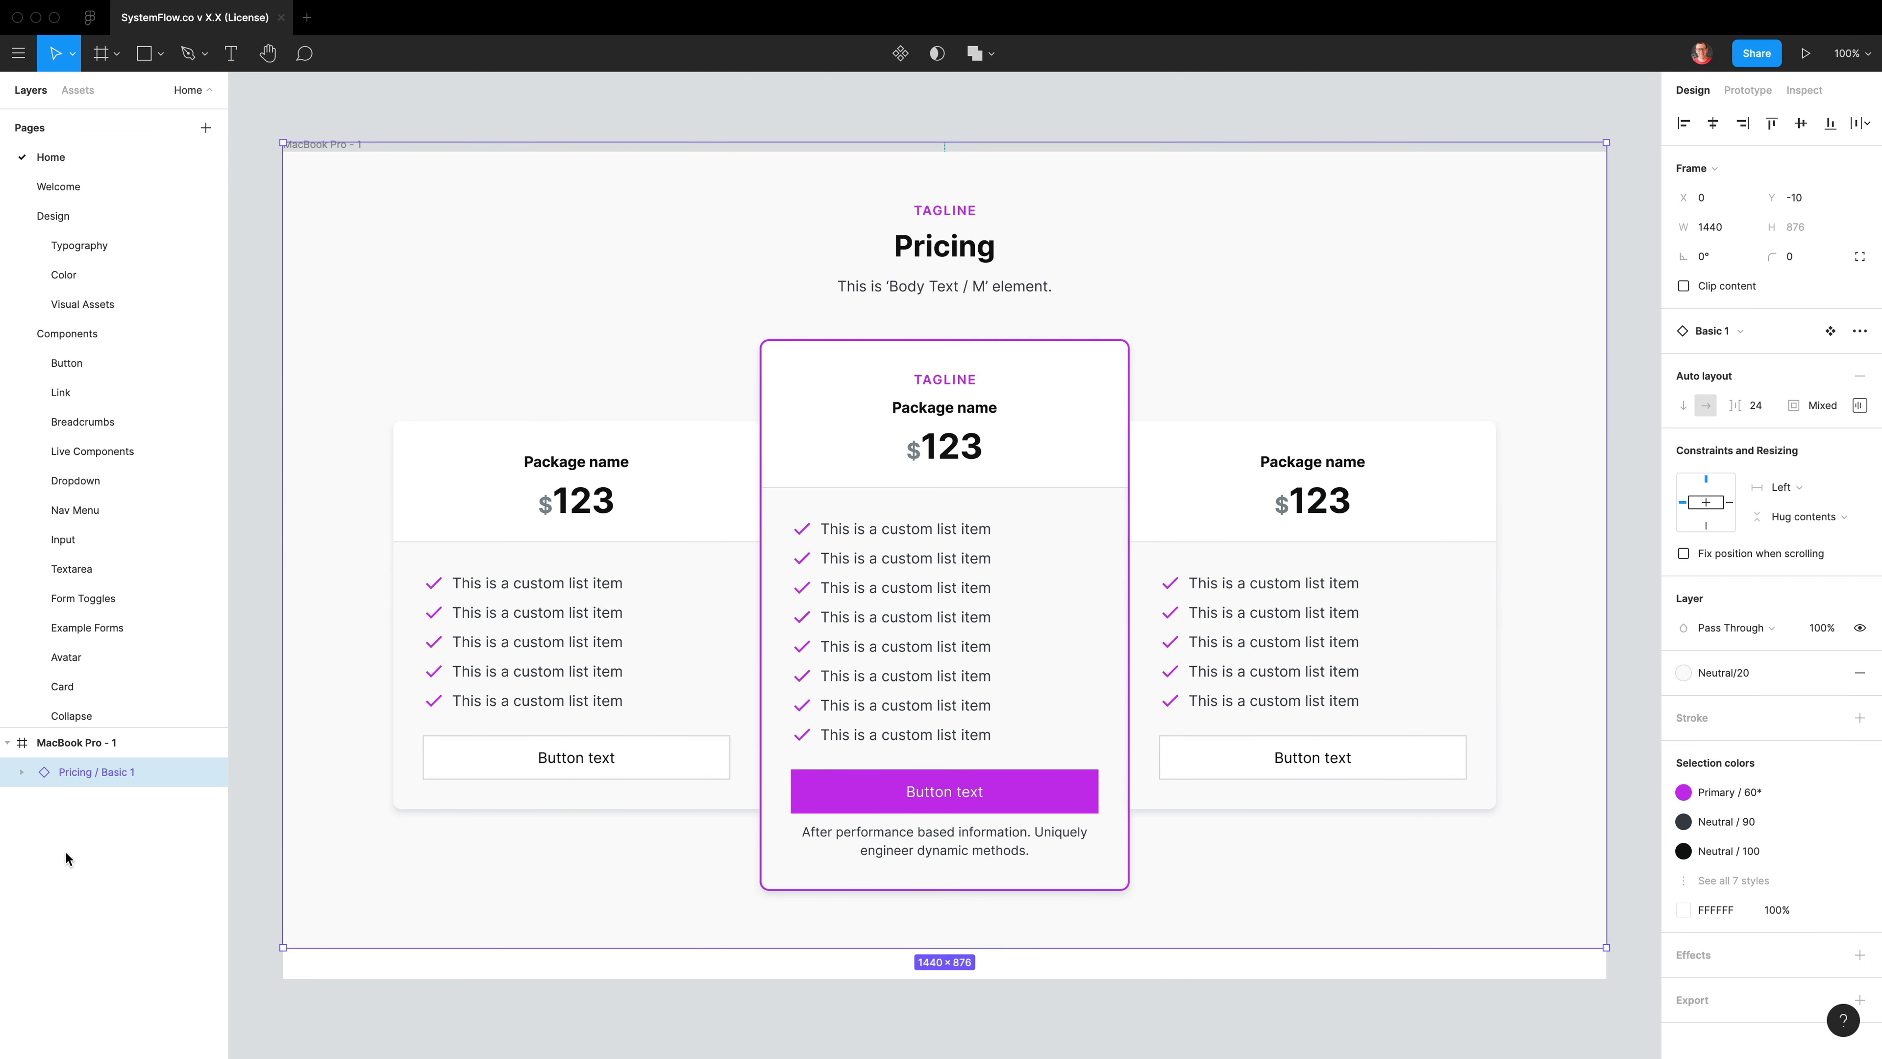
# Detach the Pricing / Basic 1 instance from its main component
pyautogui.click(22, 774)
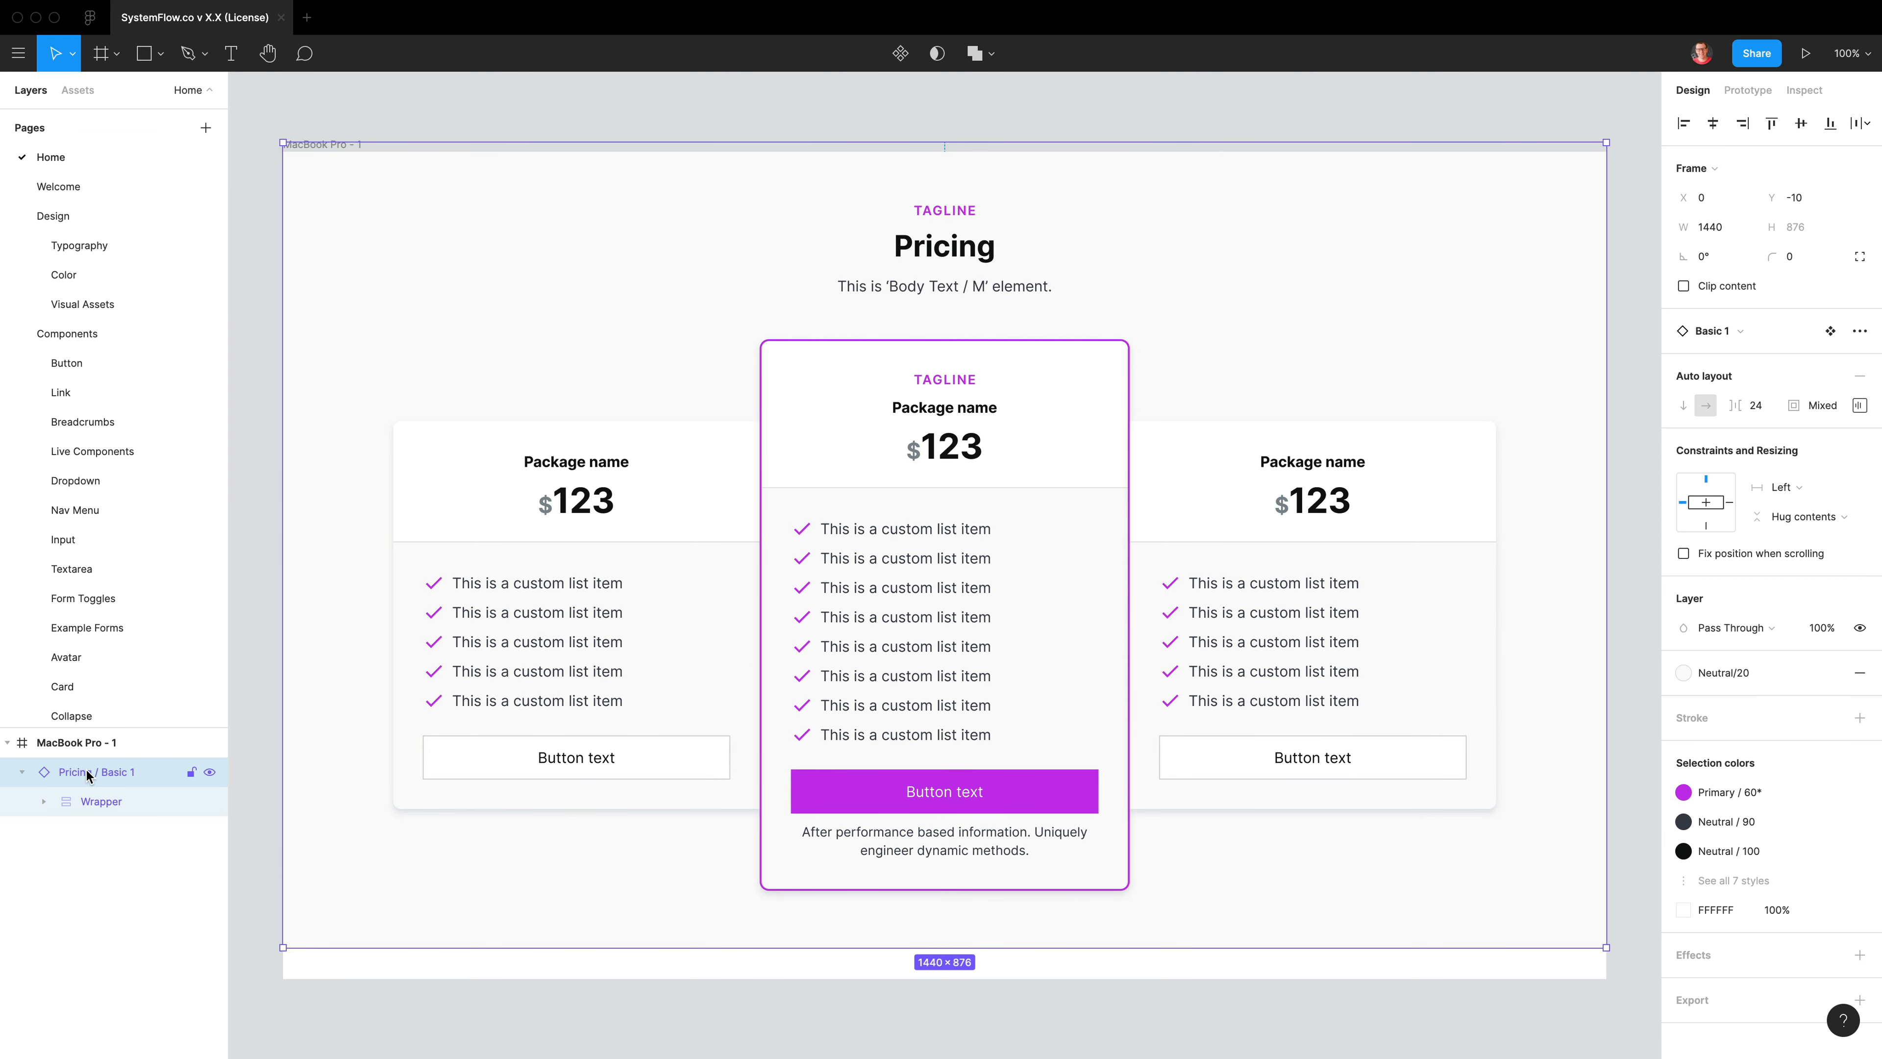
pyautogui.rightClick(1089, 234)
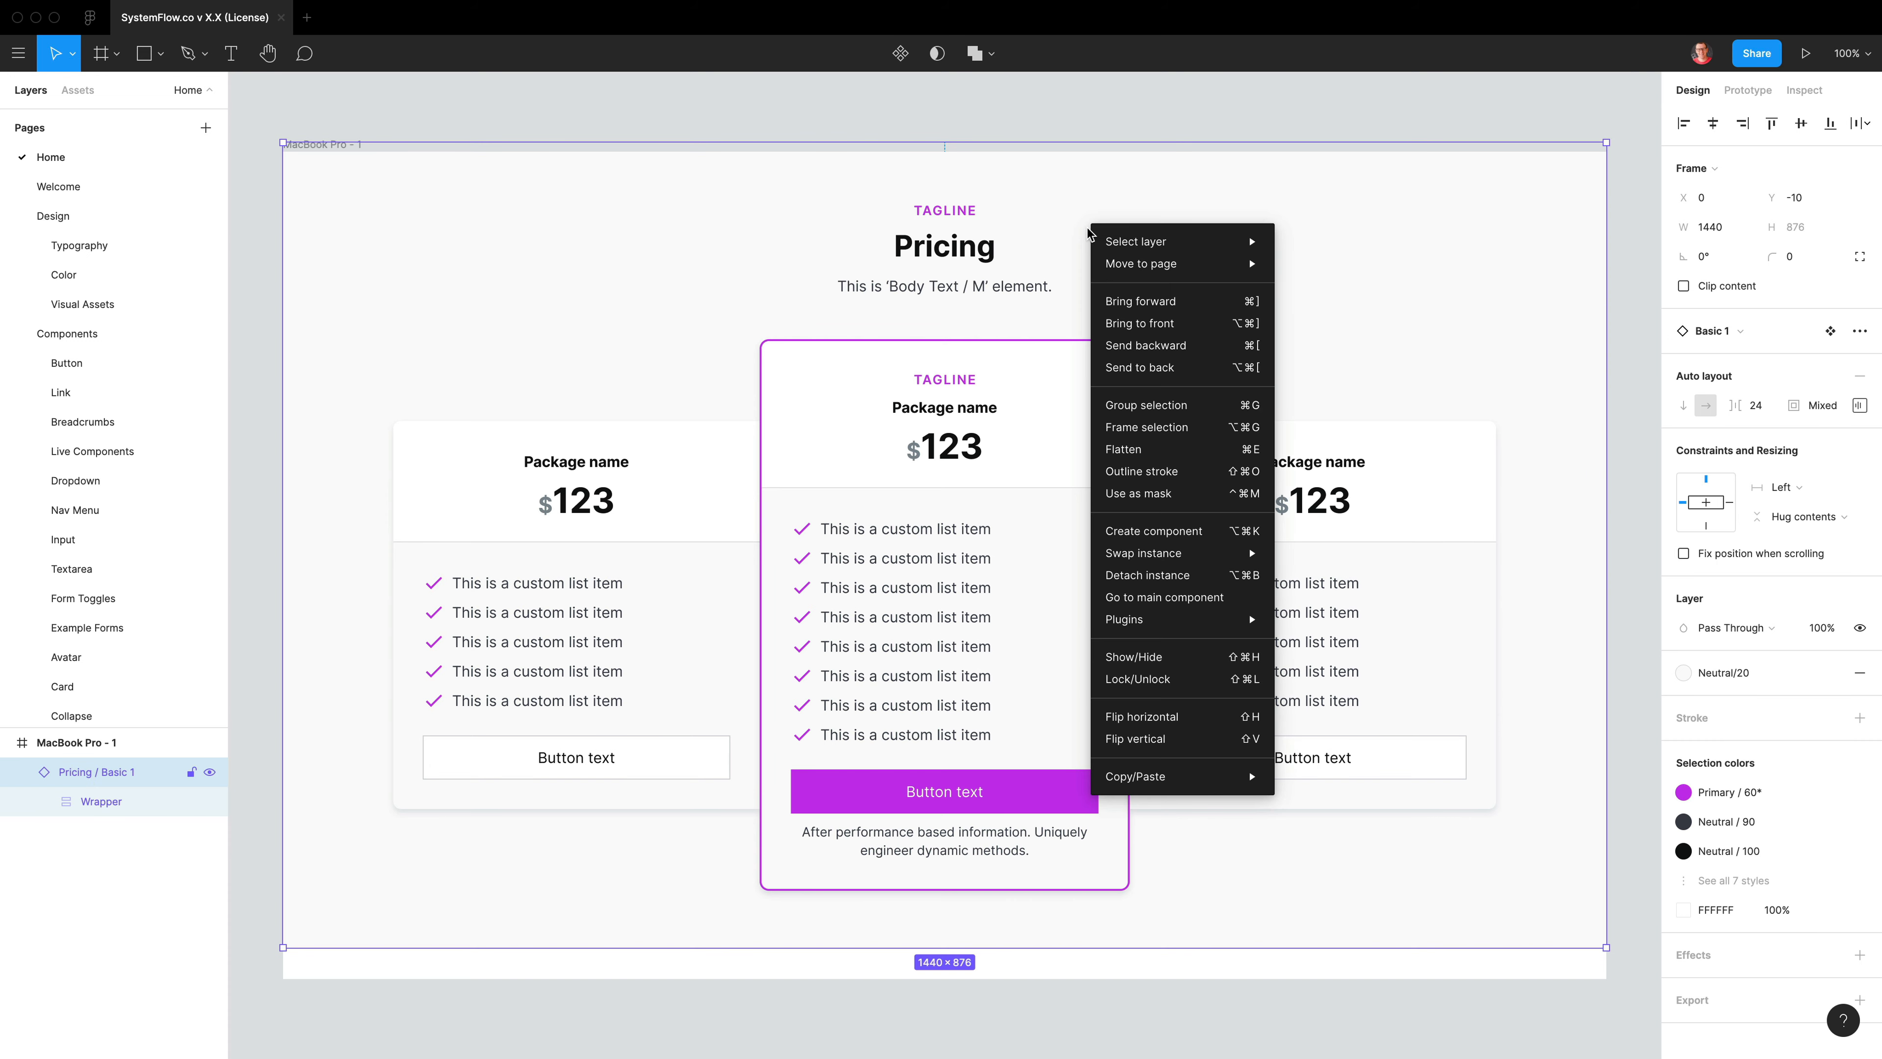
pyautogui.click(1142, 585)
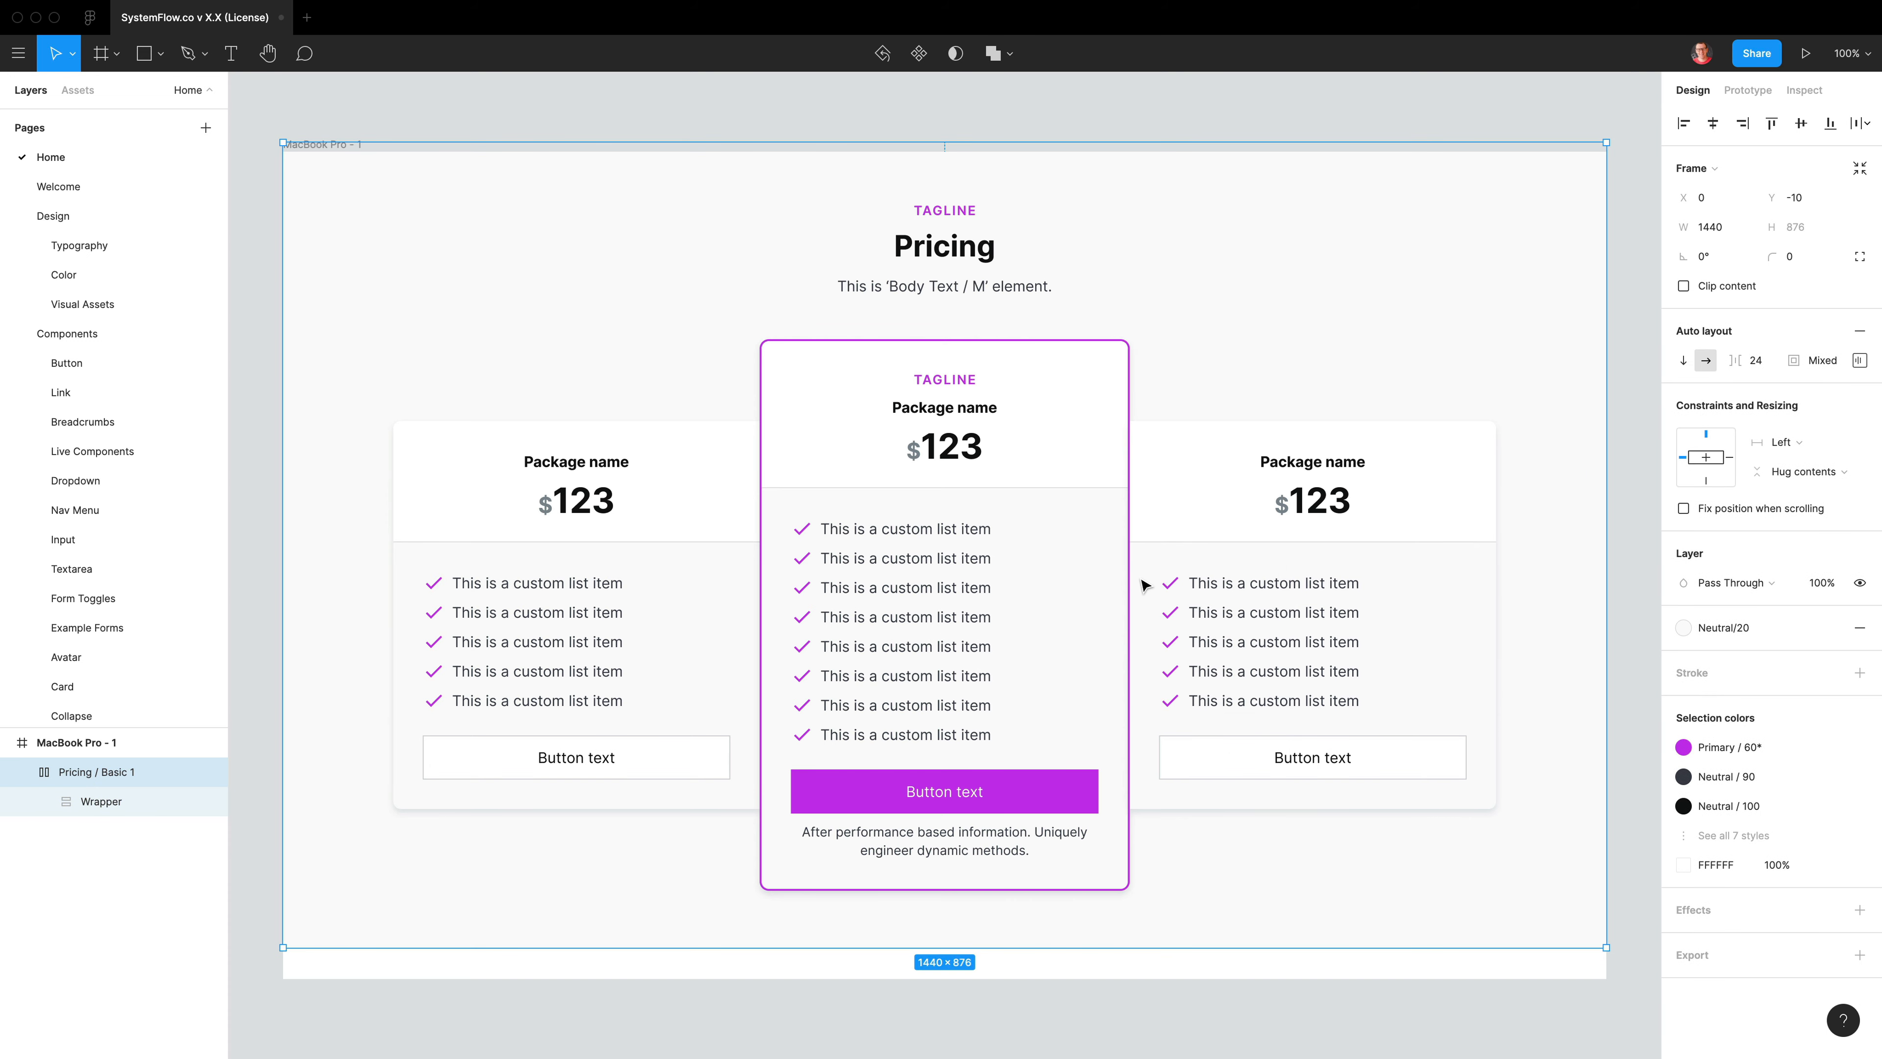
# Reveal the layers inside Wrapper and nudge the Pricing / Basic 1 frame down to Y 0
pyautogui.click(43, 804)
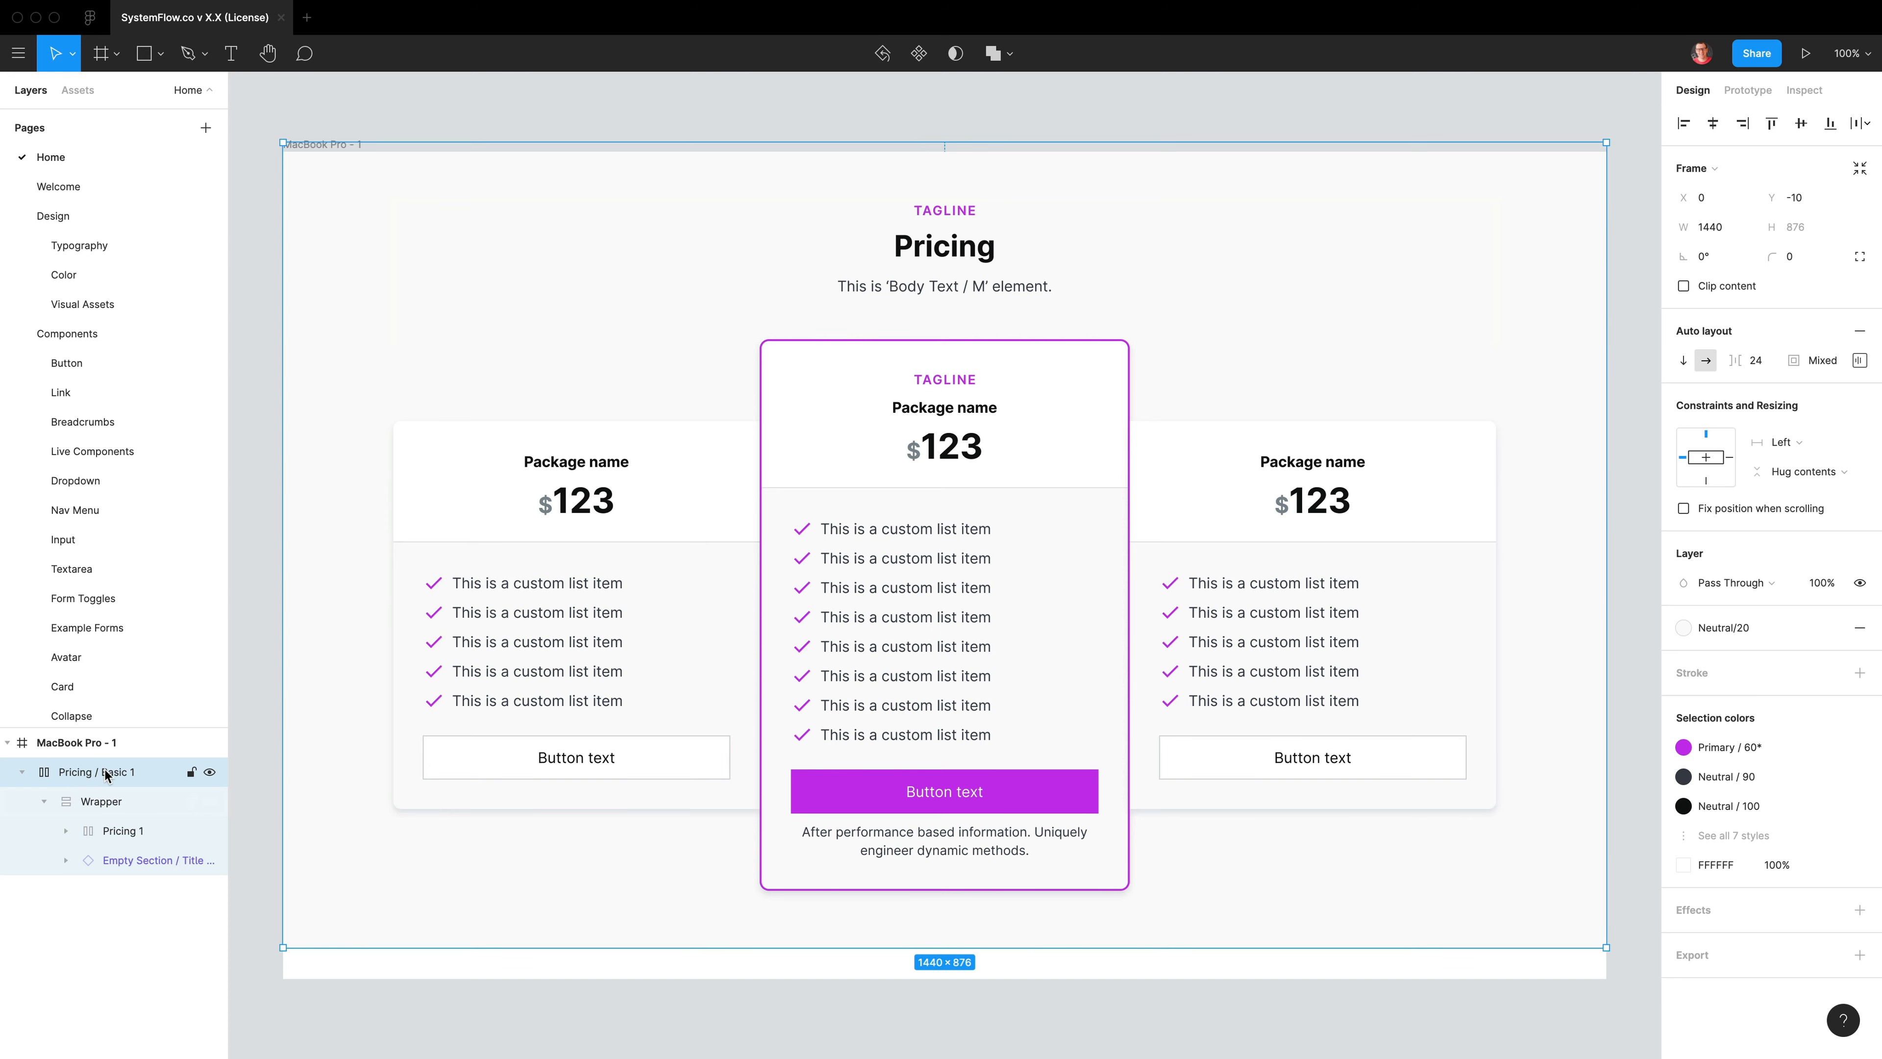
pyautogui.hotkey('shift', 'Down')
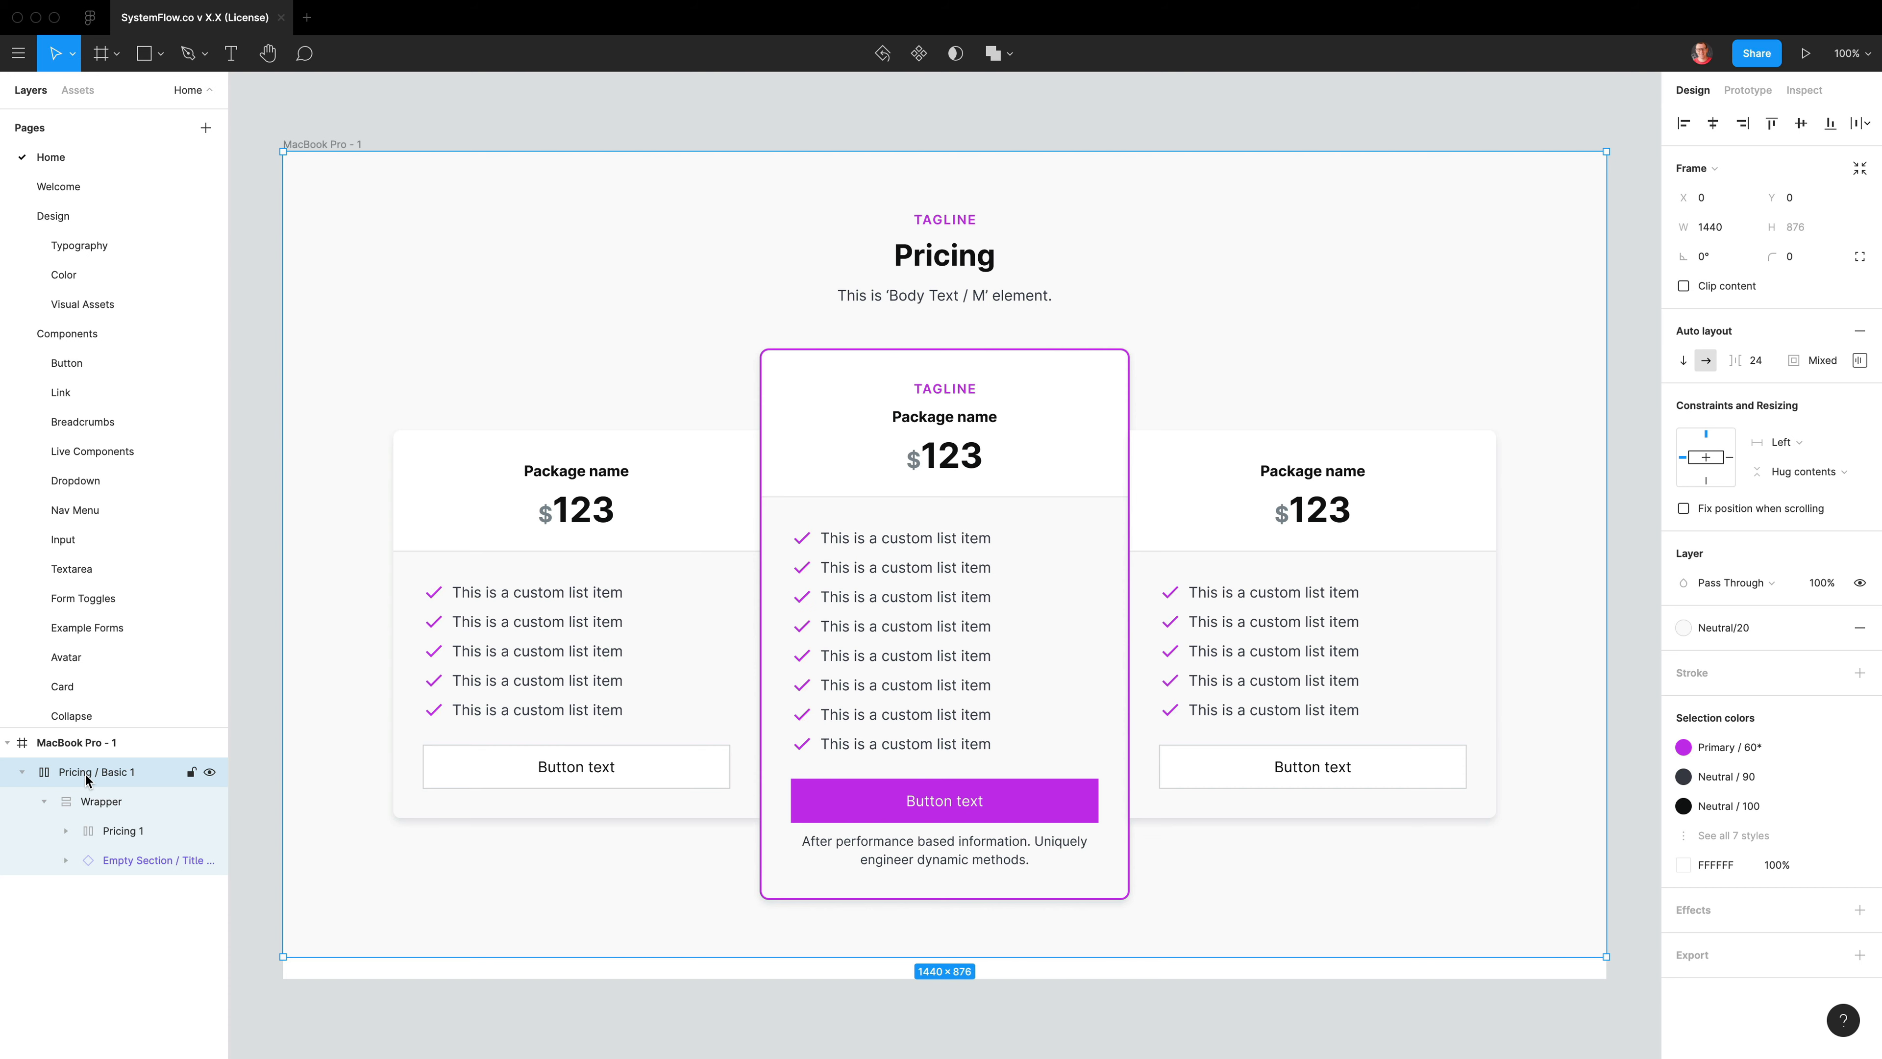
# Select both layers inside Wrapper and detach the Empty Section / Title Center Plus Tagline instance
pyautogui.press('Return')
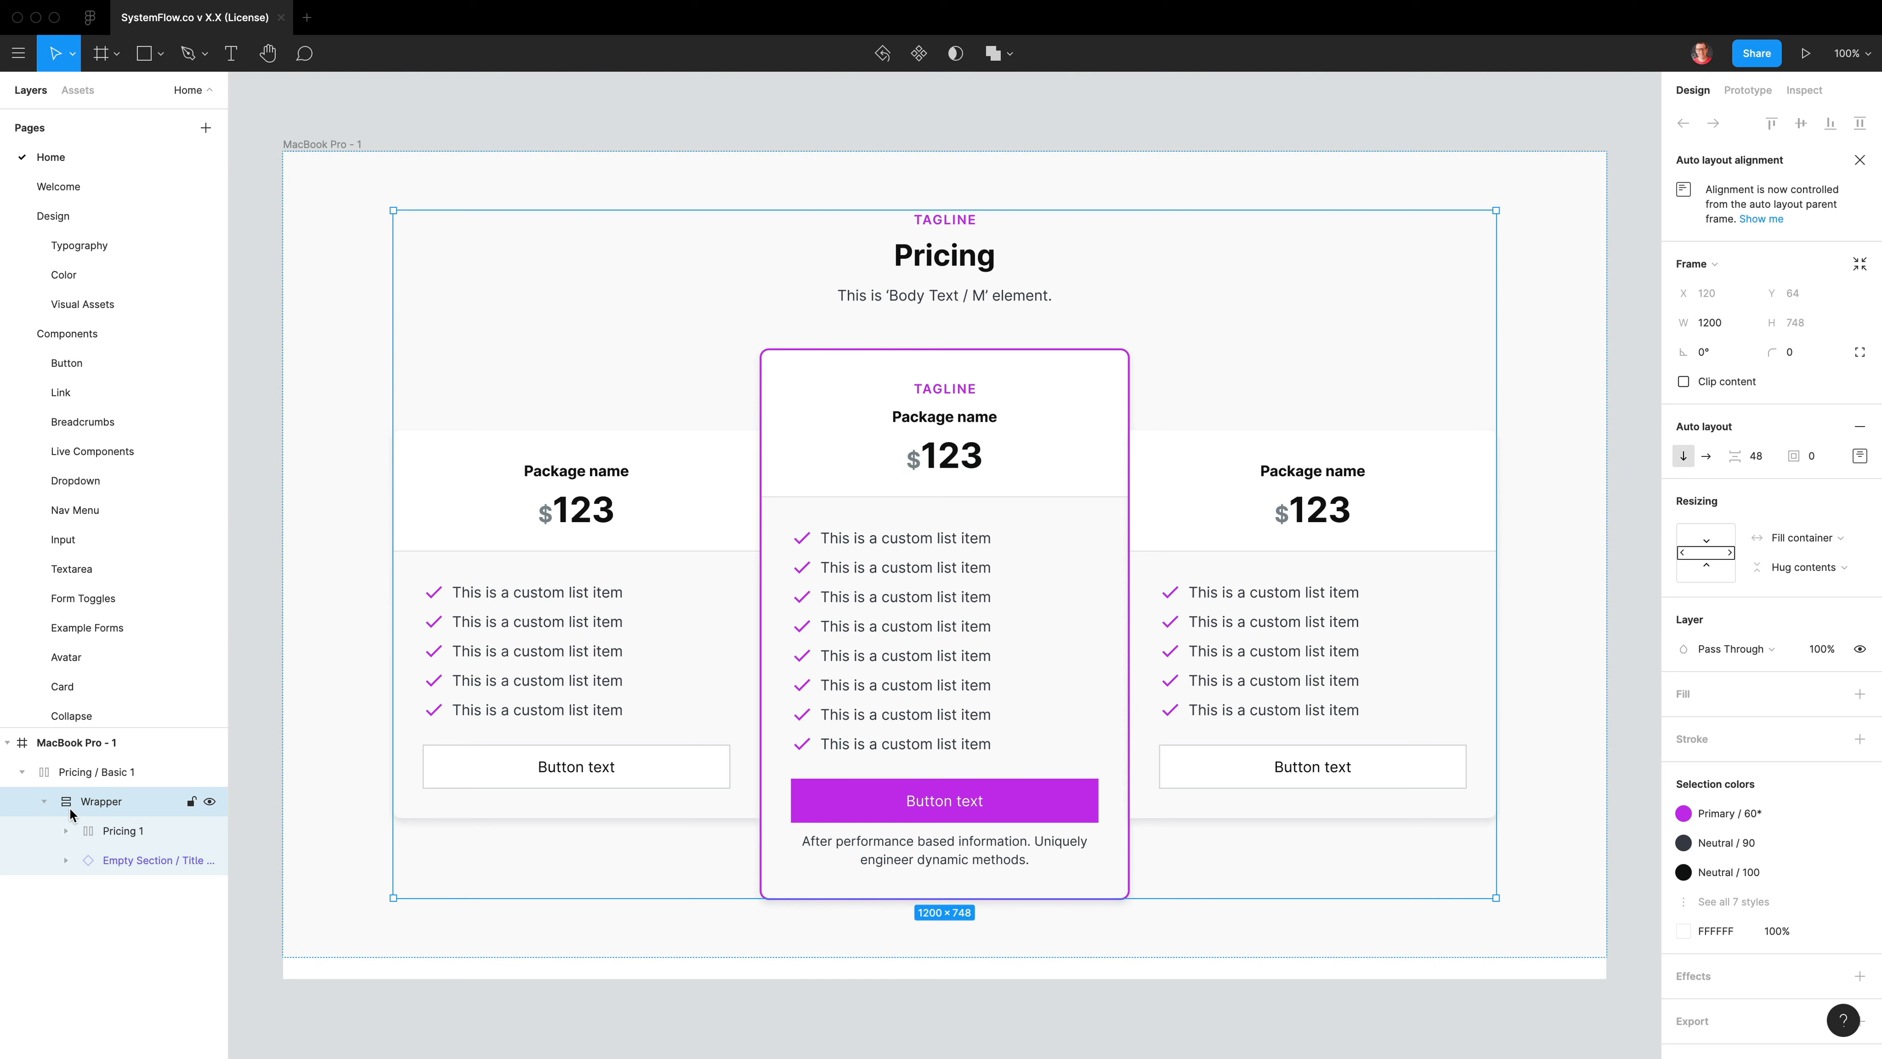
pyautogui.press('Return')
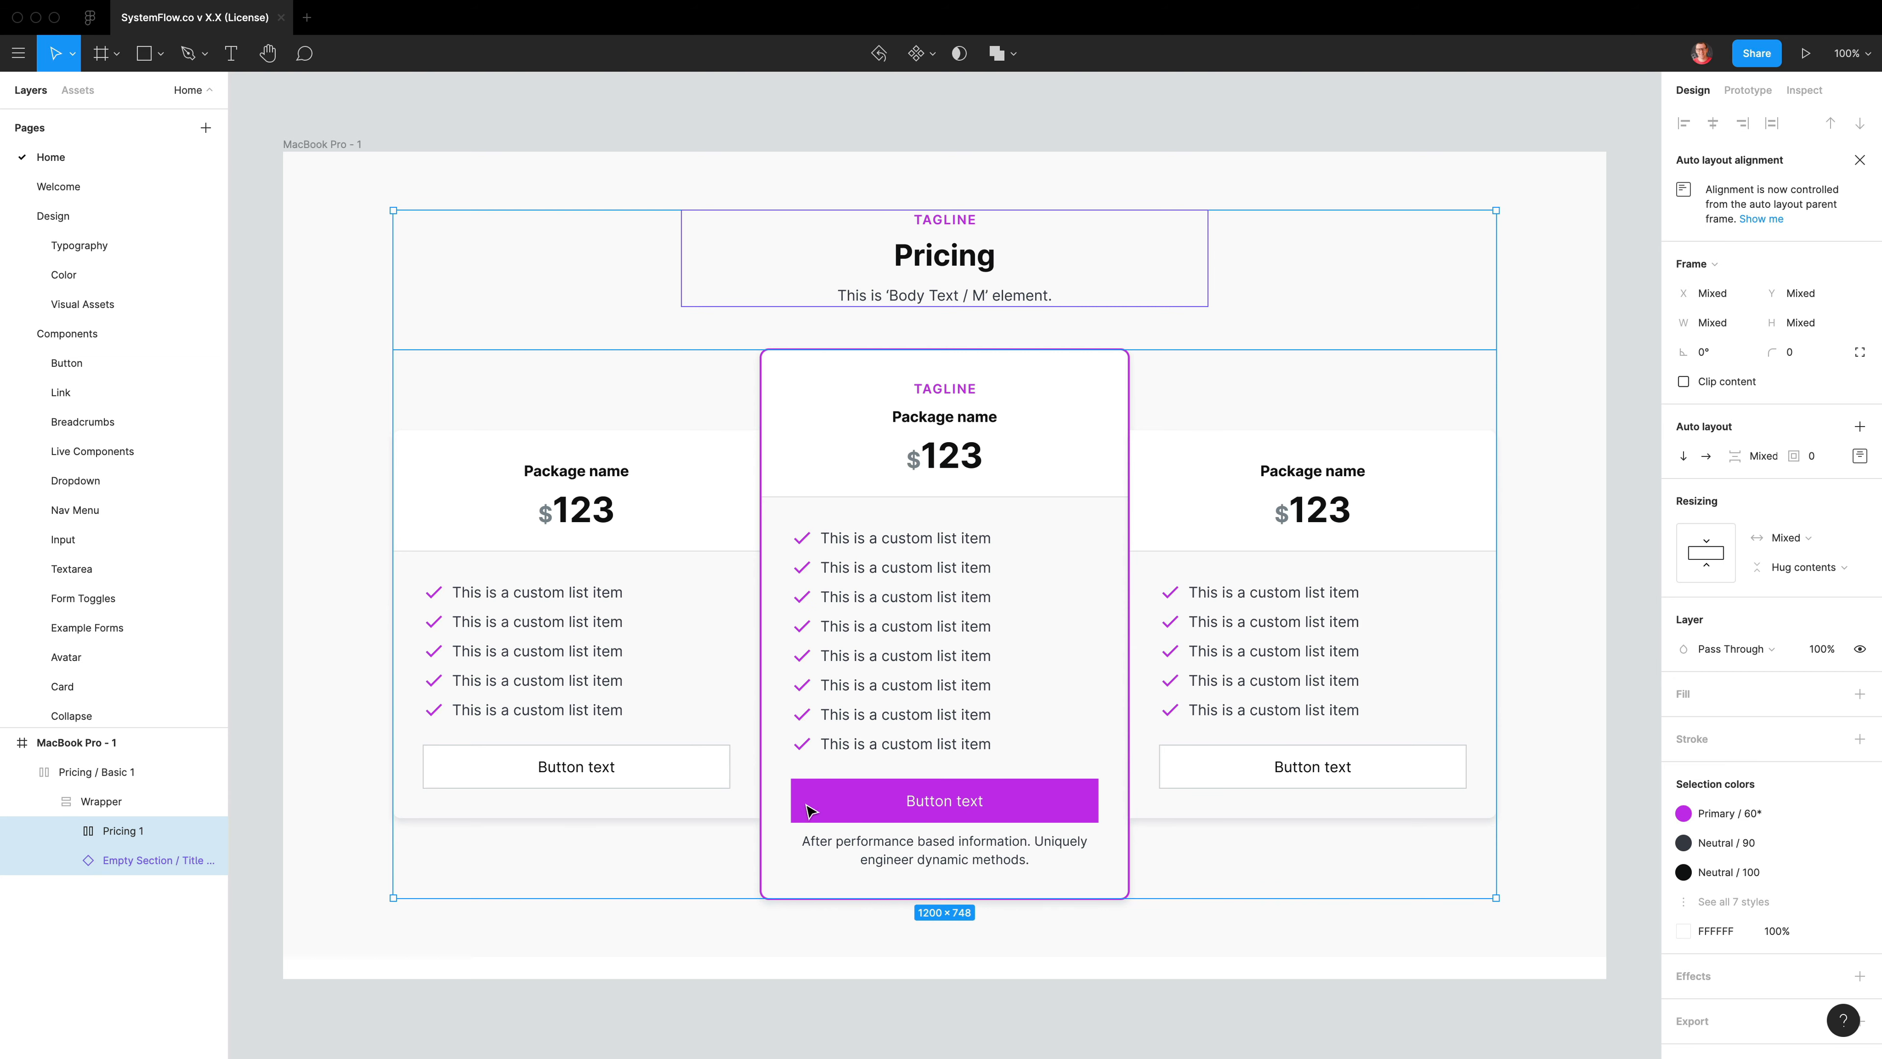
pyautogui.rightClick(833, 803)
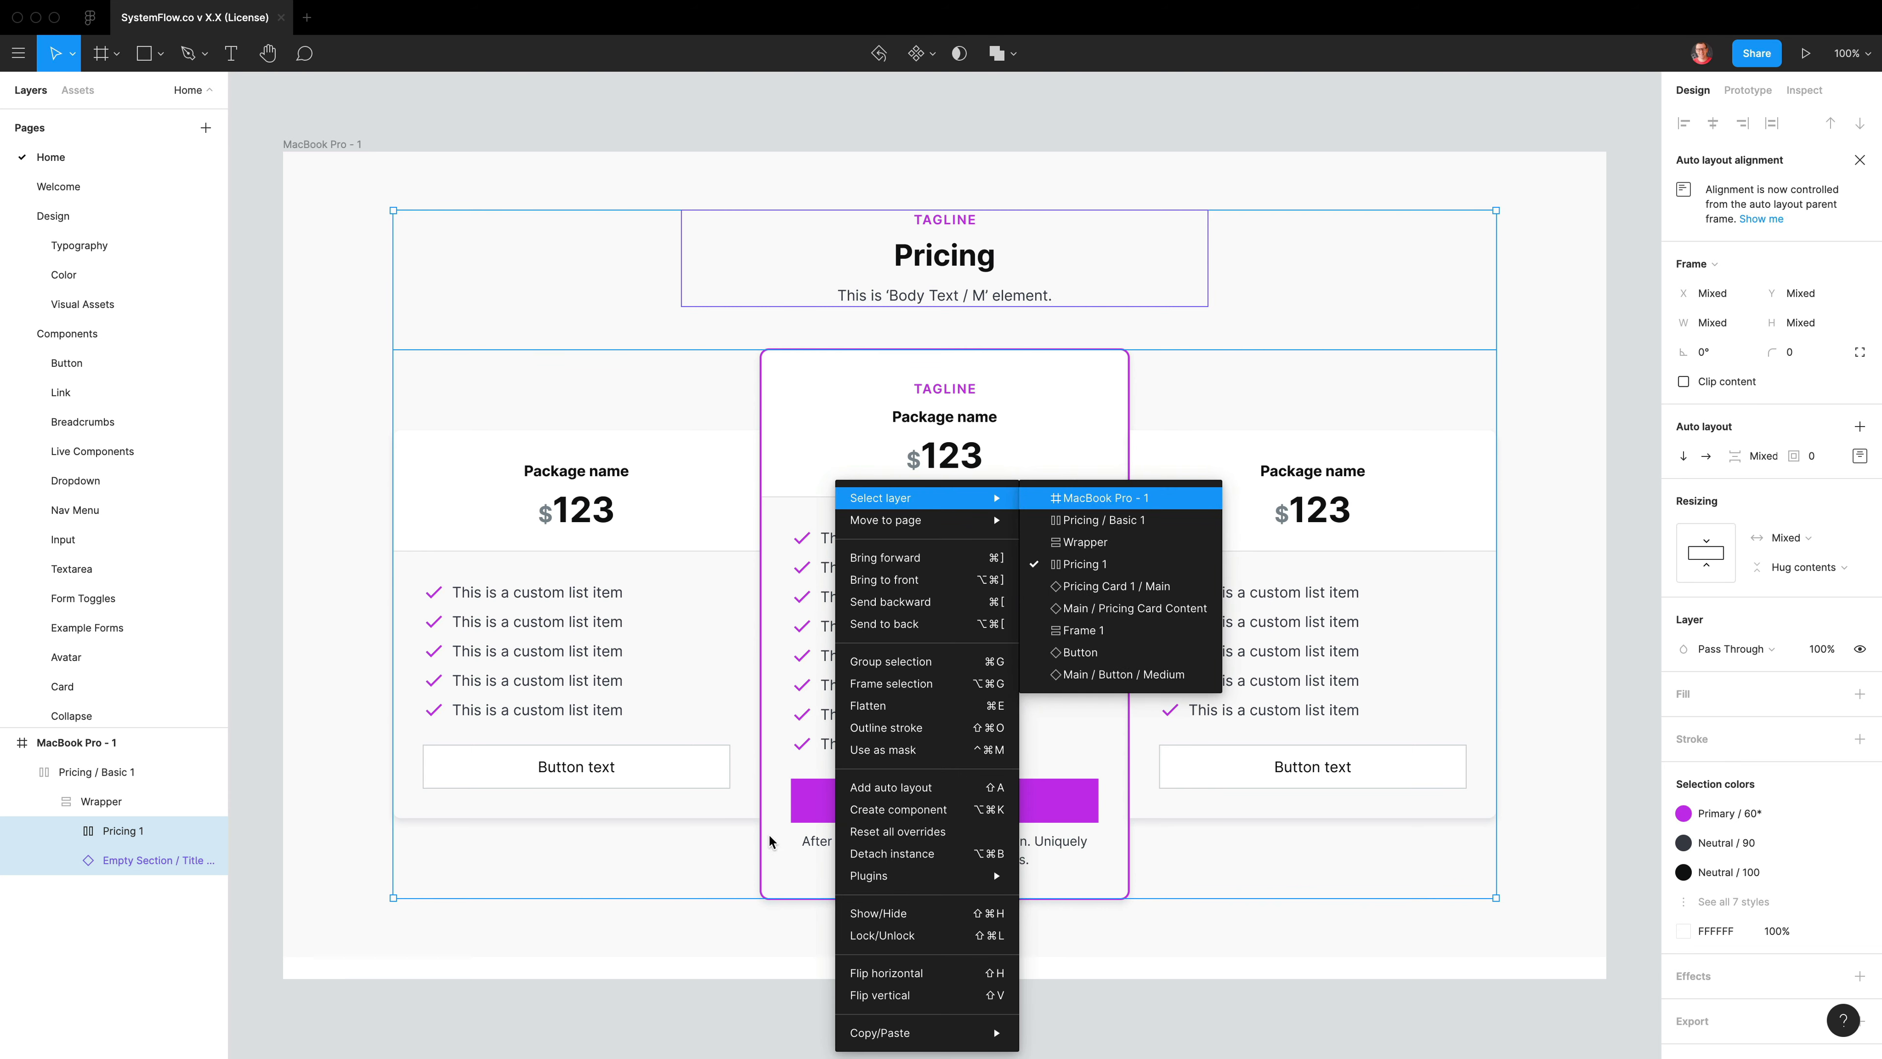
pyautogui.click(896, 855)
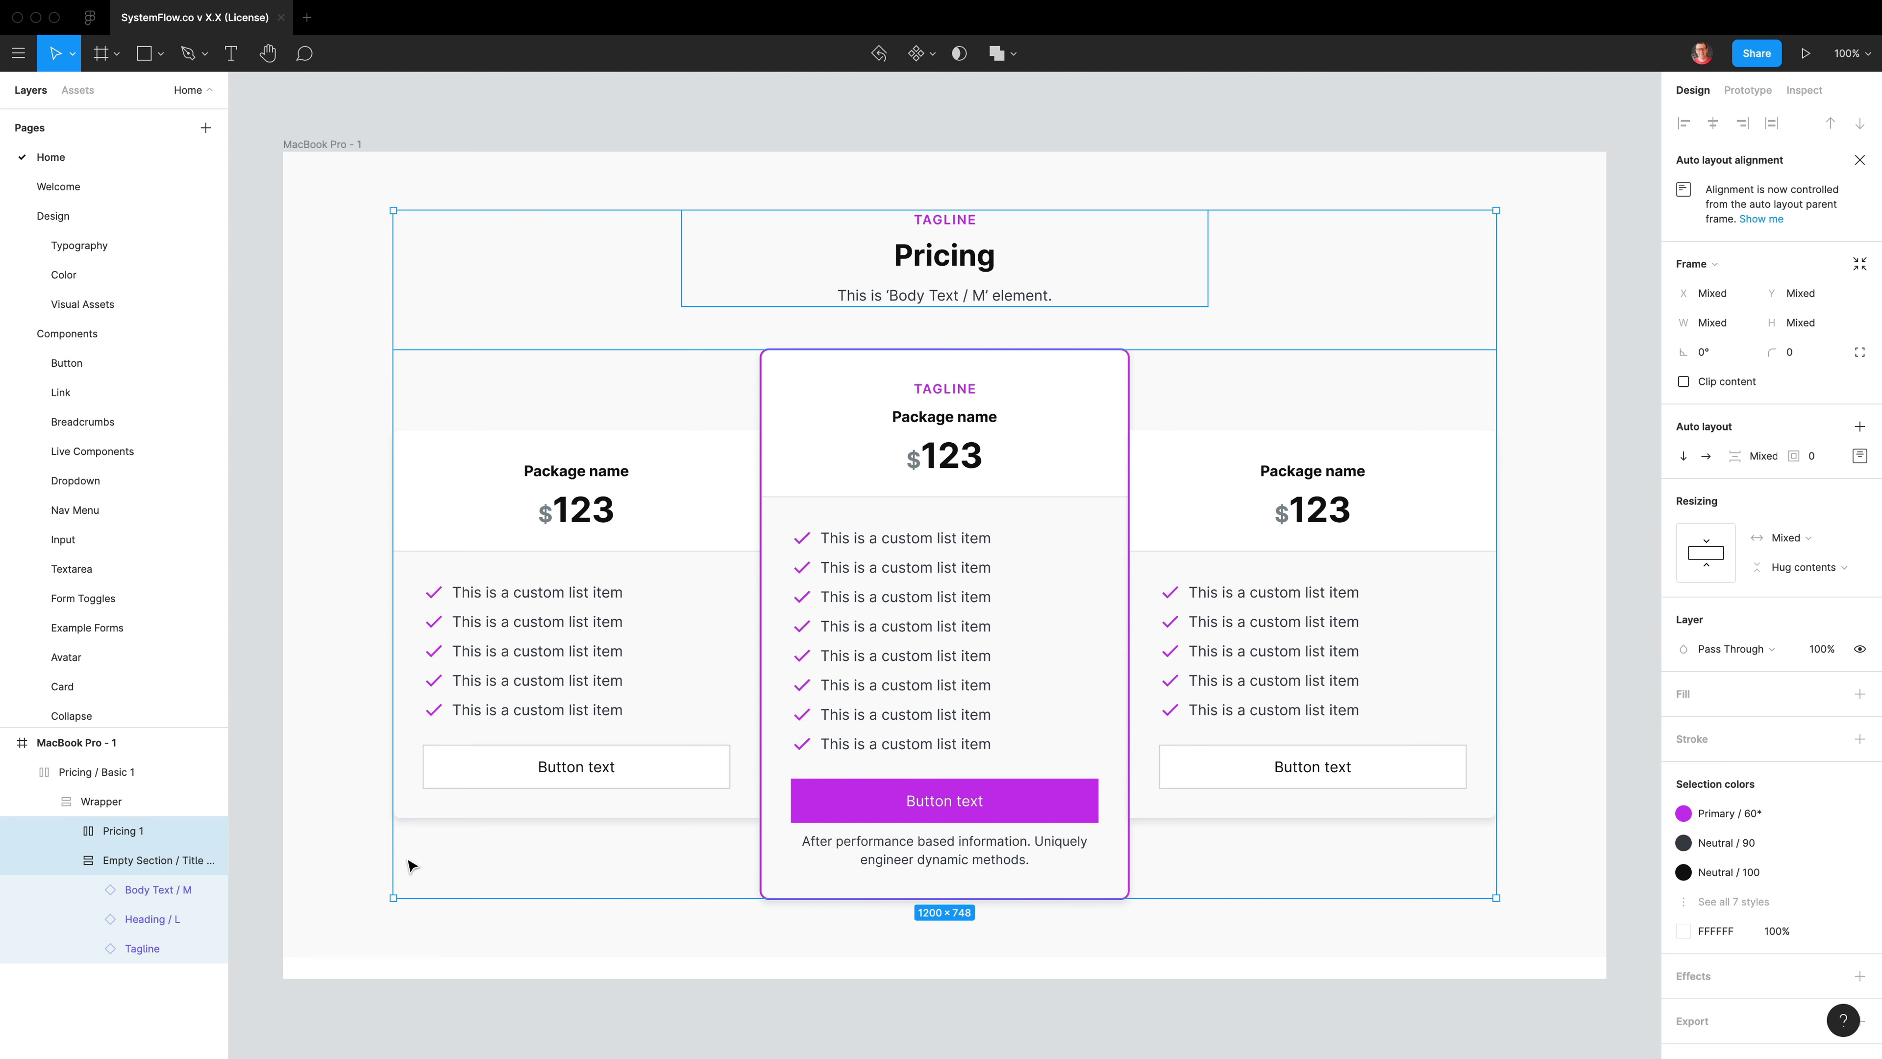
# Detach the three Pricing Card 1 instances together with the Body Text / M, Heading / L and Tagline instances
pyautogui.press('Return')
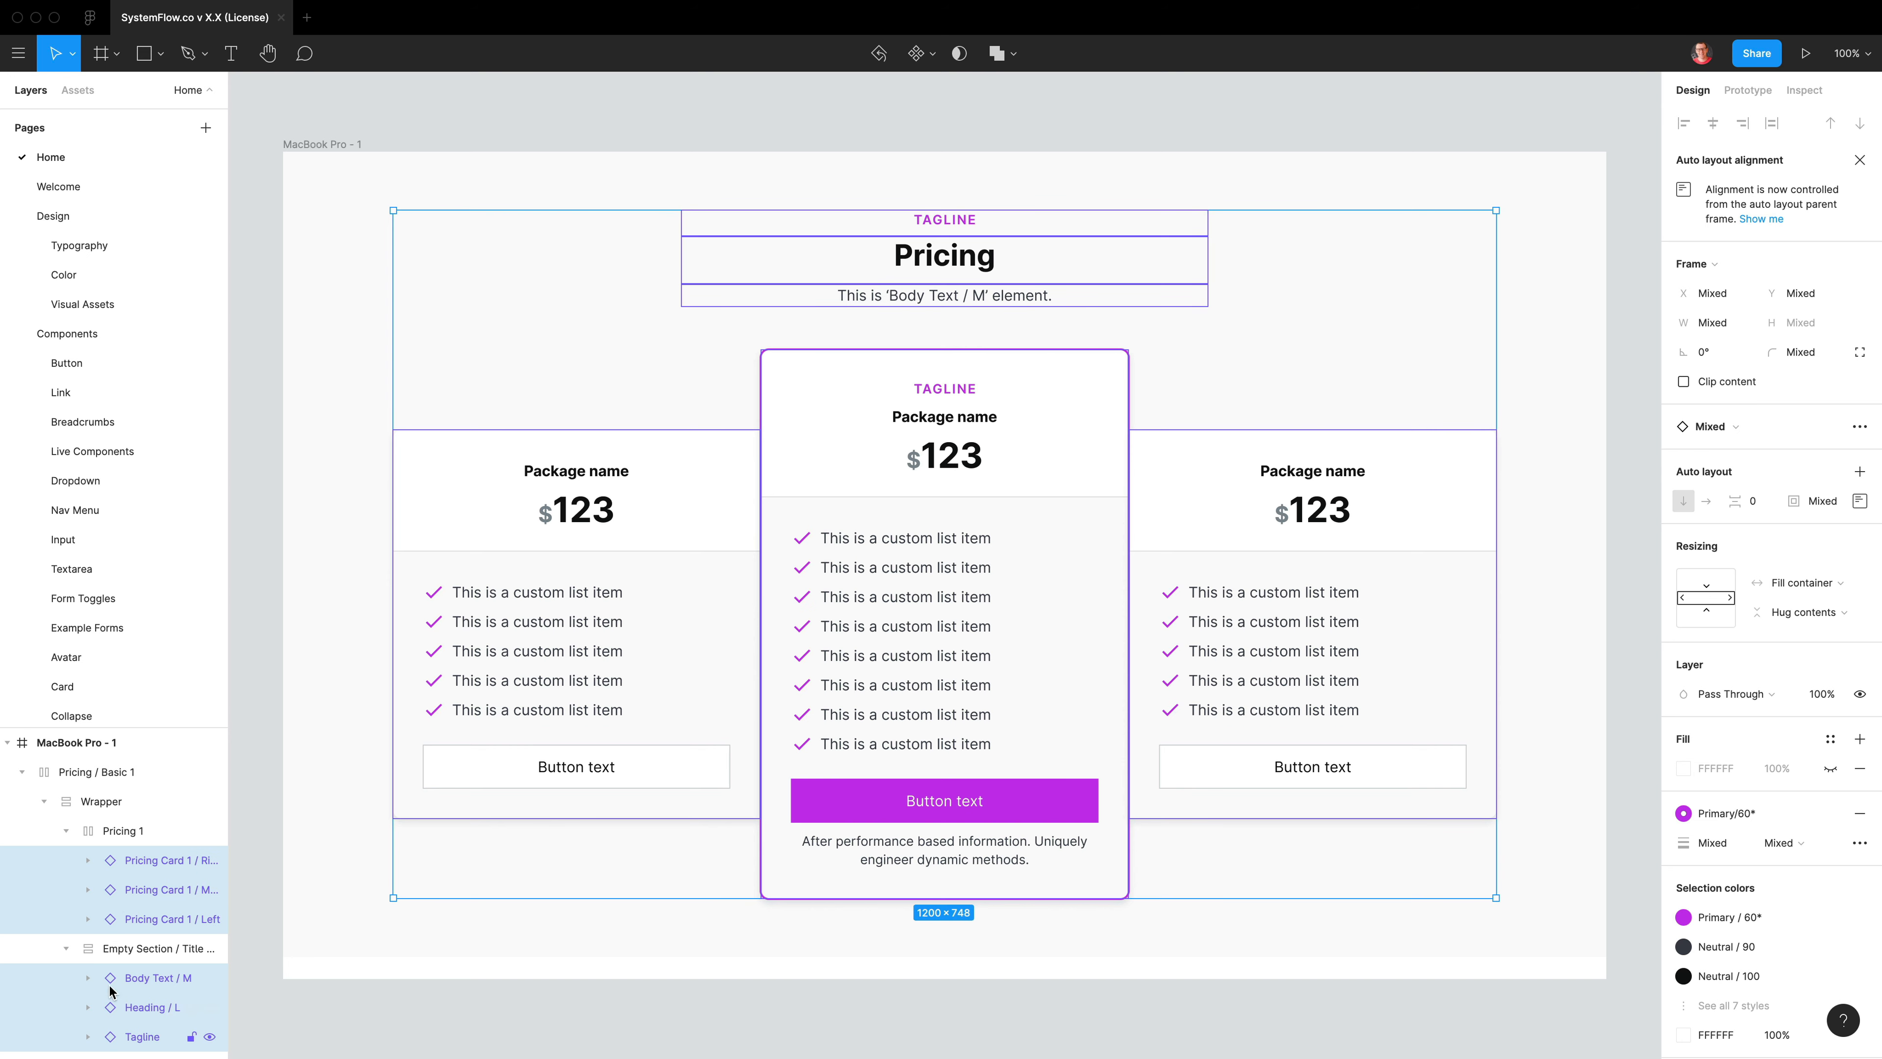
pyautogui.rightClick(856, 477)
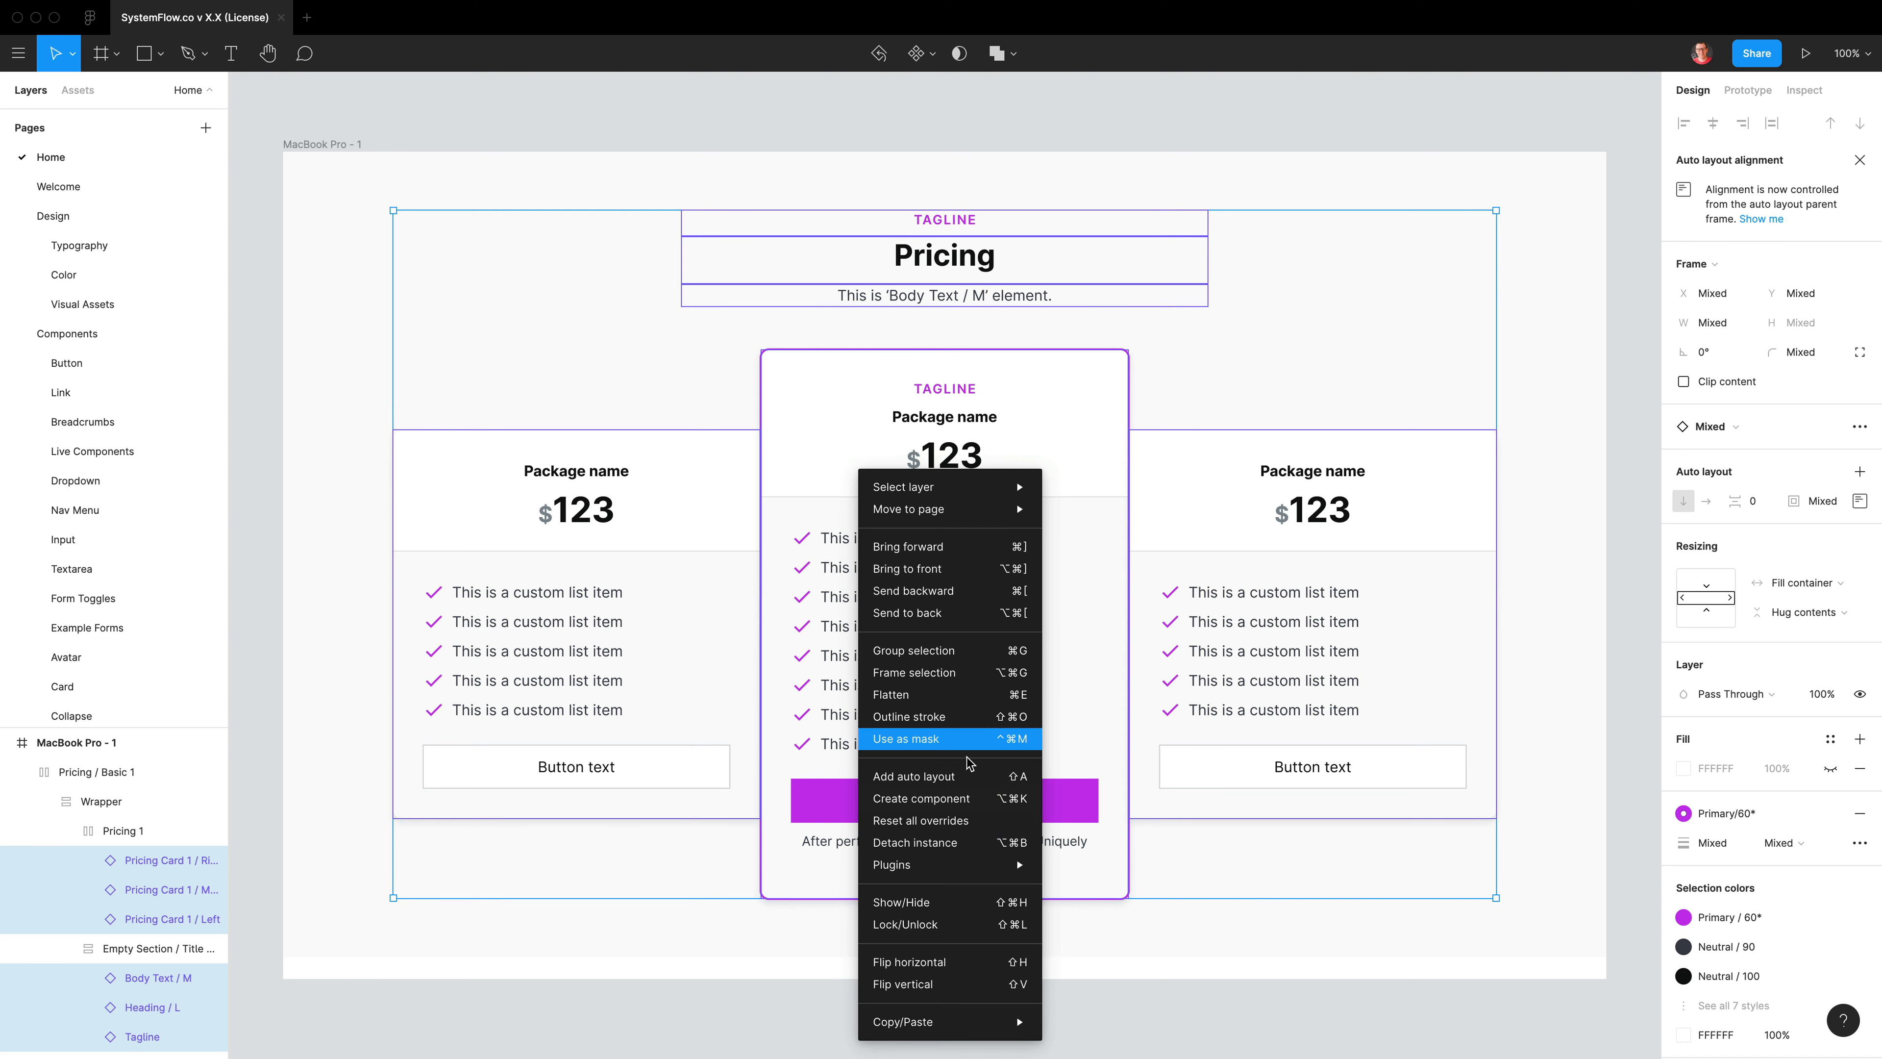
pyautogui.click(968, 844)
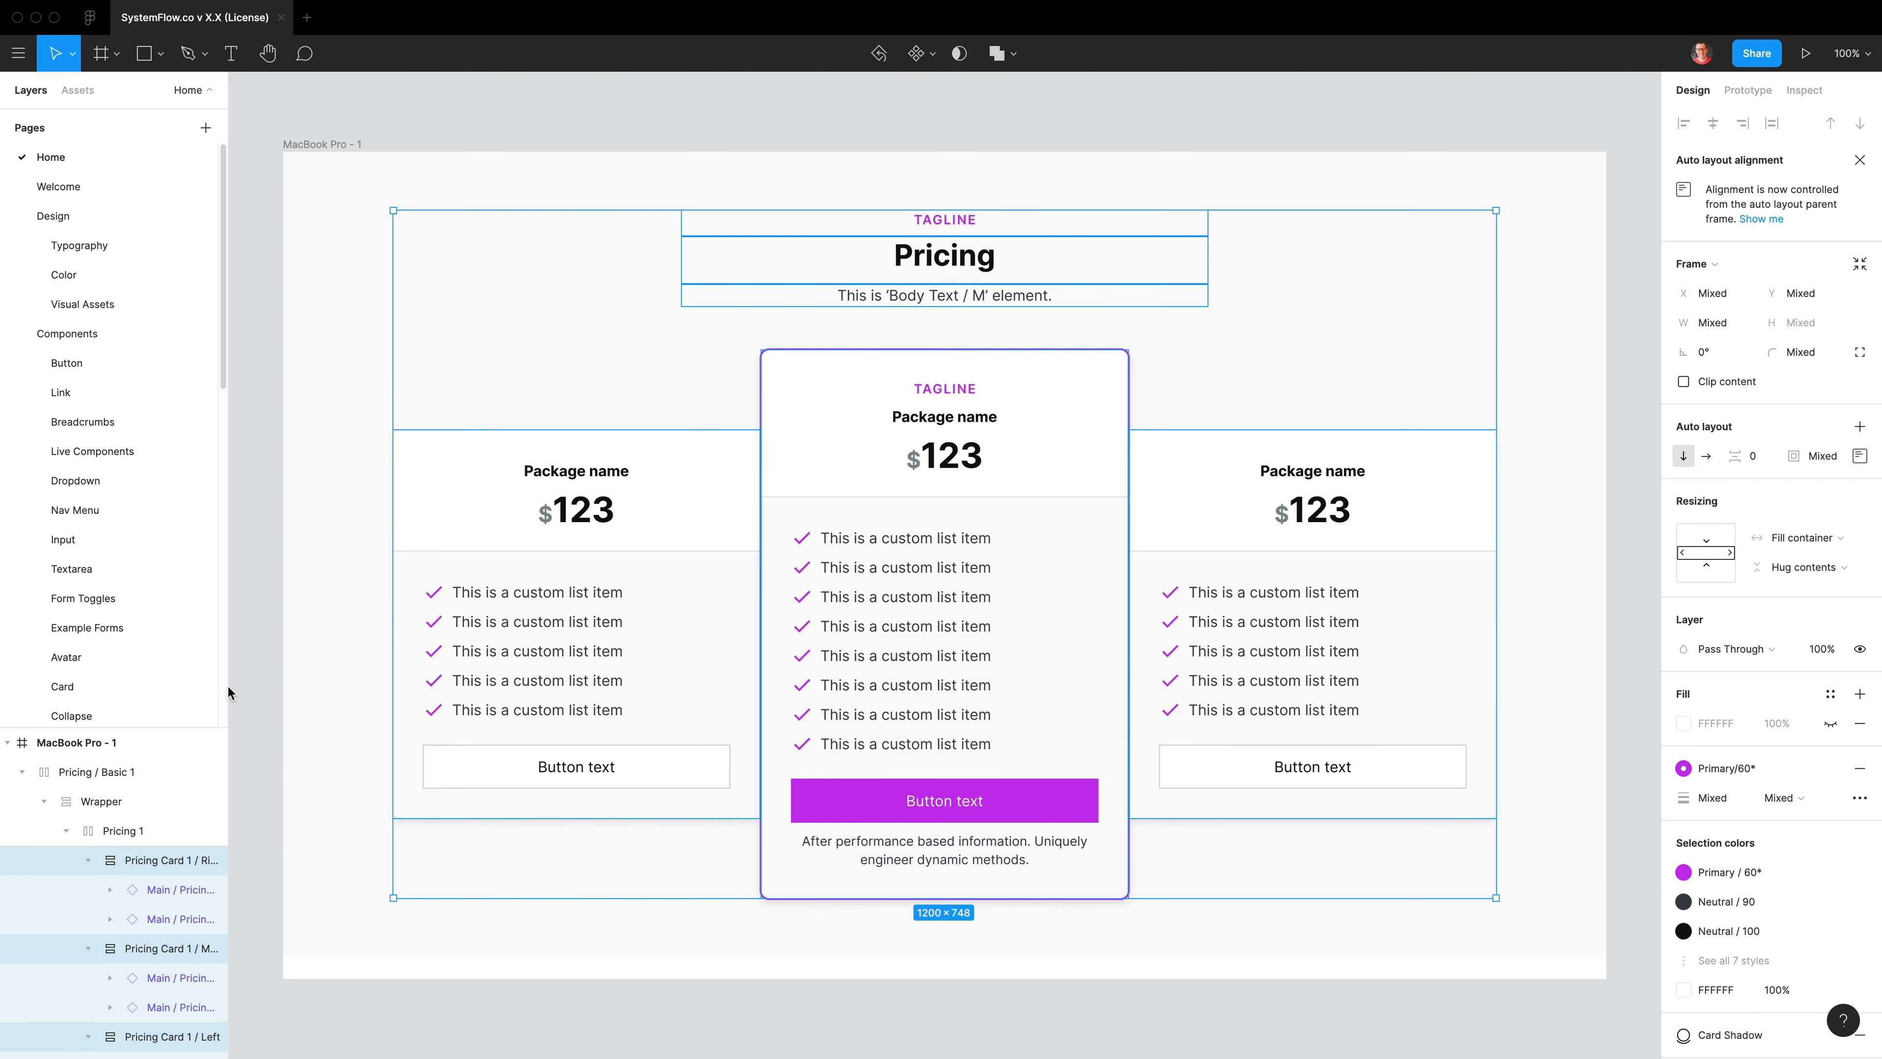
# Widen the layers list to show full layer names and review the instances nested in the detached pricing cards and title section
pyautogui.moveTo(248, 692); pyautogui.dragTo(377, 694)
pyautogui.scroll(-5, 316, 752)
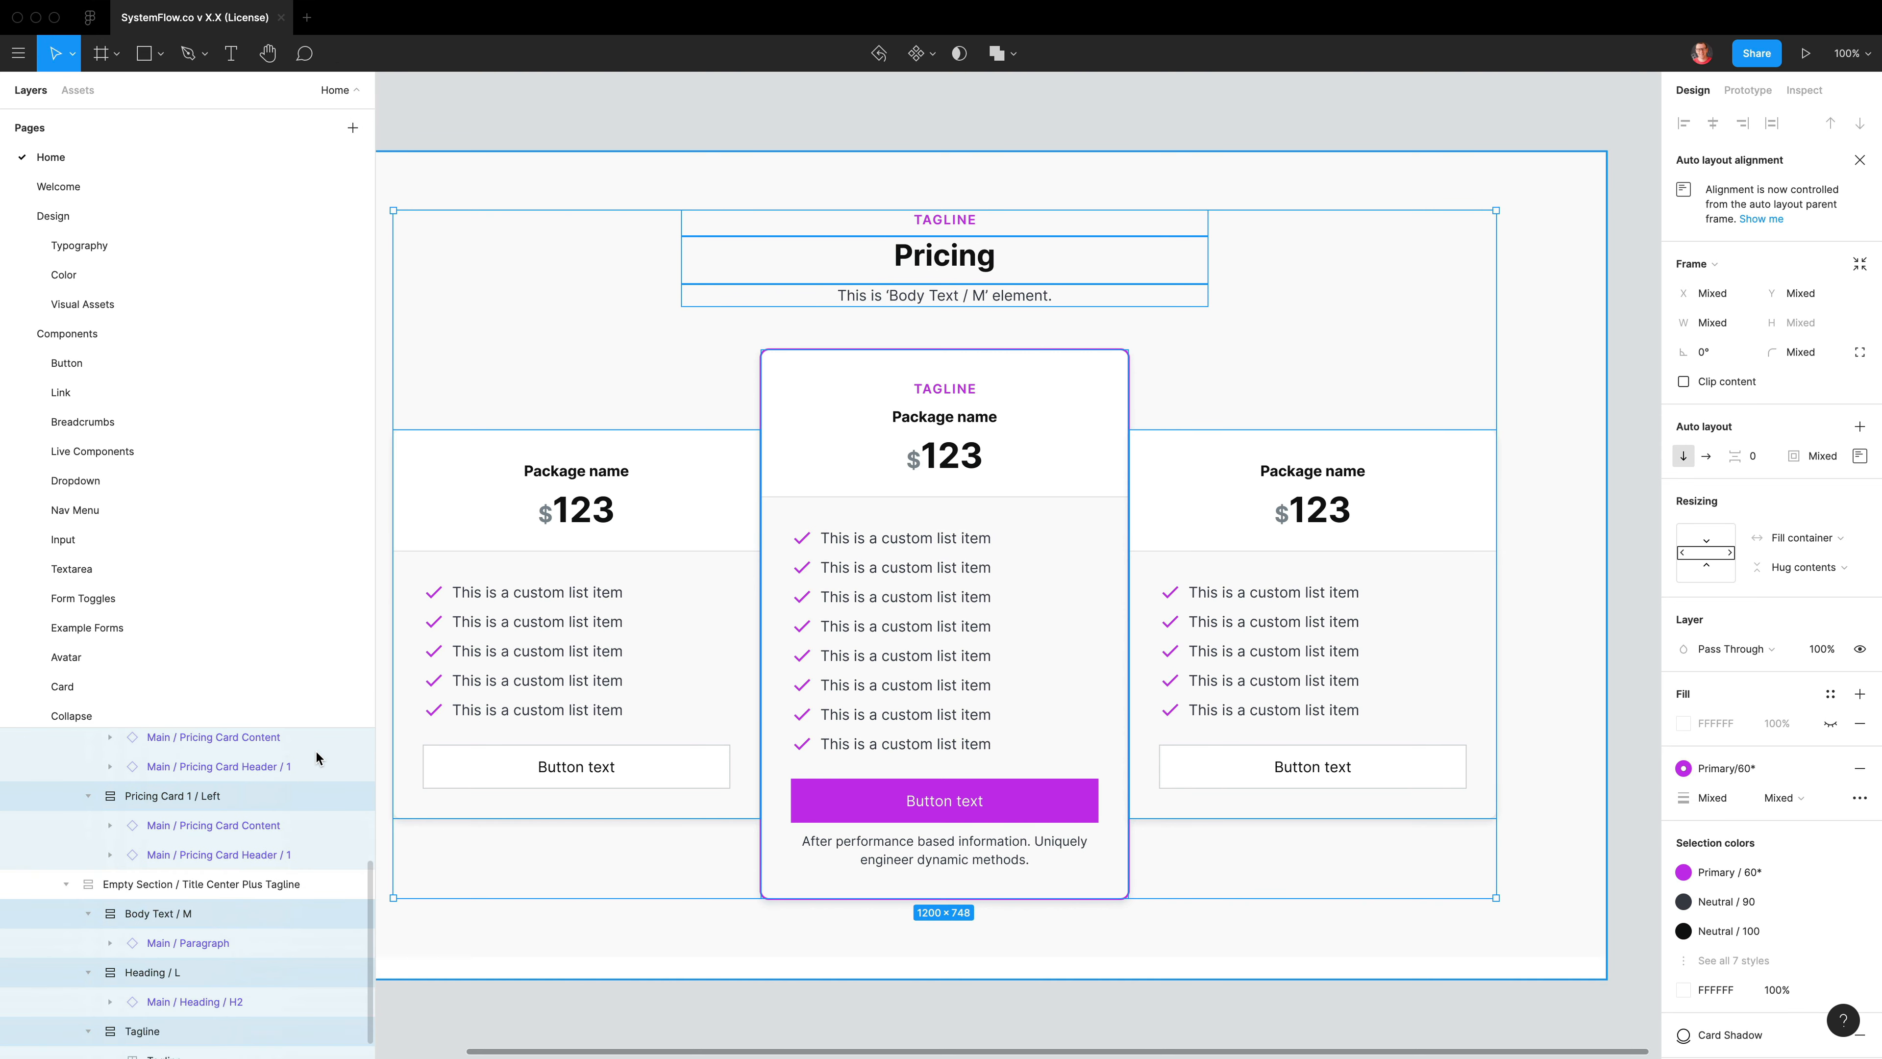
pyautogui.scroll(3, 311, 831)
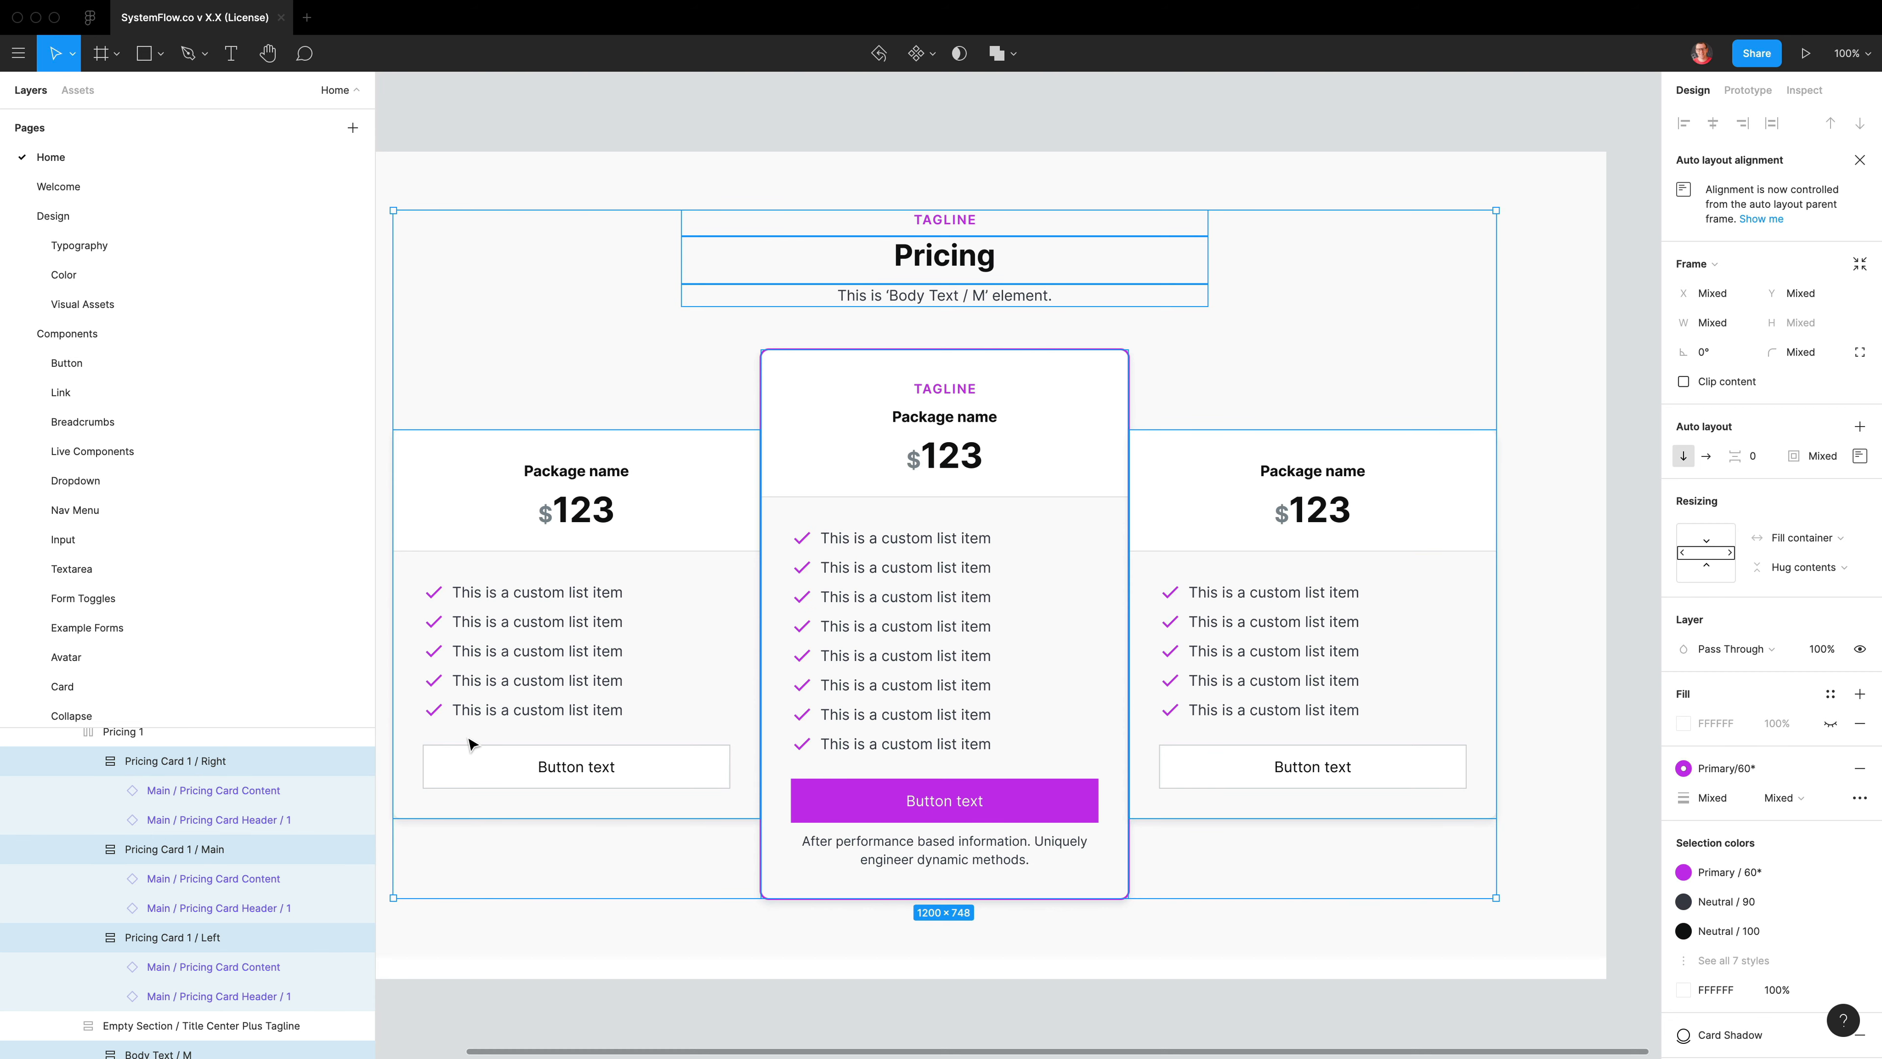
pyautogui.hscroll(-2, 469, 744)
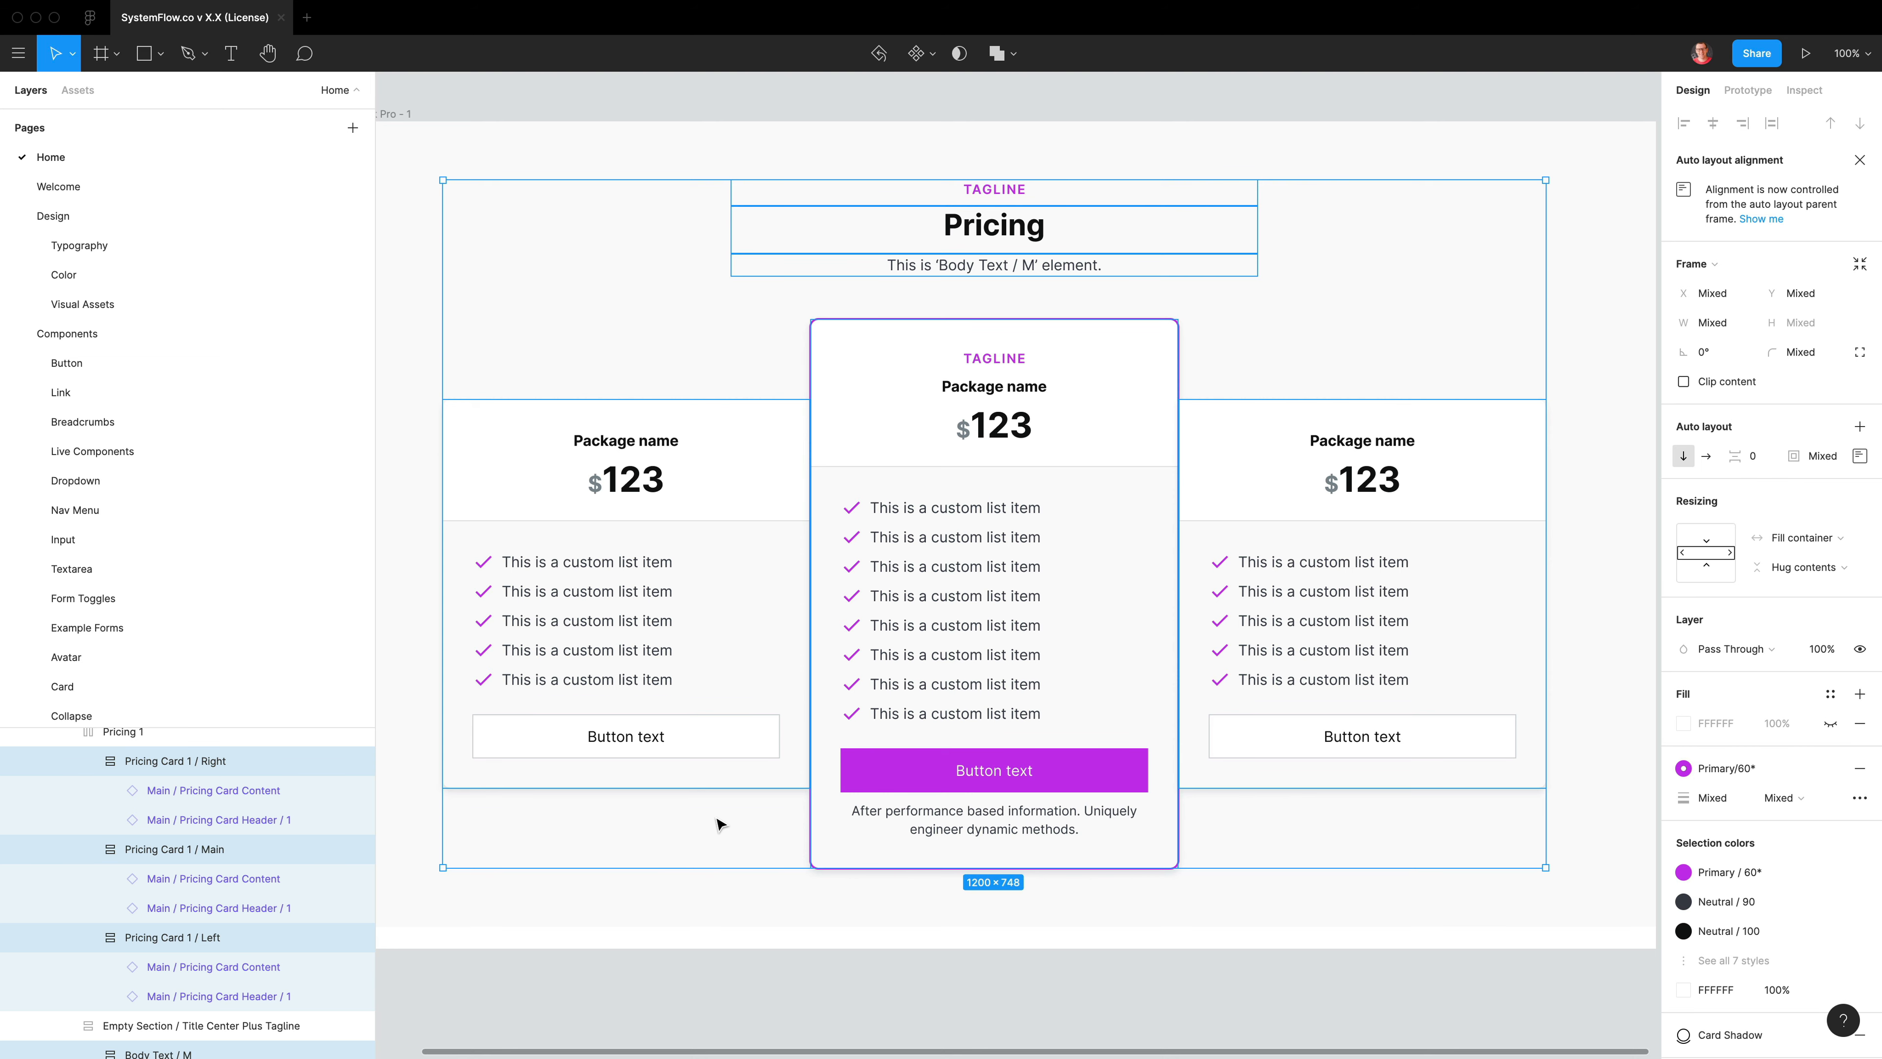
# Detach the nested Main instances inside the pricing cards and the title section all at once
pyautogui.press('Return')
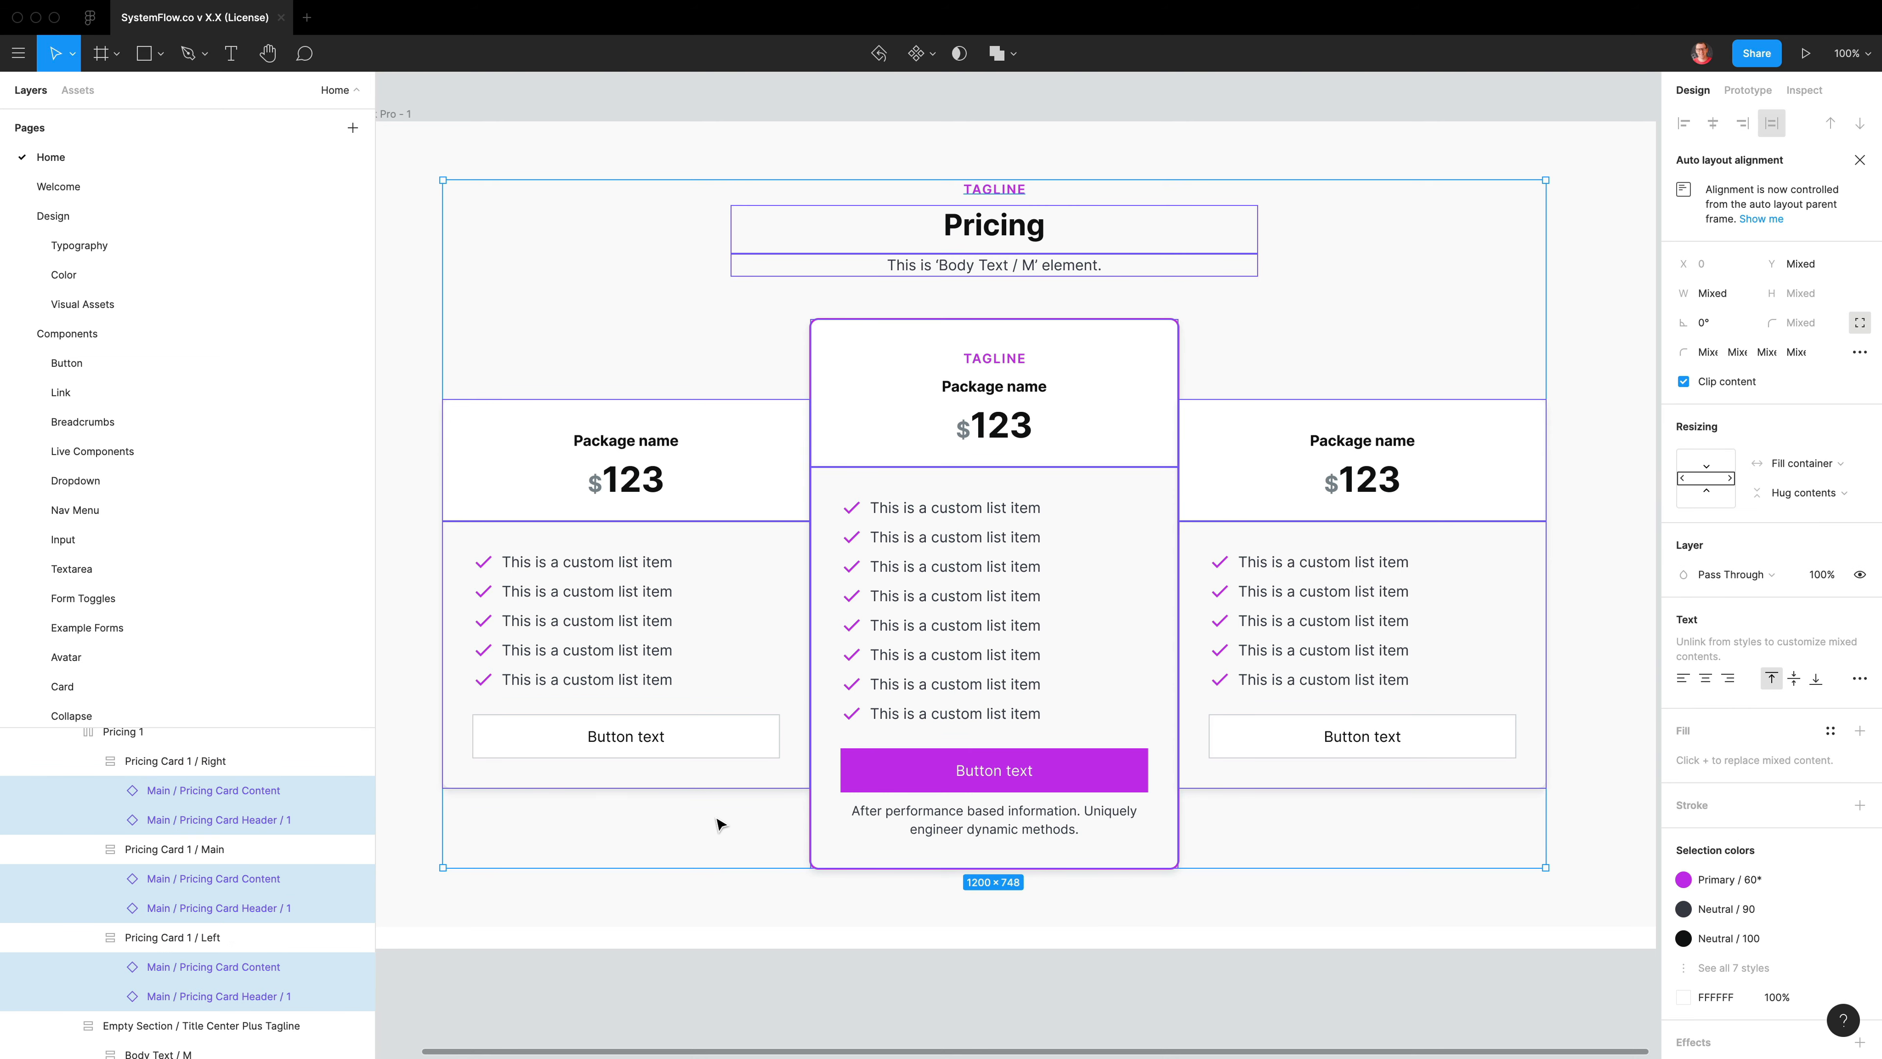
pyautogui.rightClick(953, 572)
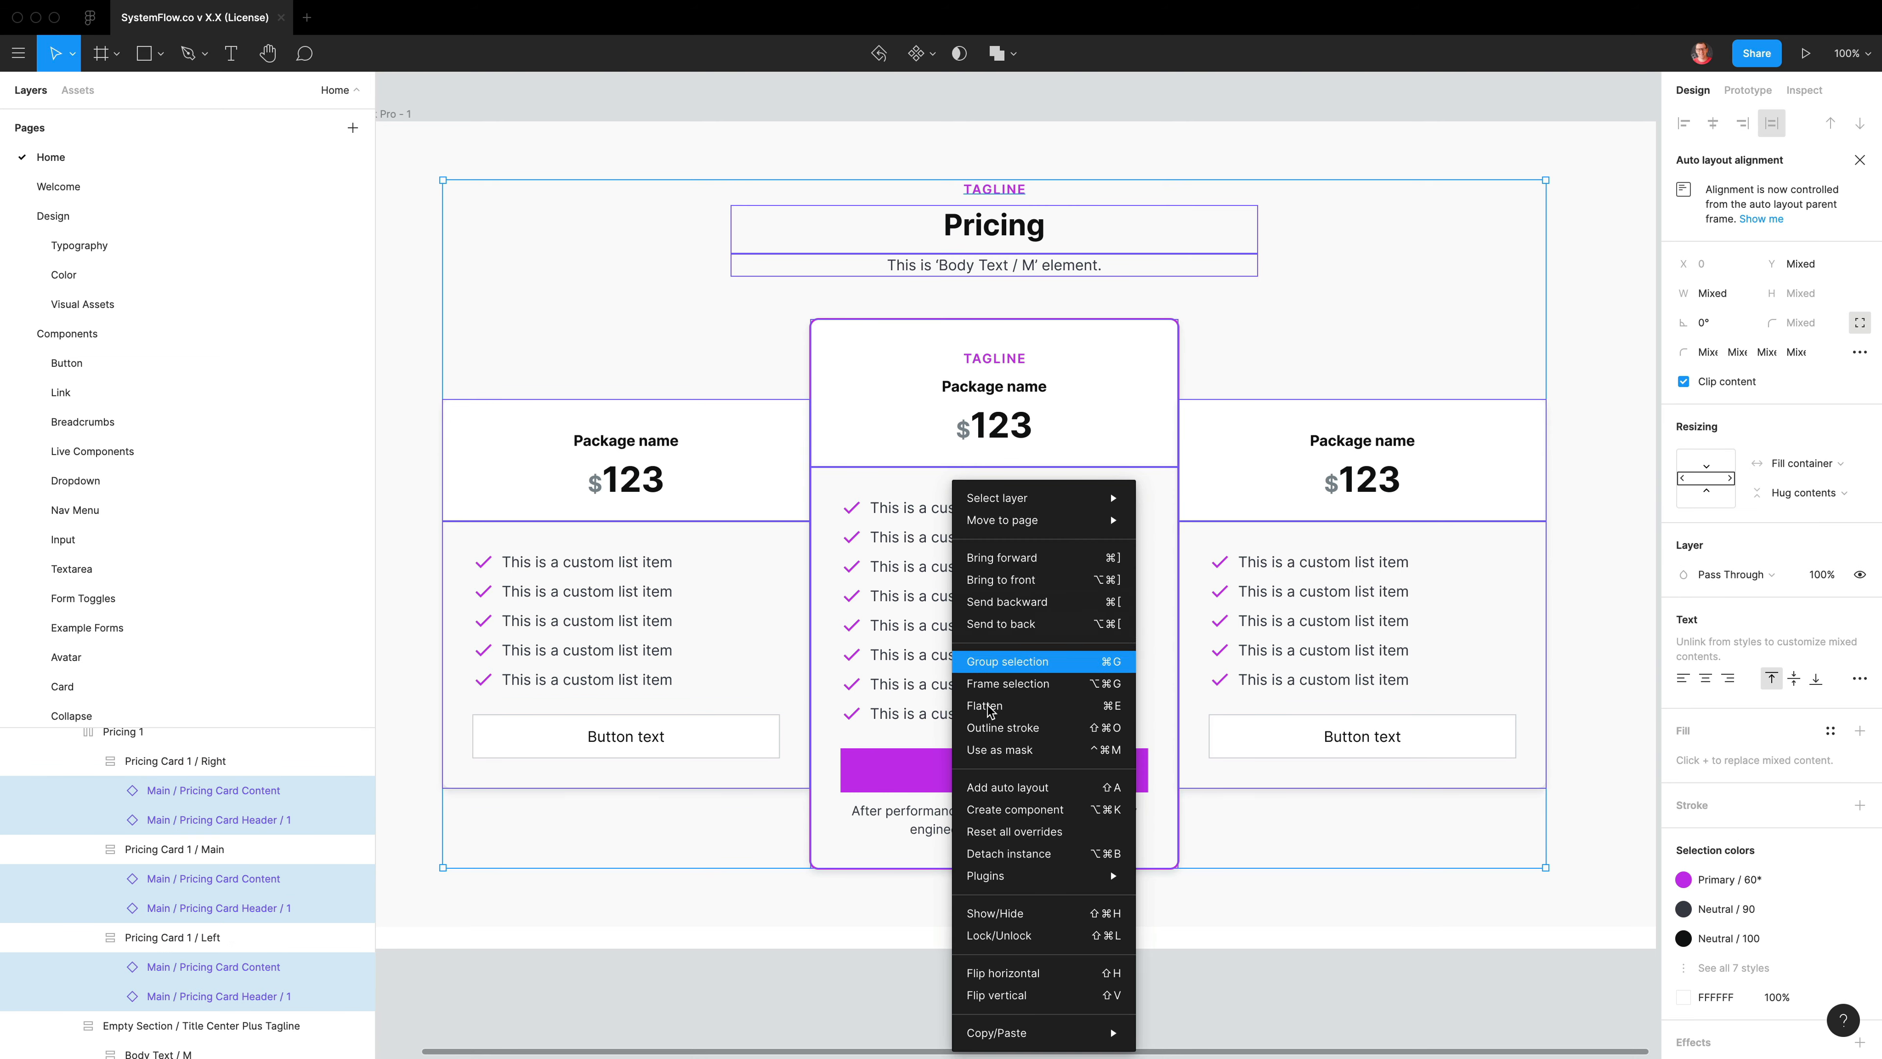
pyautogui.click(1037, 855)
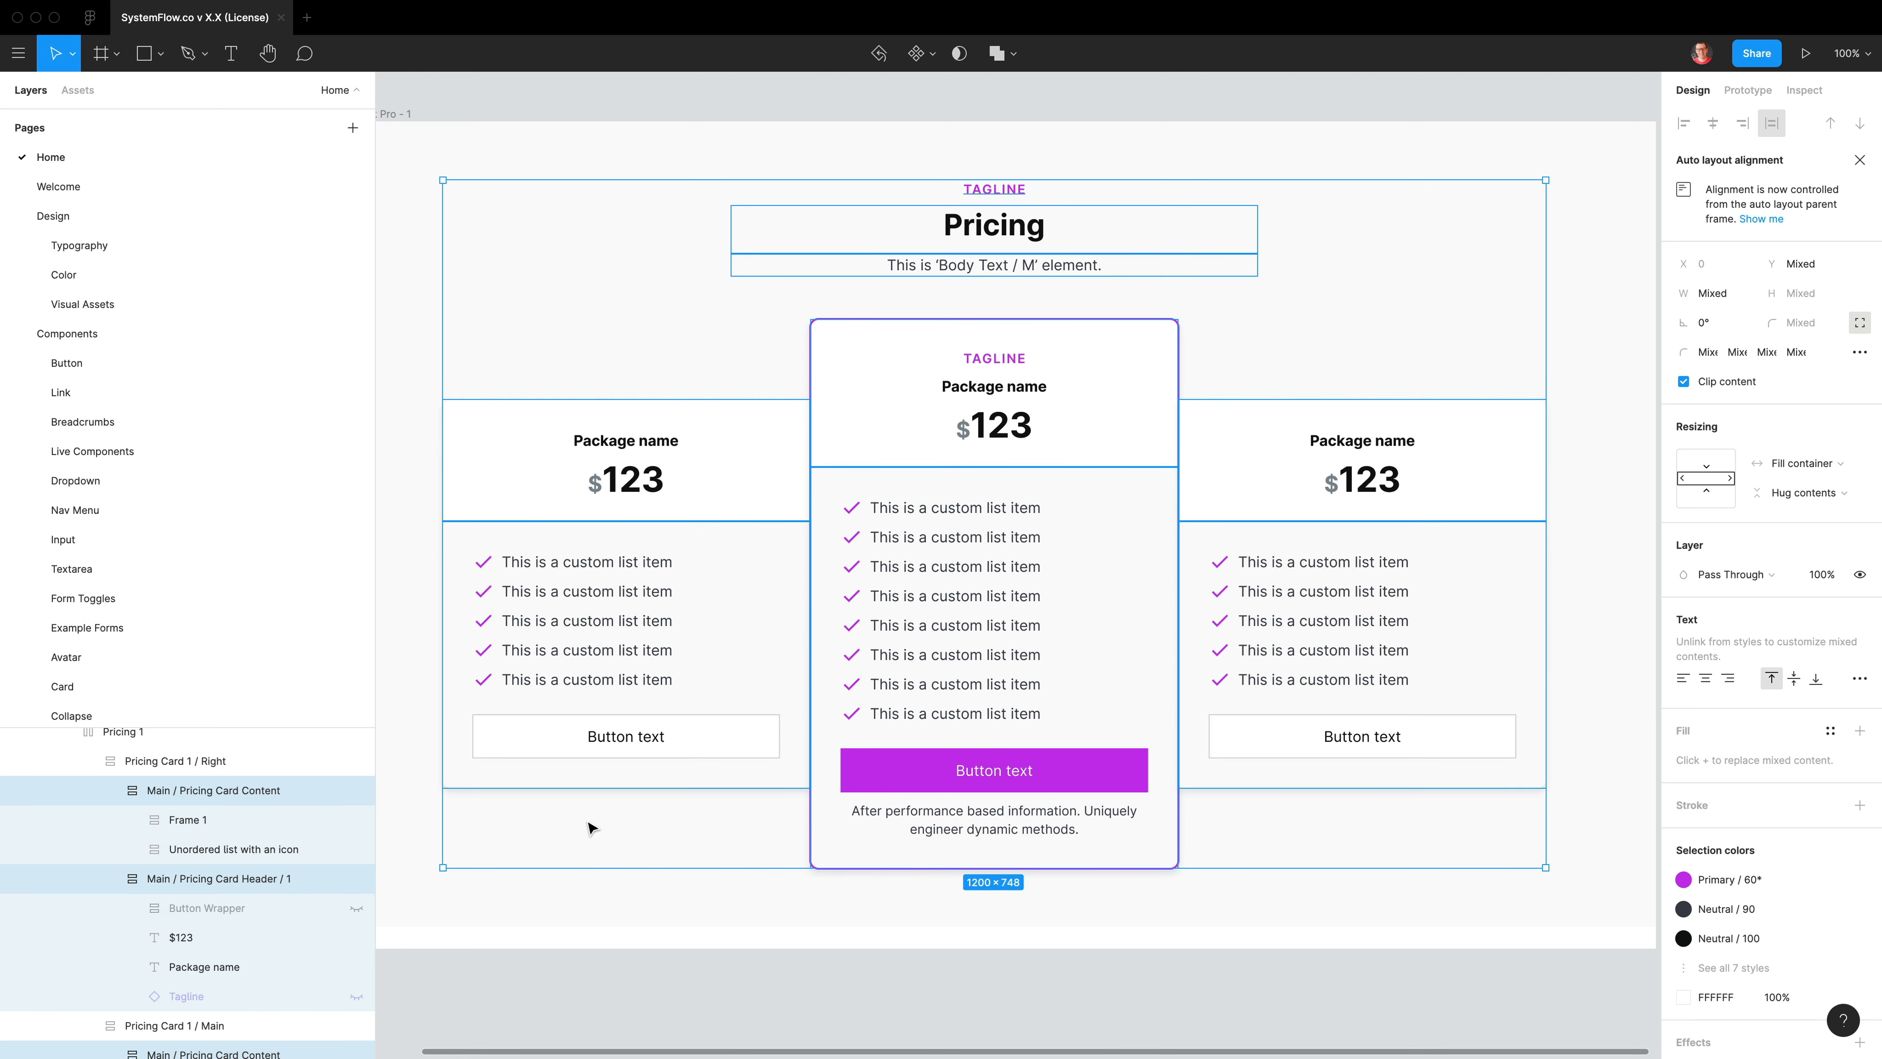
# Select the next level of layers inside the detached Main frames and detach the remaining Tagline instances
pyautogui.press('Return')
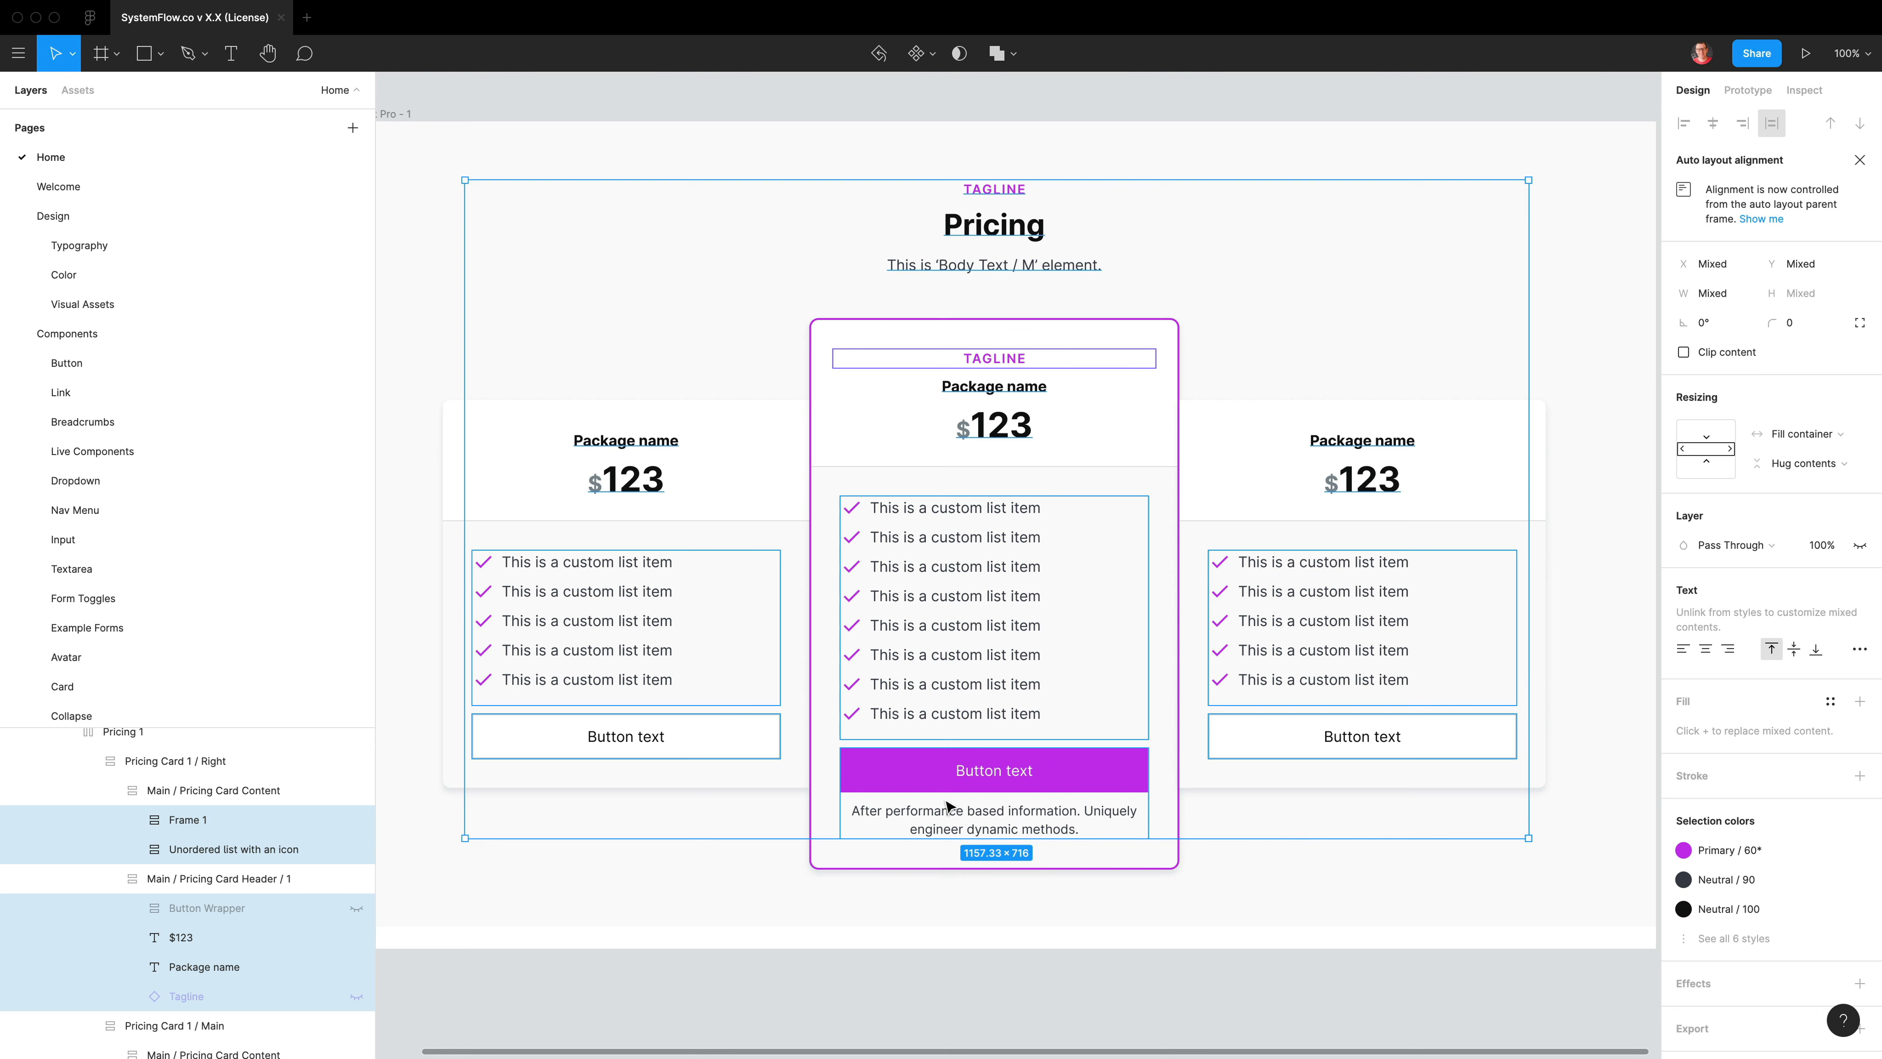
pyautogui.rightClick(964, 784)
pyautogui.click(1022, 853)
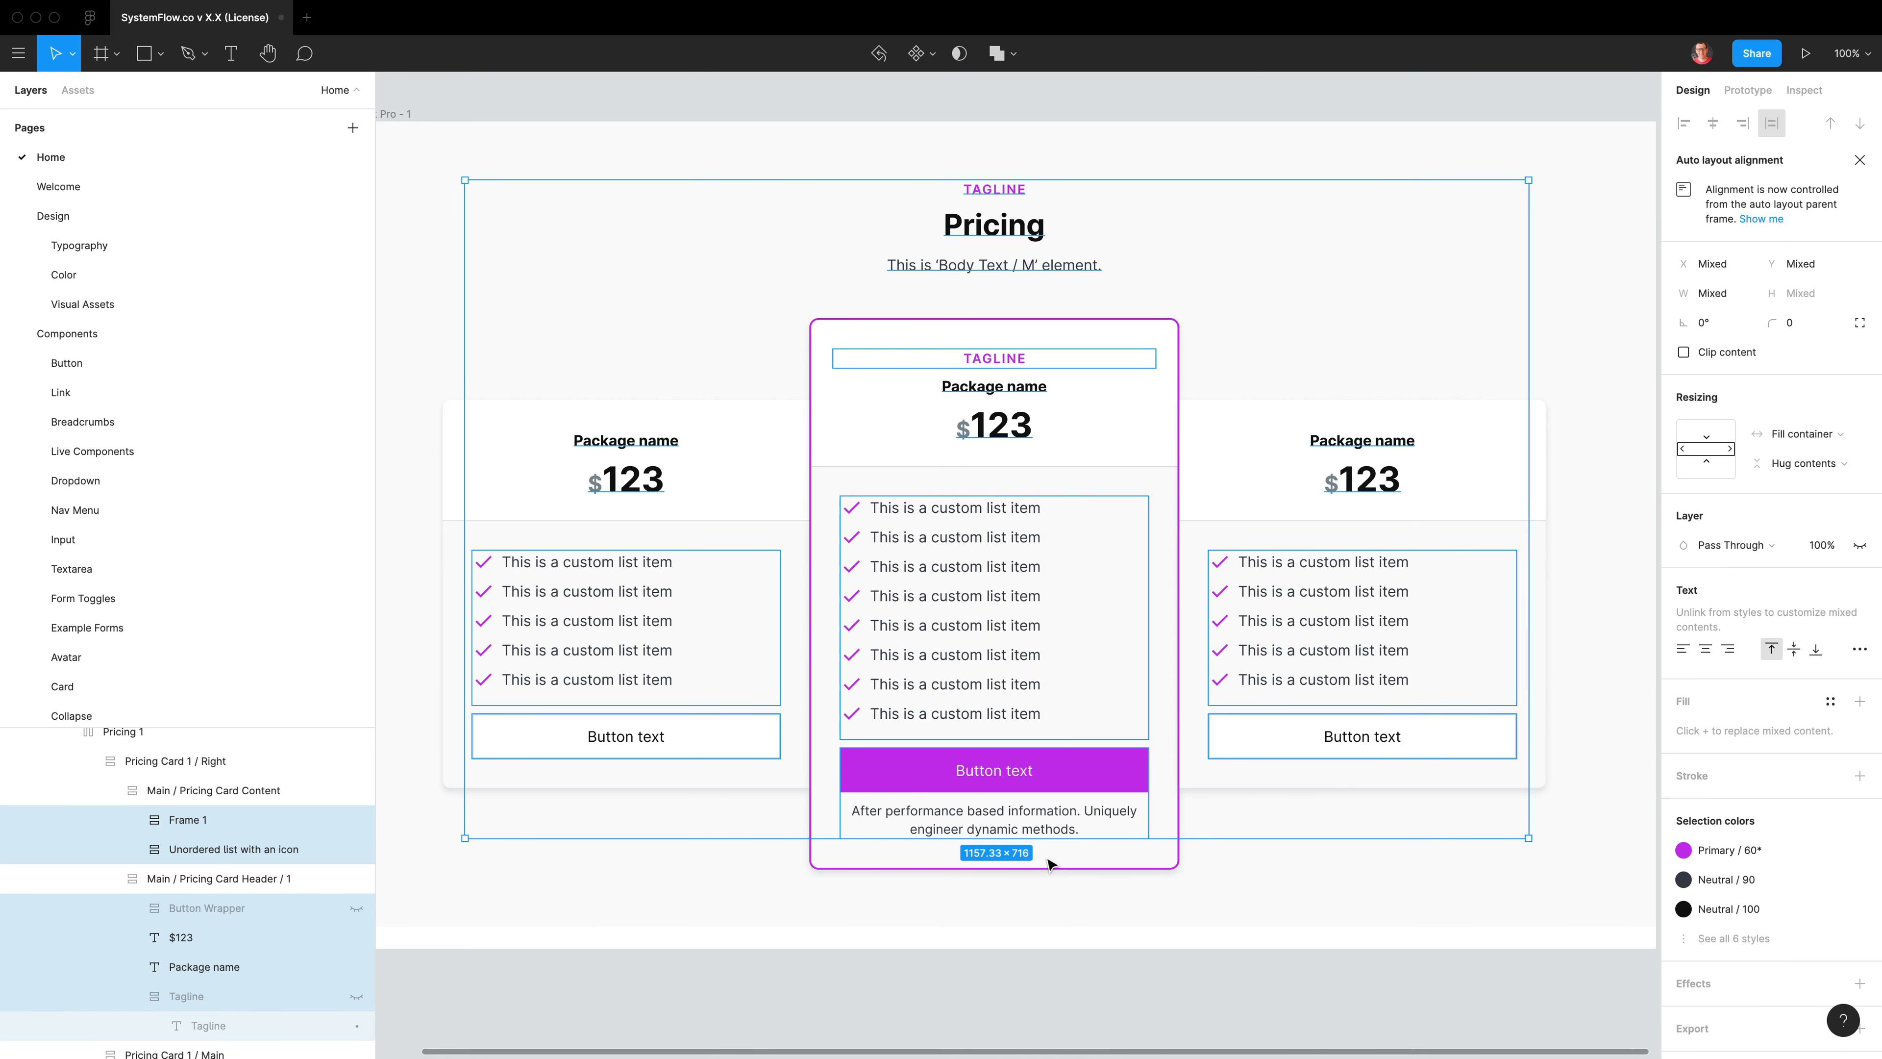
# Examine the fully detached layer structure of the pricing section, then clear the selection and check the design on the canvas
pyautogui.scroll(2, 259, 878)
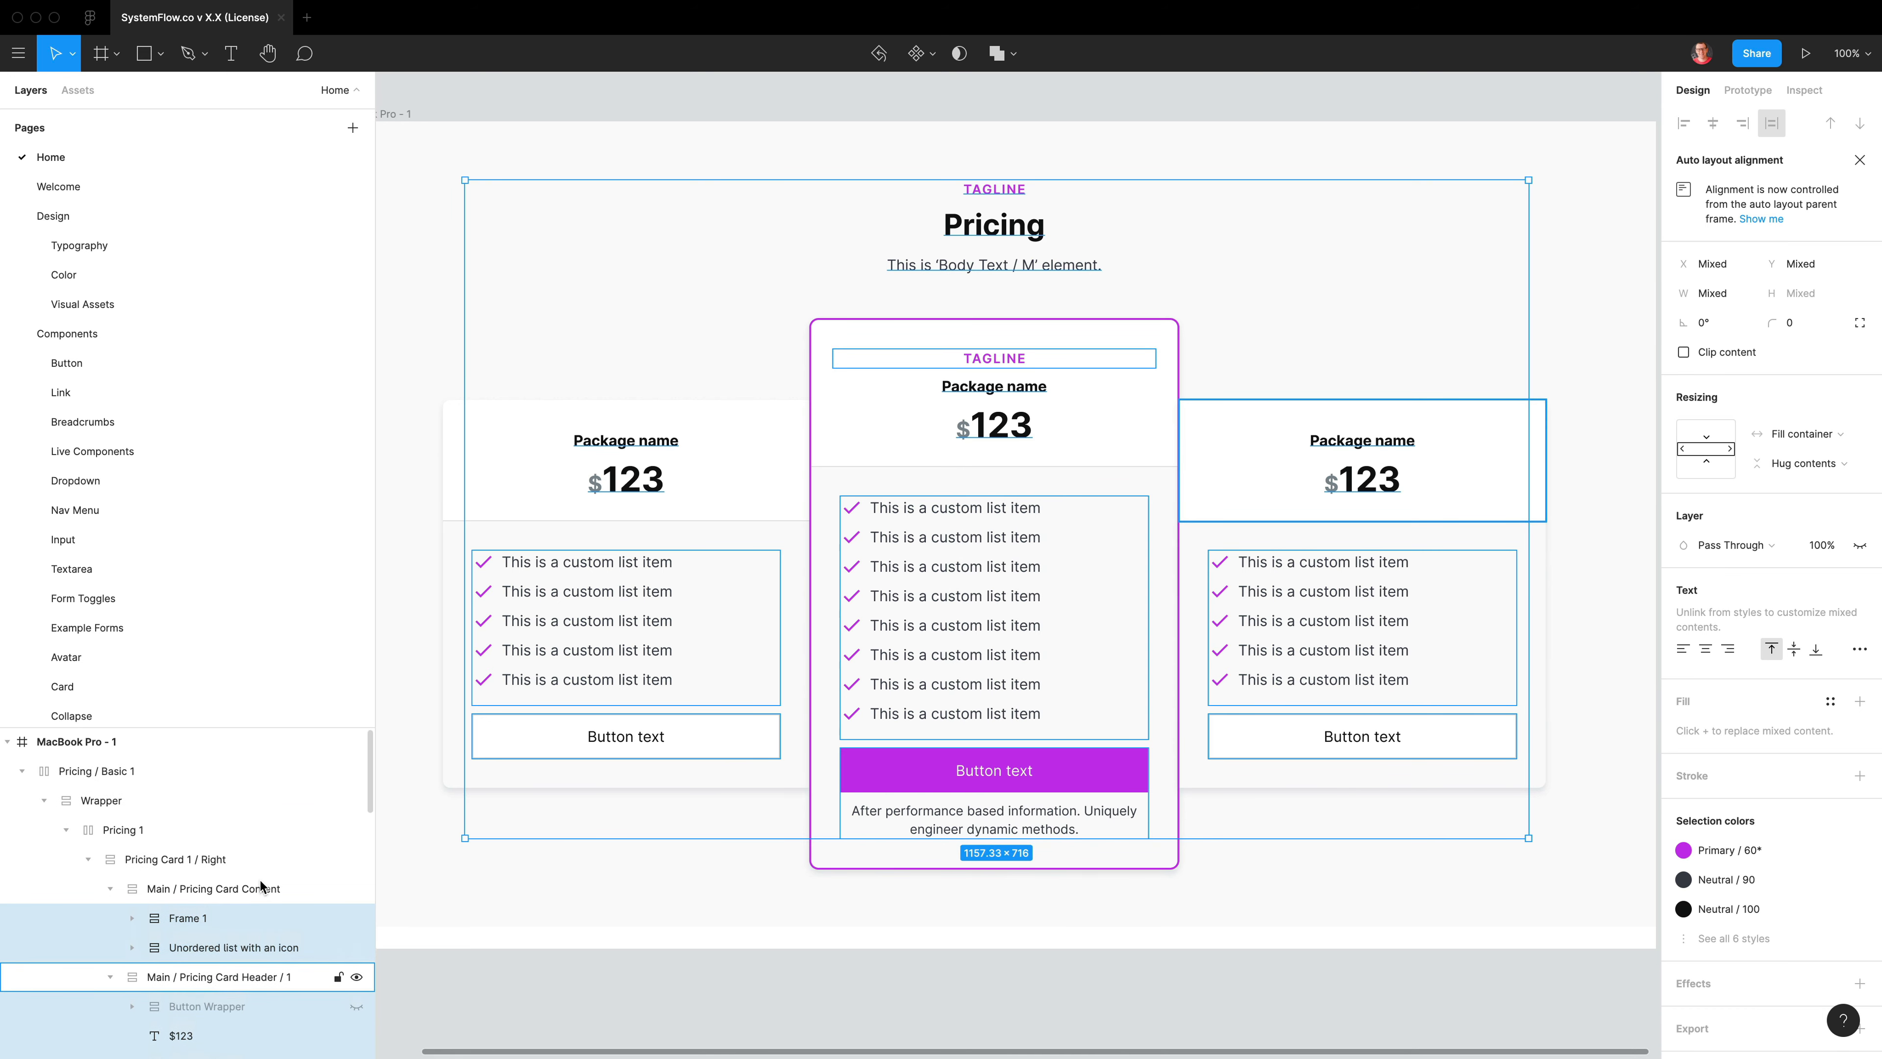
pyautogui.scroll(-5, 259, 878)
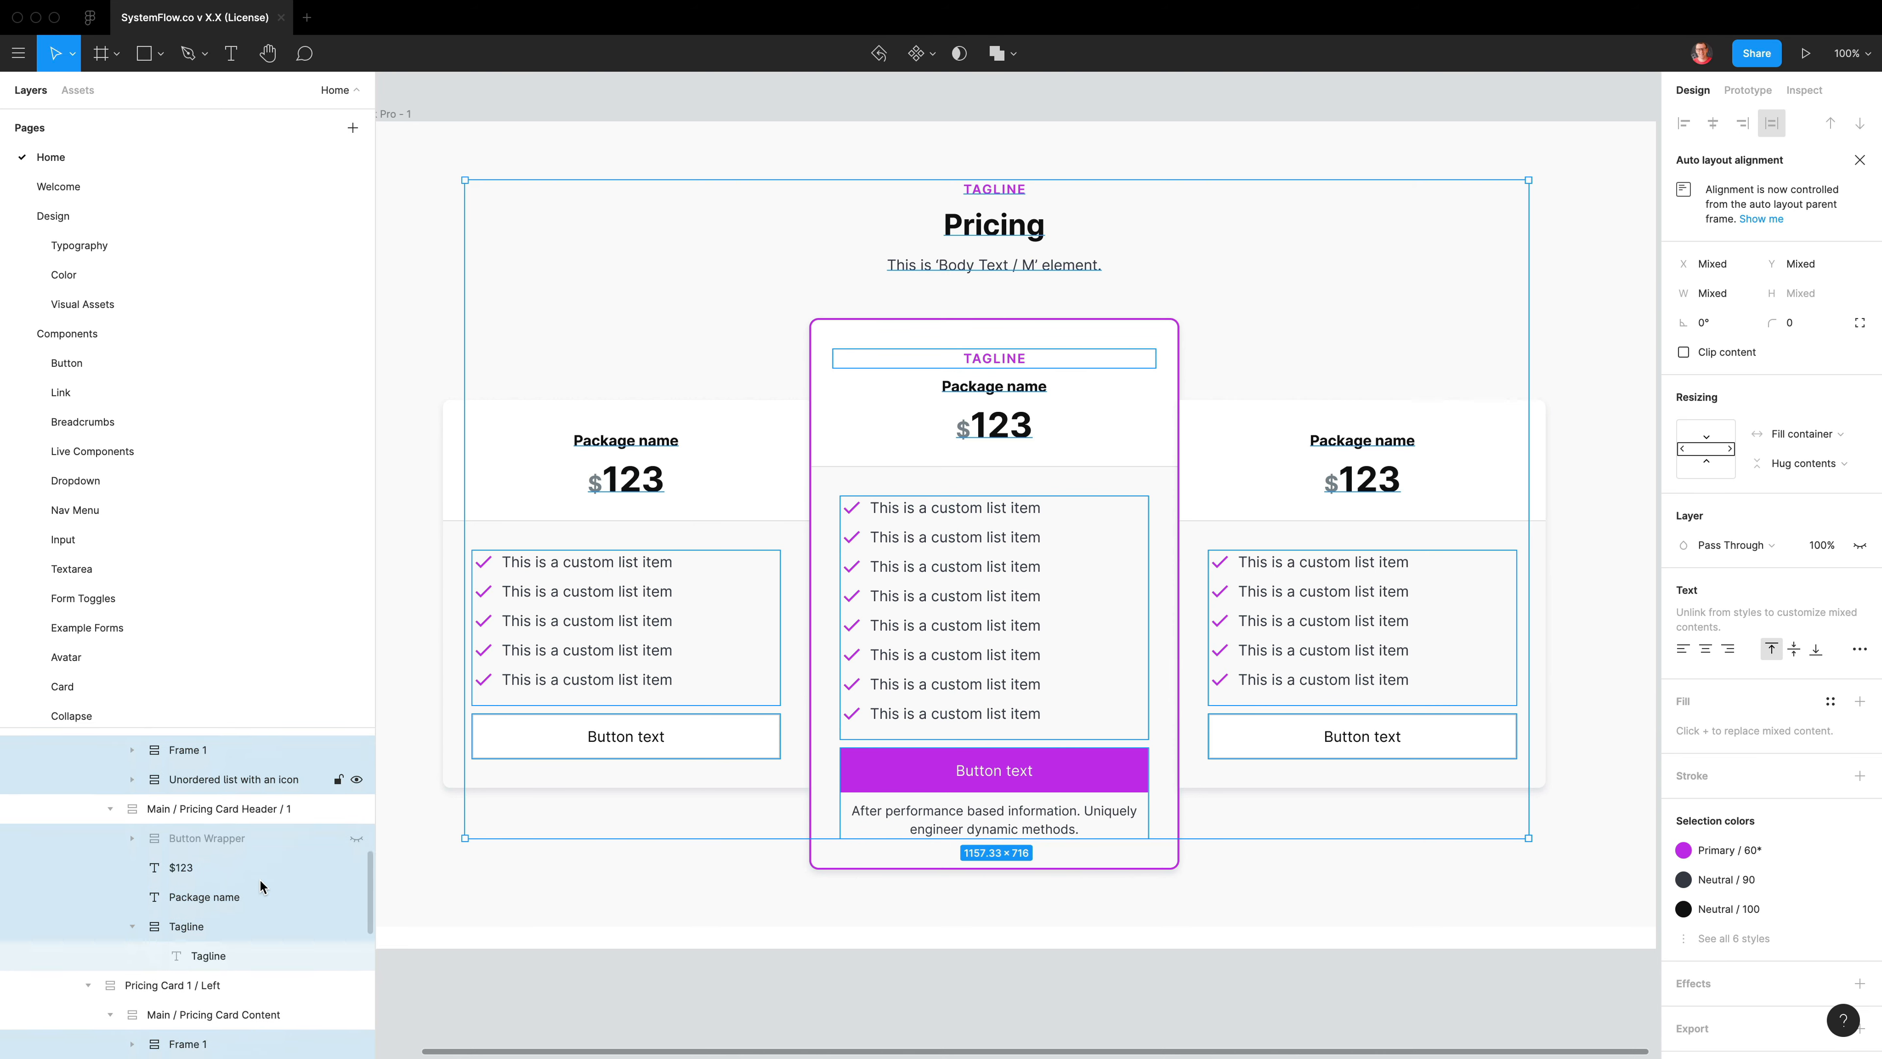
pyautogui.scroll(-5, 259, 878)
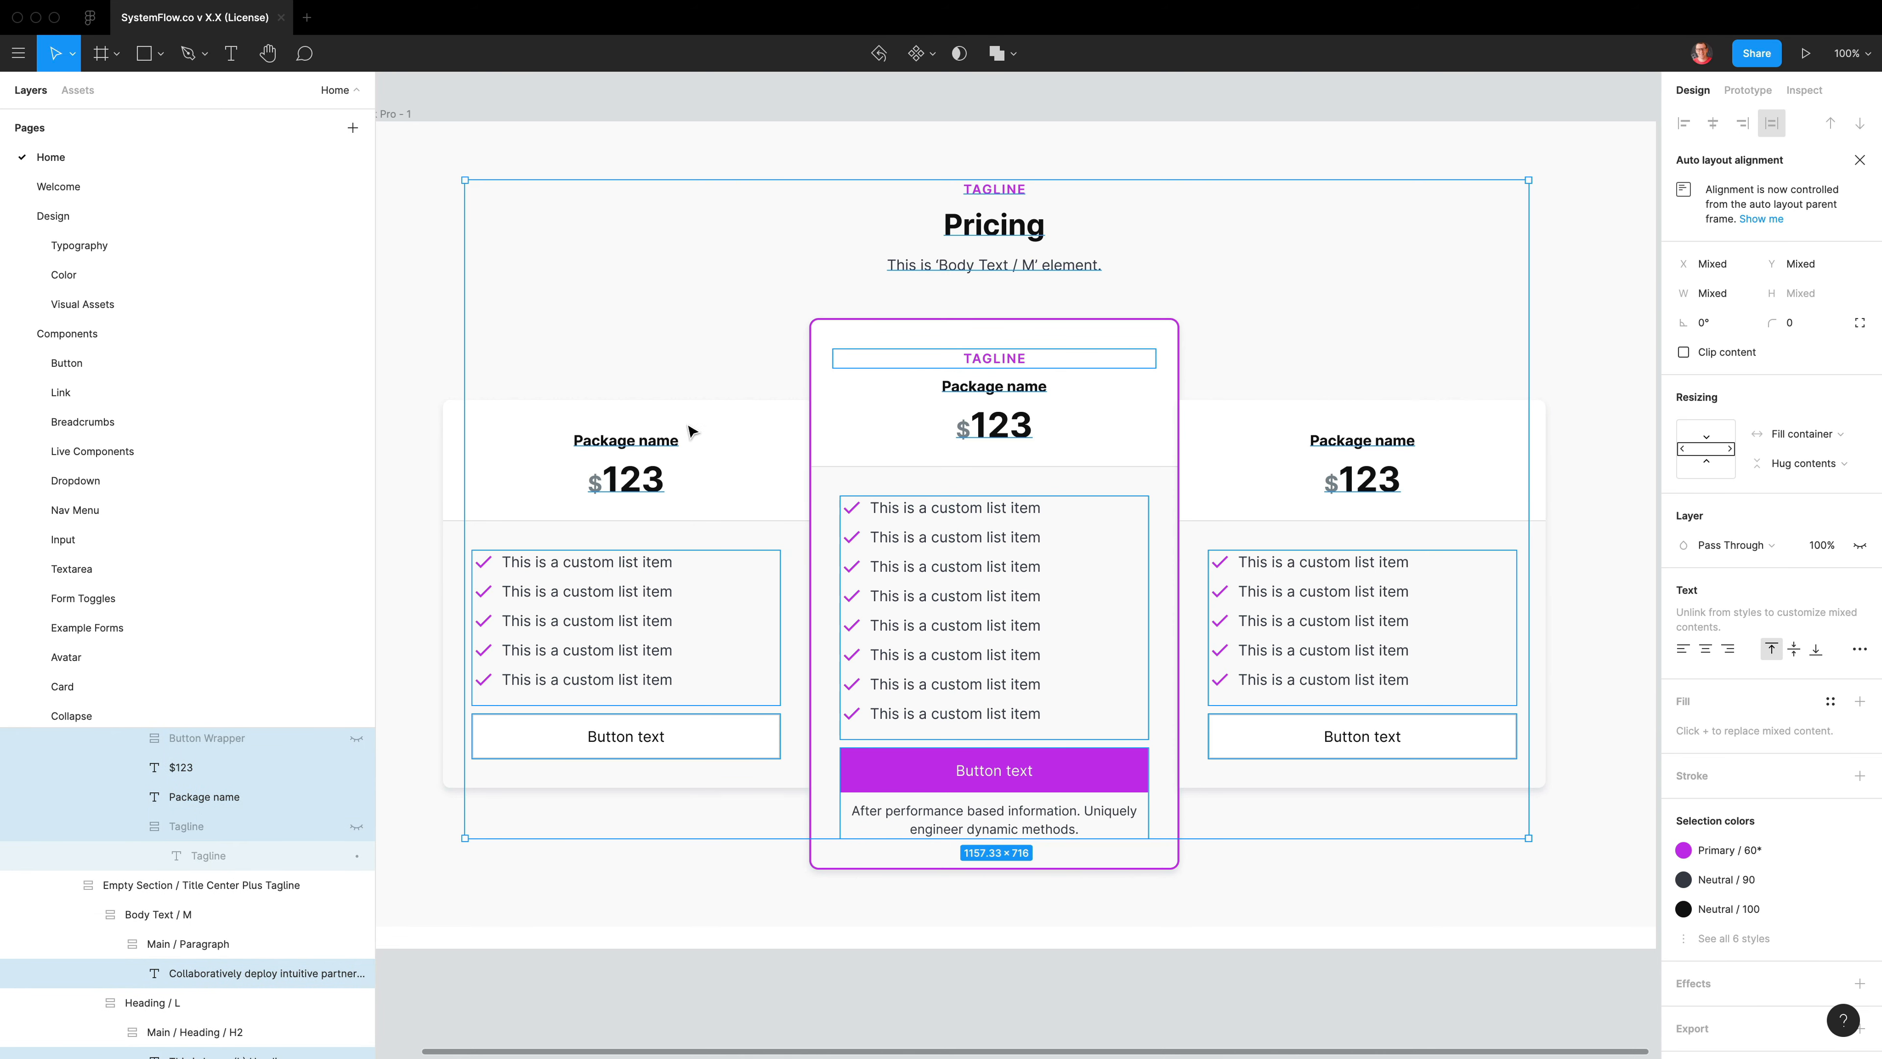
pyautogui.click(1112, 971)
pyautogui.scroll(-2, 1052, 883)
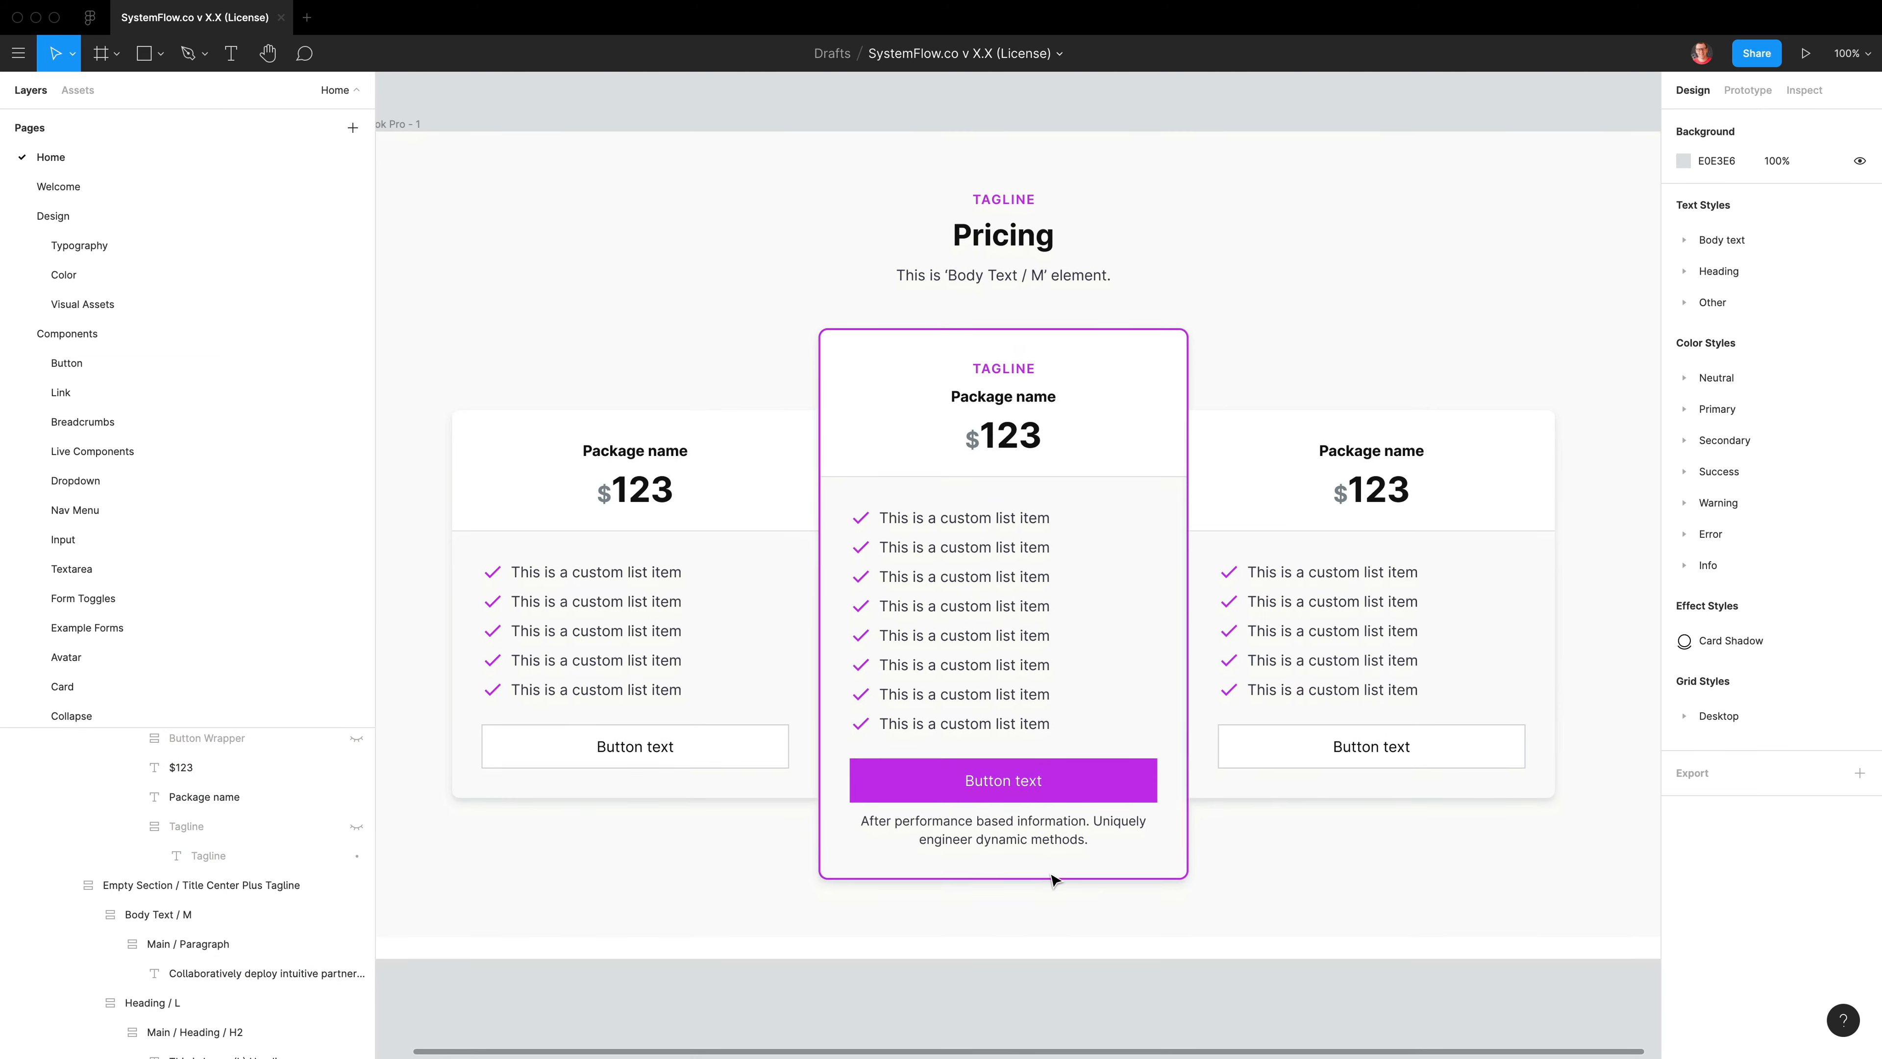
pyautogui.hscroll(-1, 1055, 879)
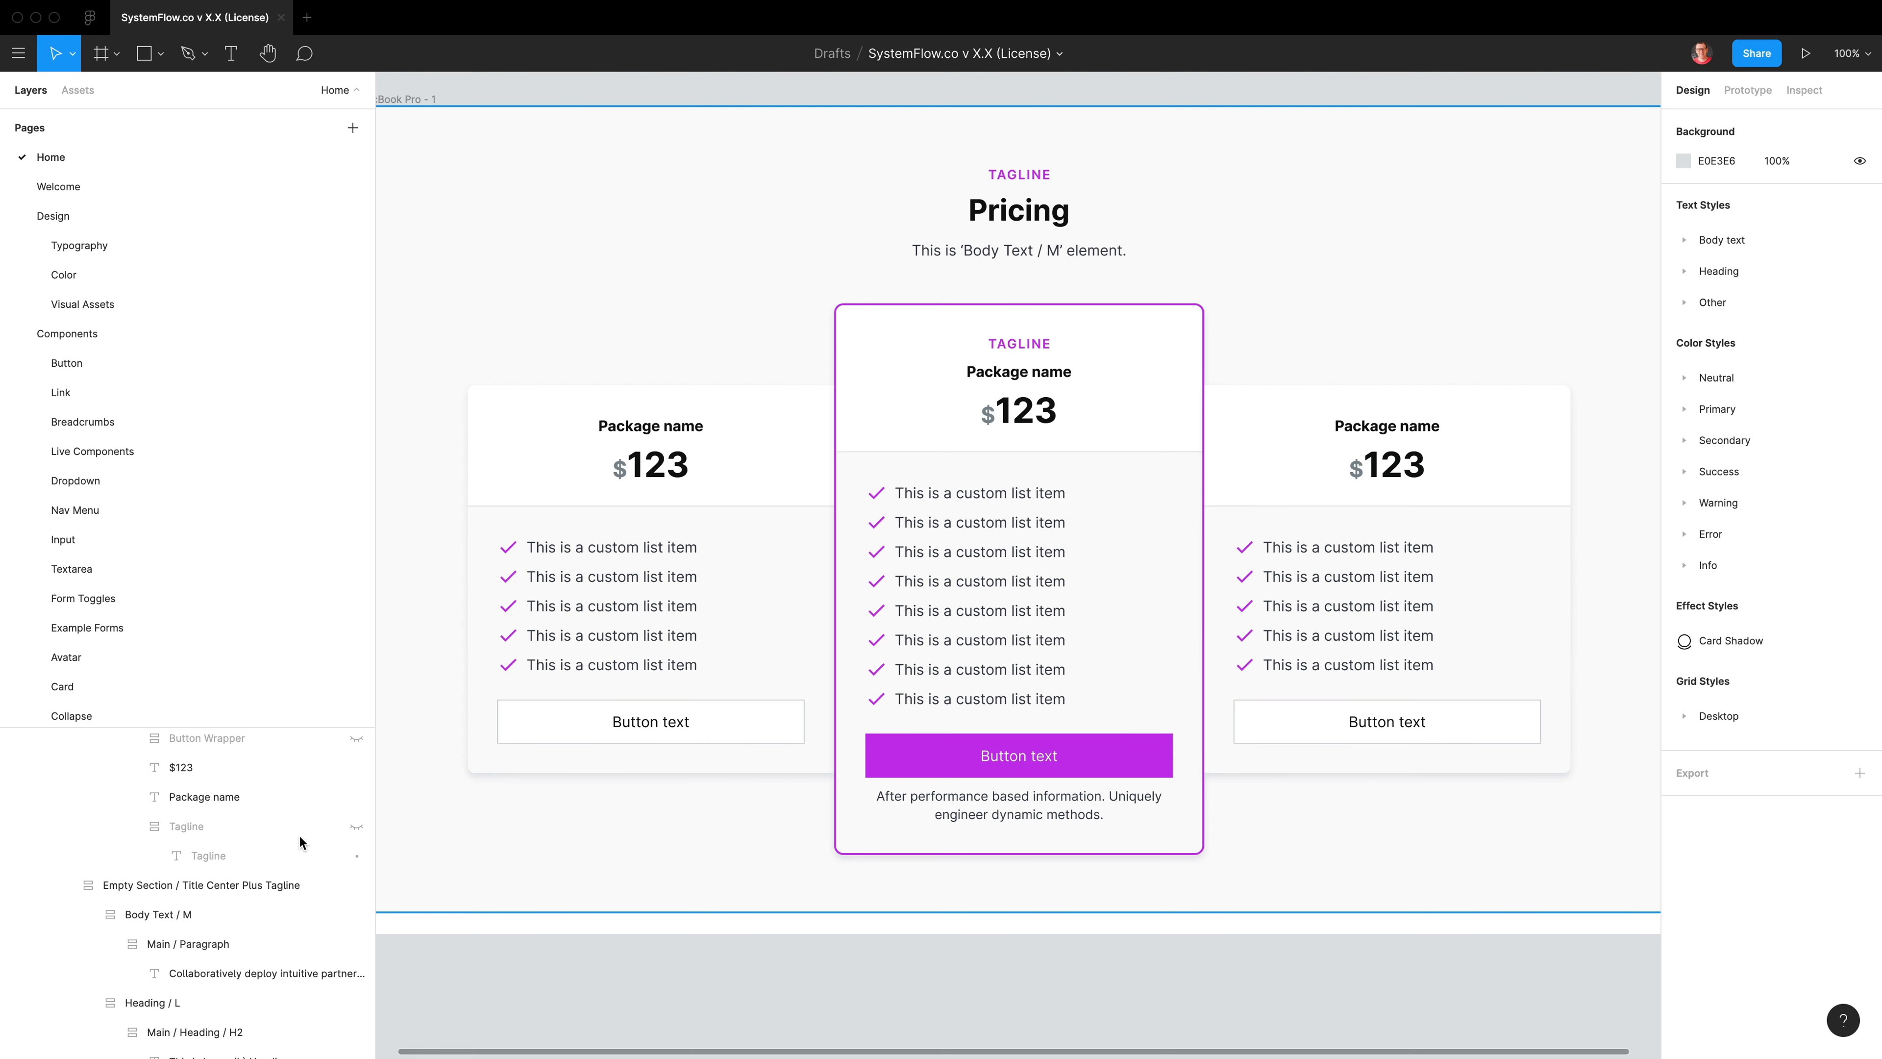
# Undo the detaching of the nested Main and Tagline instances in the pricing section
pyautogui.press('super+z')
pyautogui.press('super+z')
pyautogui.press('super+z')
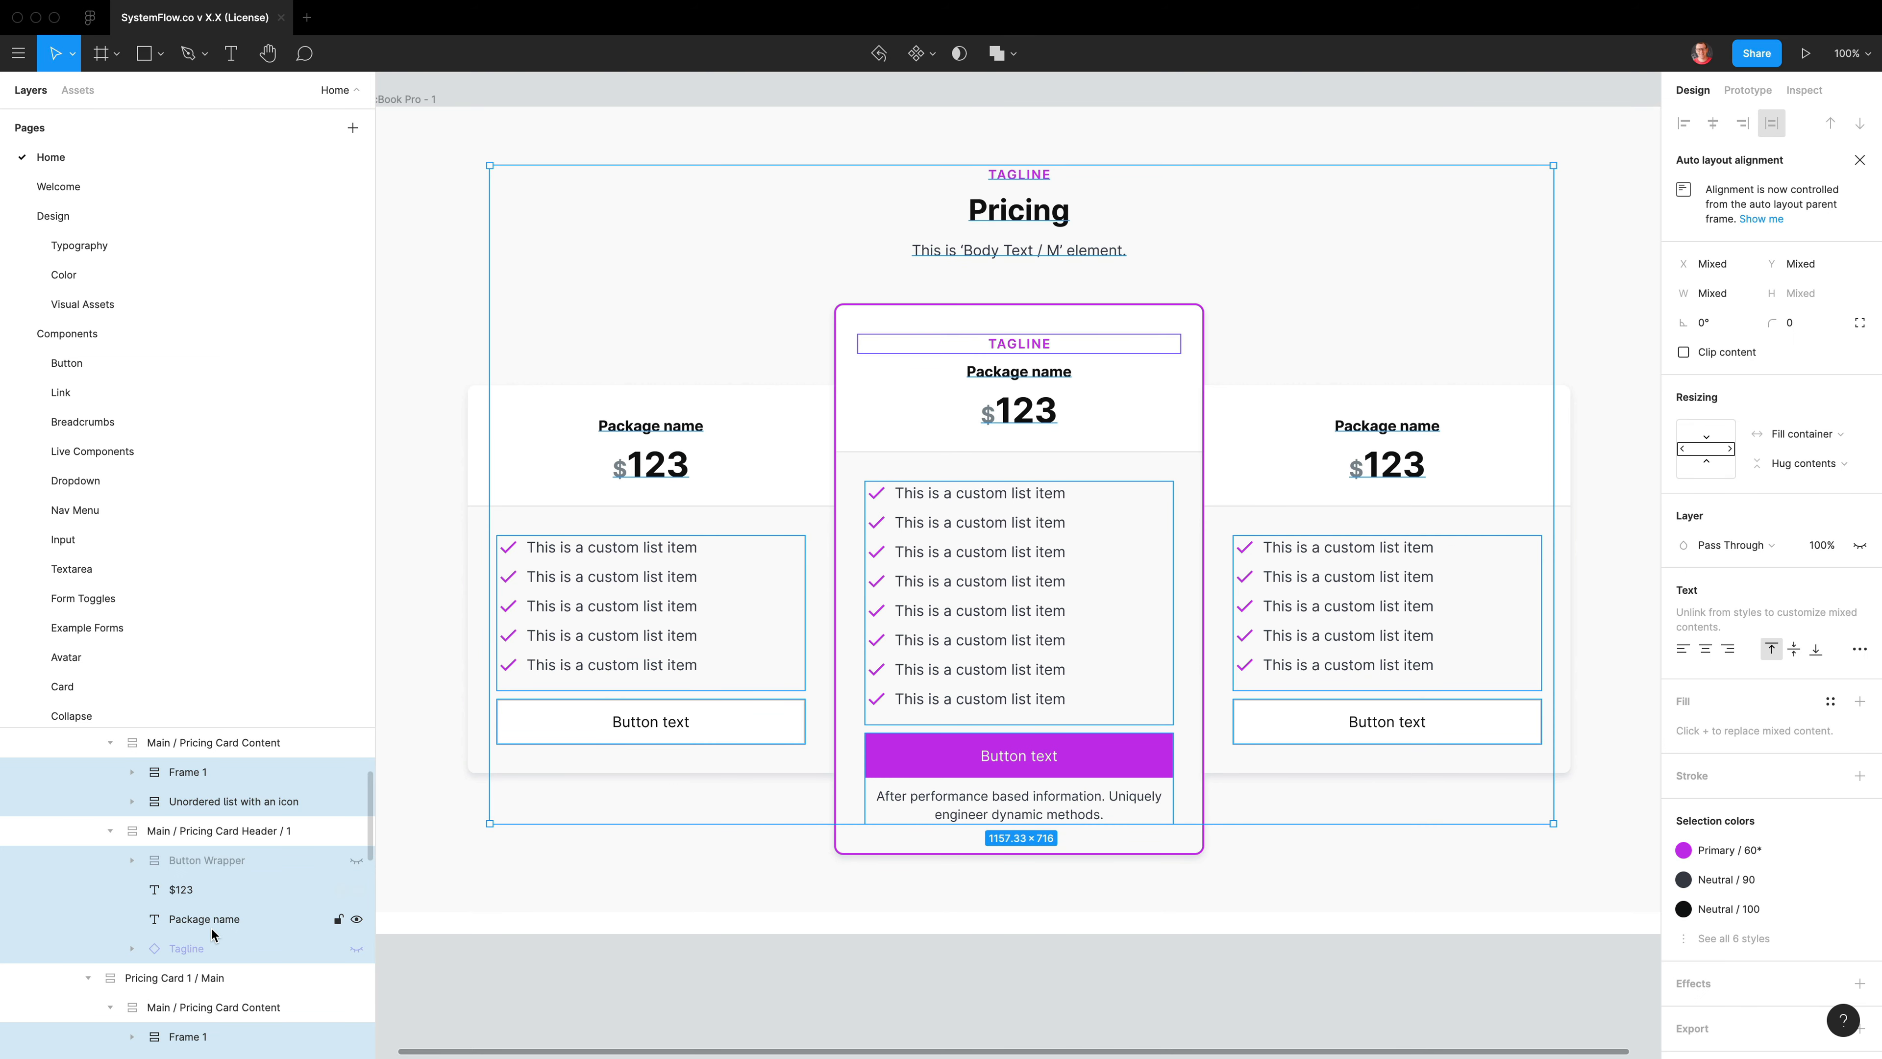
pyautogui.press('super+z')
pyautogui.press('super+z')
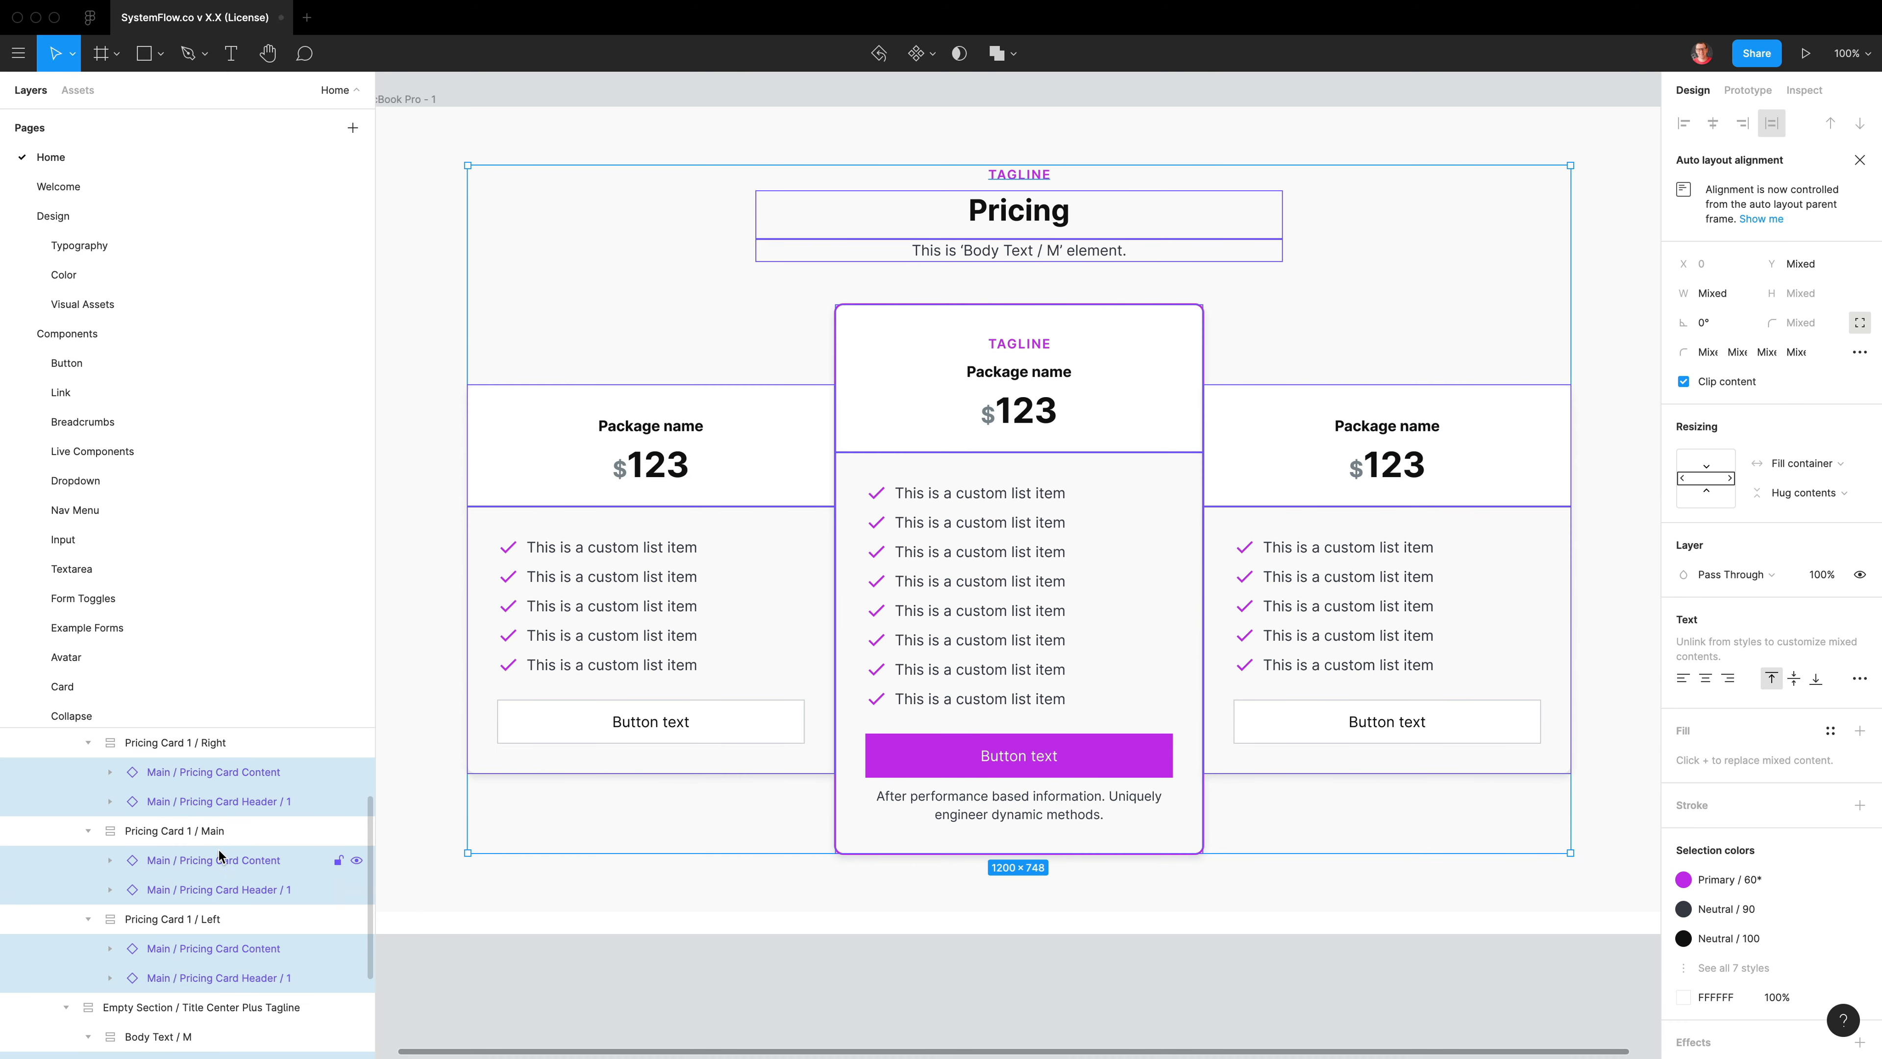
# Examine the instance options and nested layers of Main / Pricing Card Content in Pricing Card 1 / Right
pyautogui.click(219, 777)
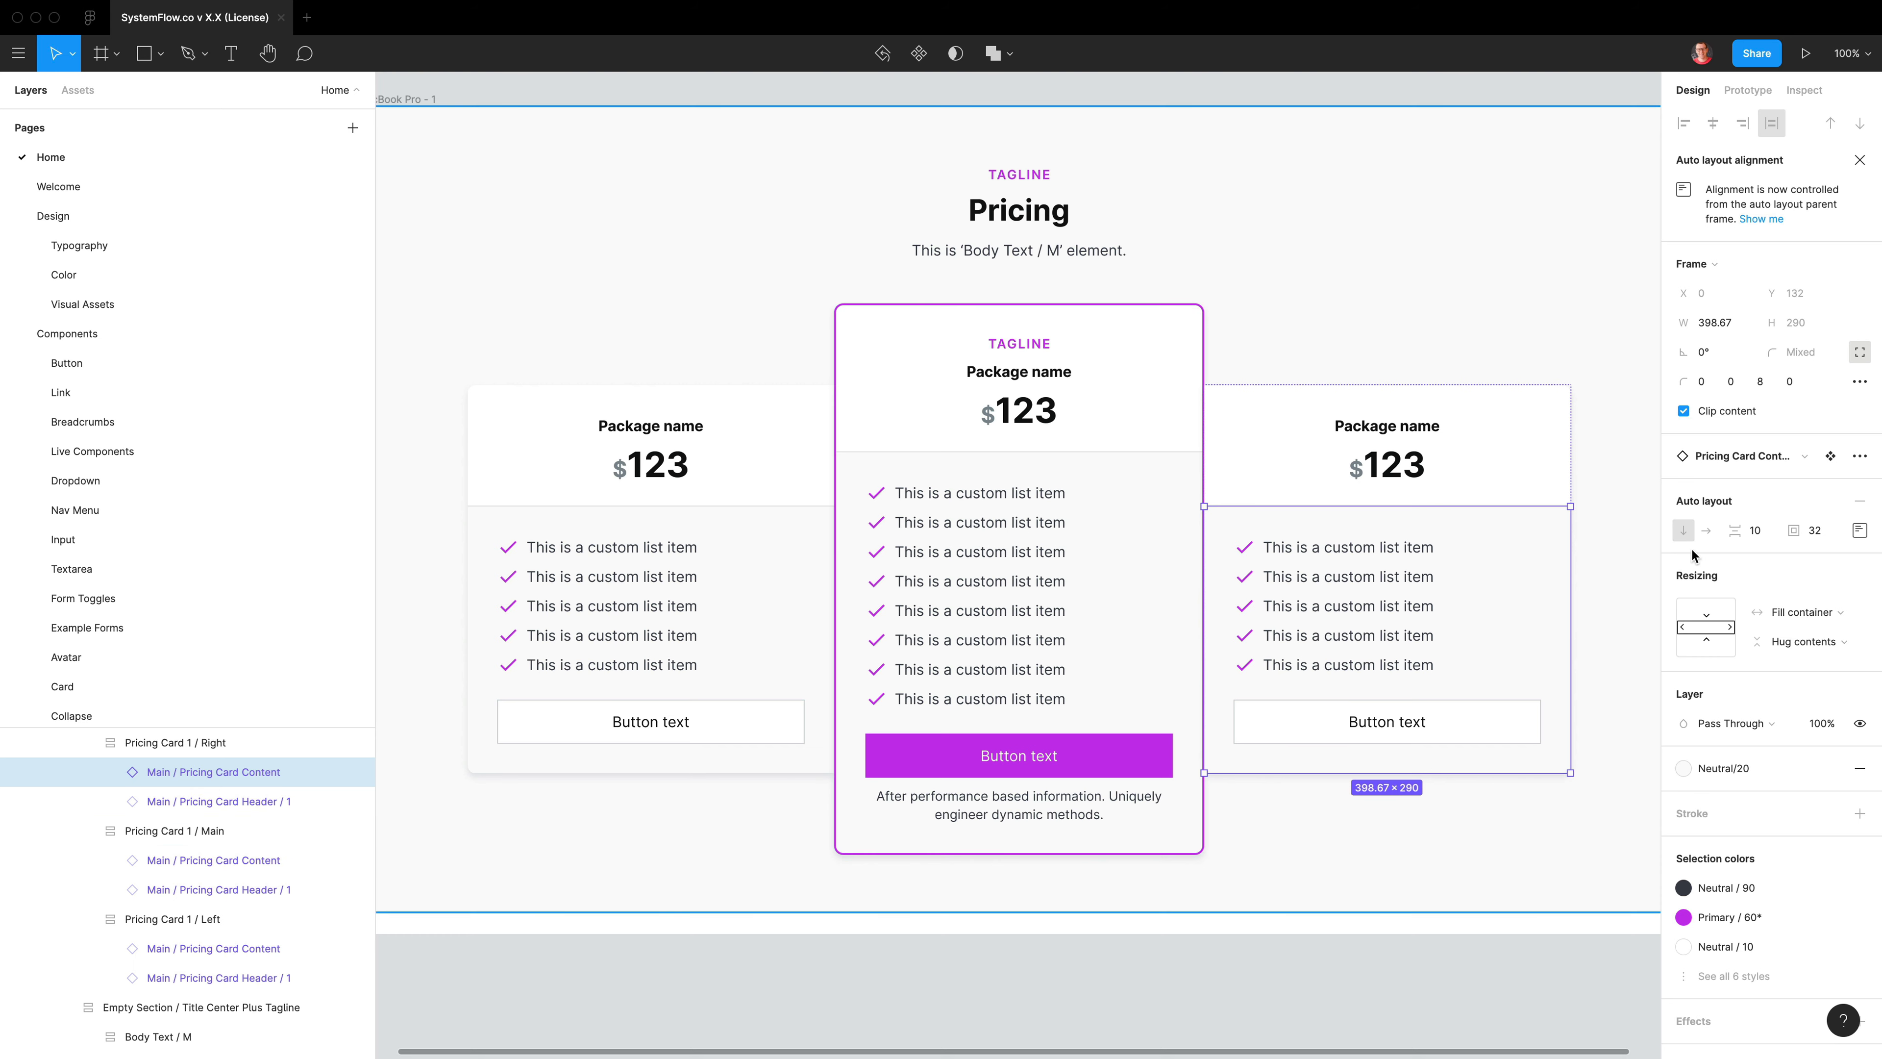
pyautogui.click(1861, 458)
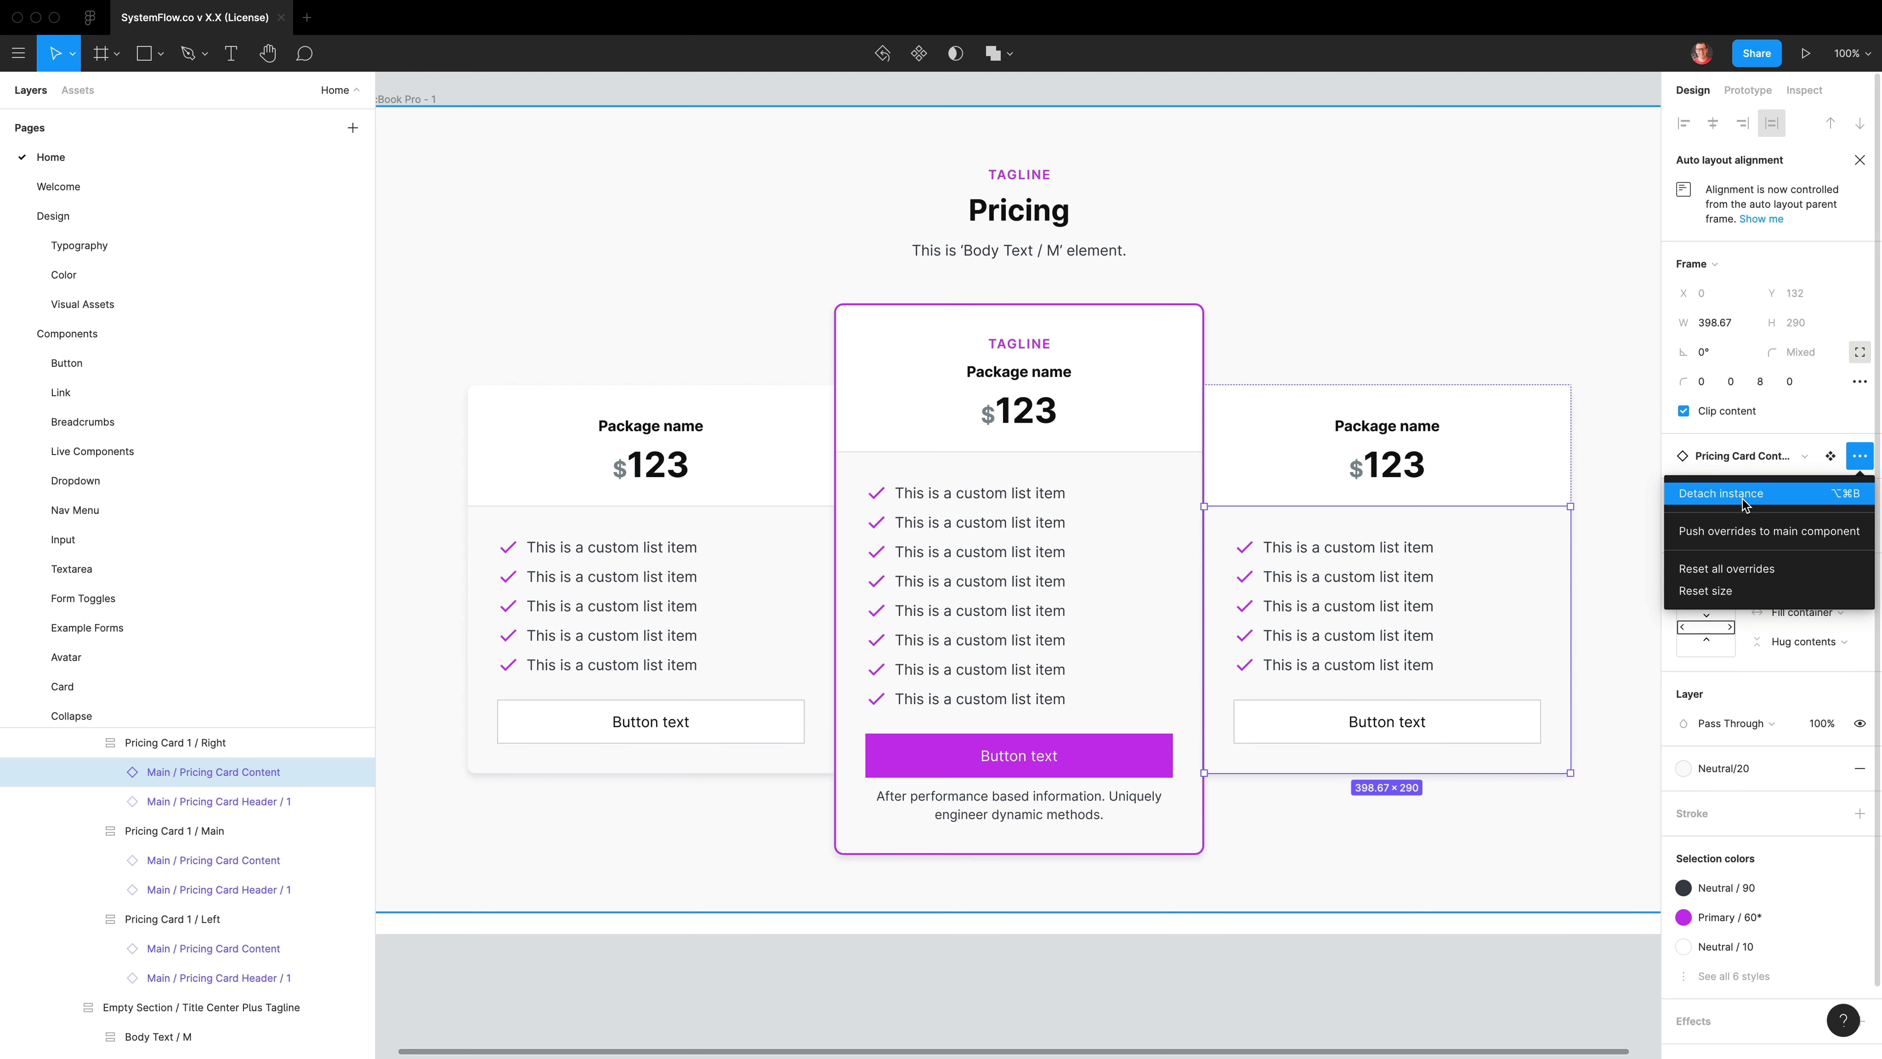
pyautogui.click(1089, 563)
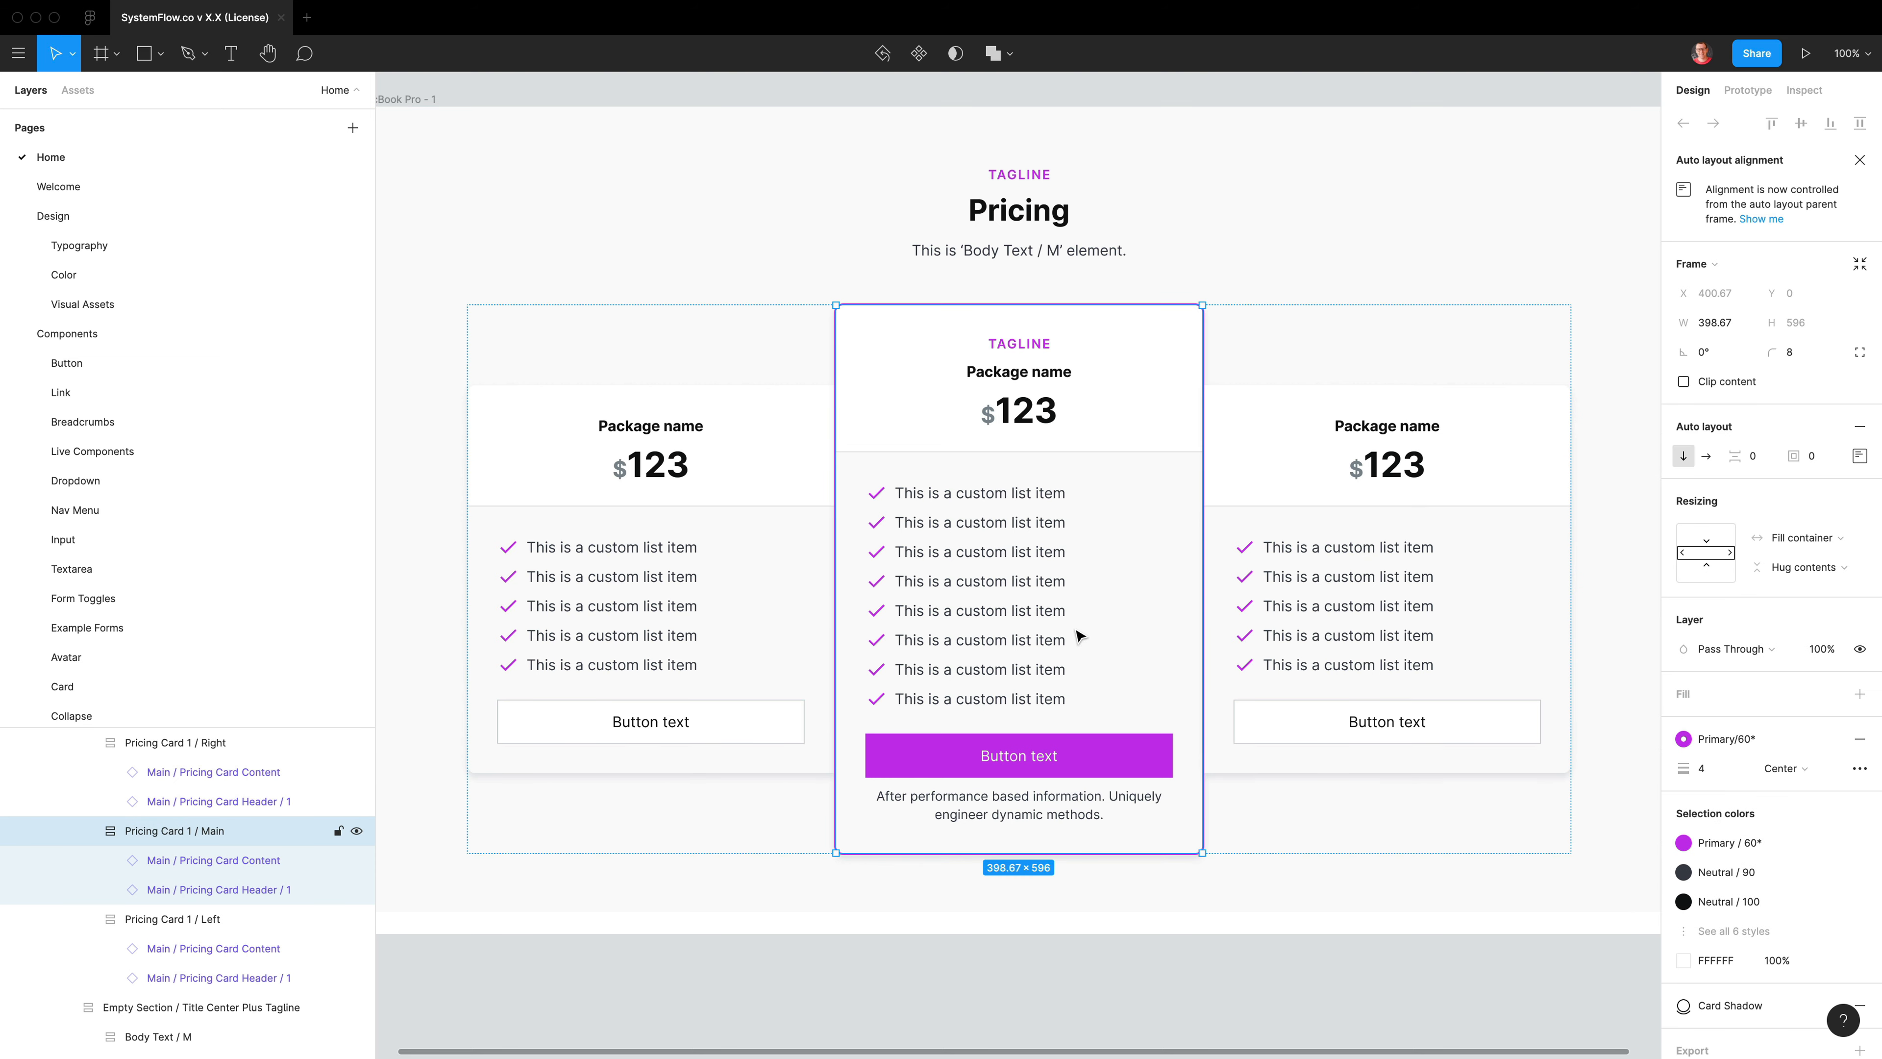
pyautogui.hscroll(1, 1078, 635)
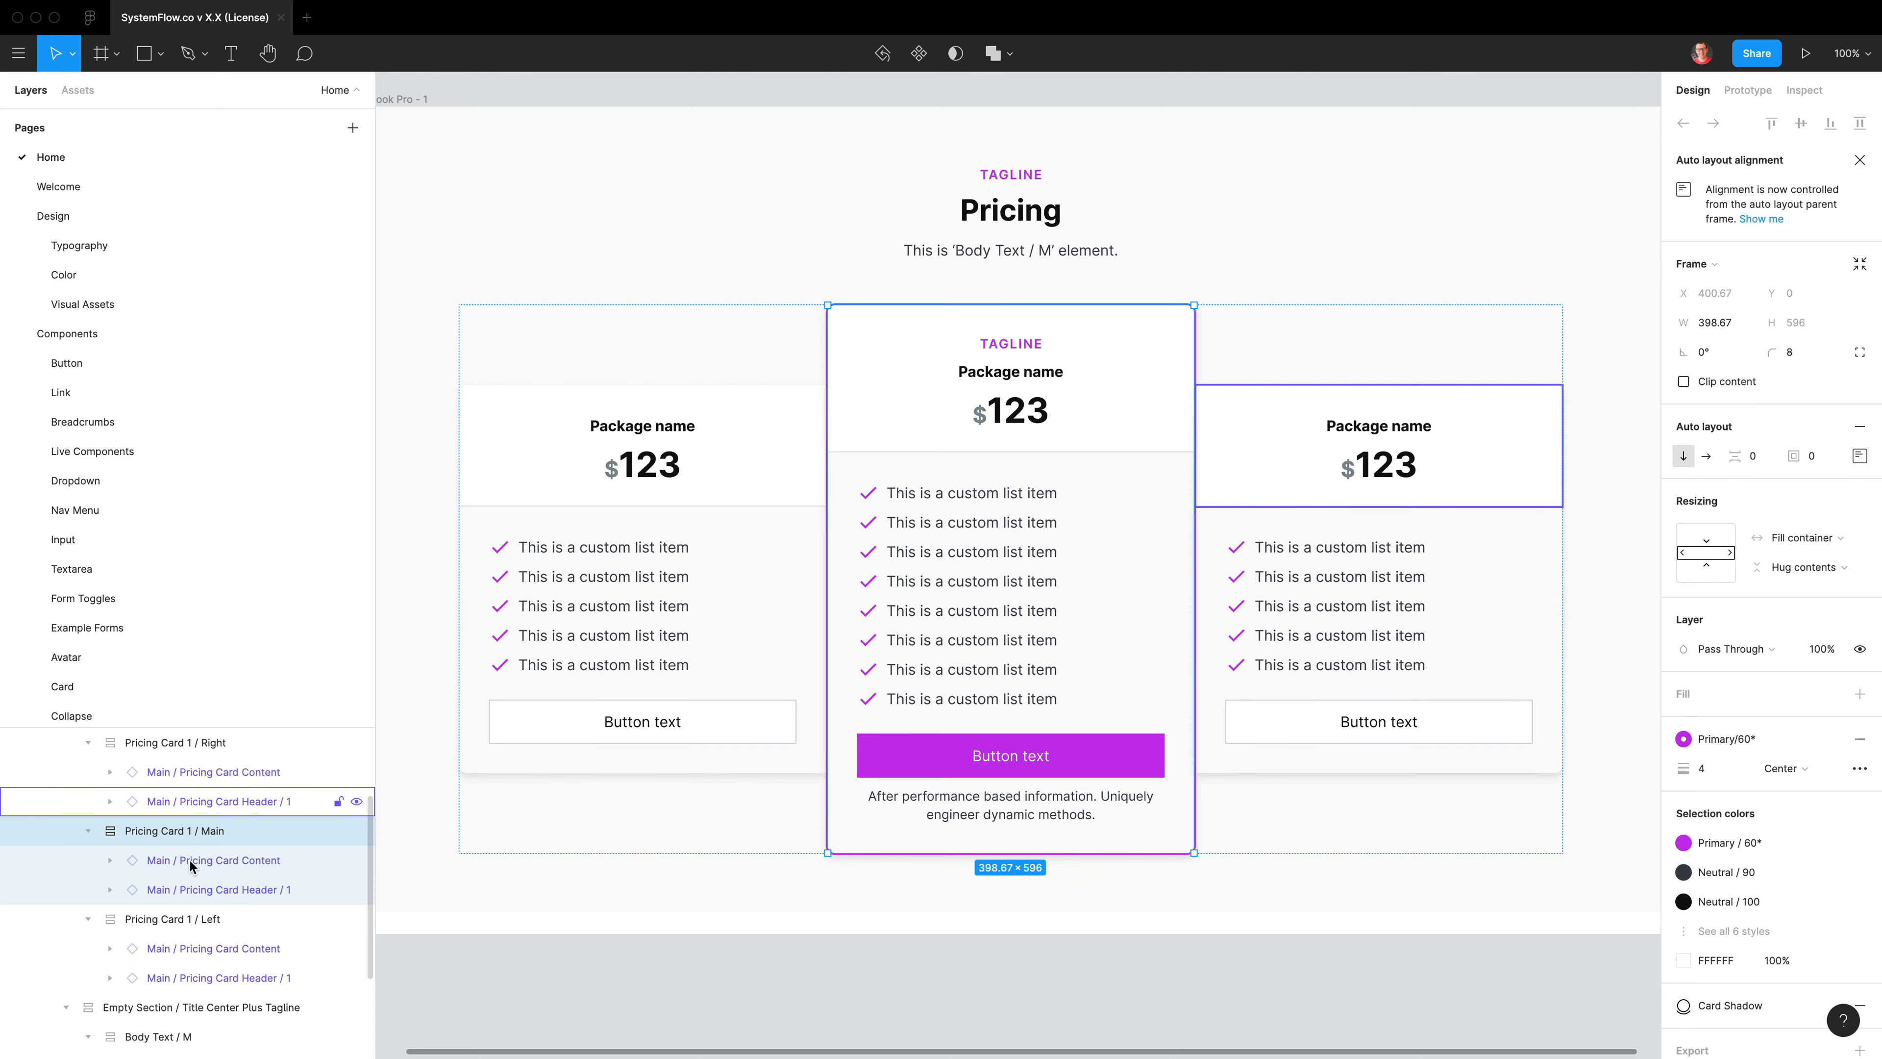
pyautogui.click(198, 778)
pyautogui.click(110, 773)
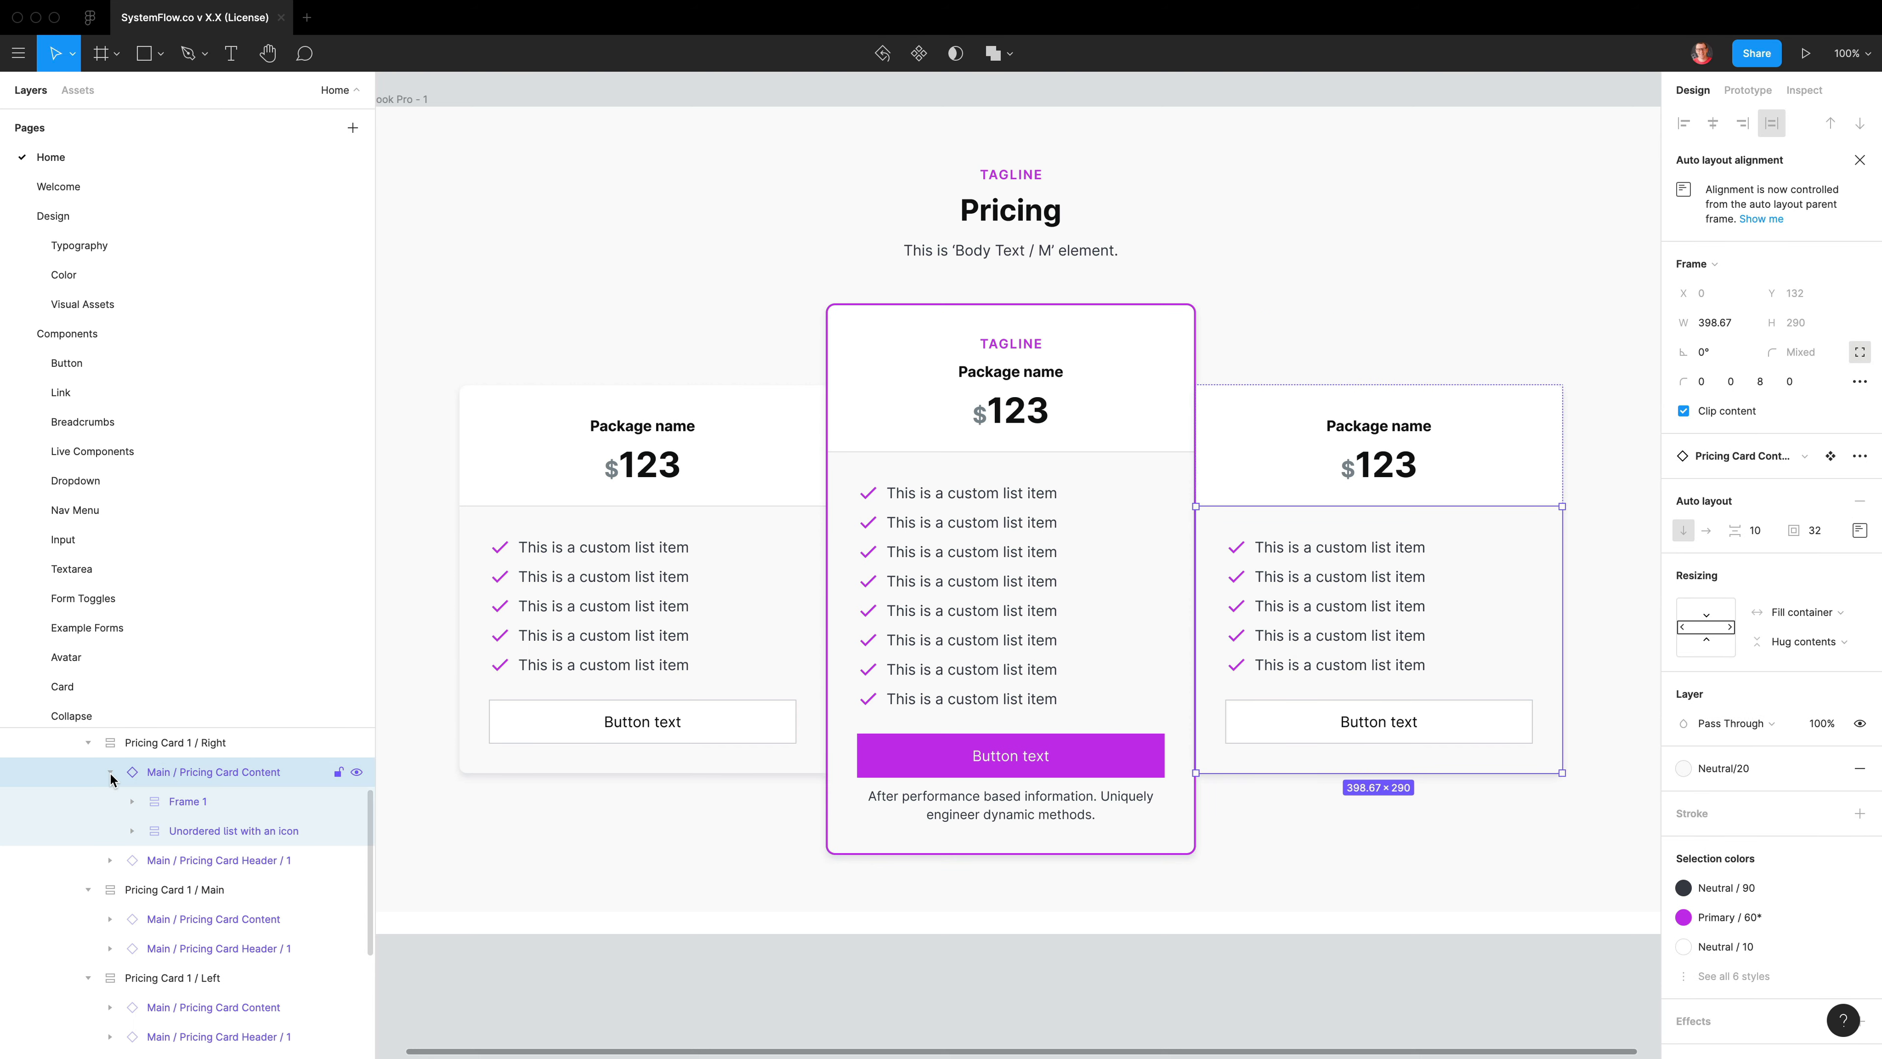
pyautogui.click(111, 773)
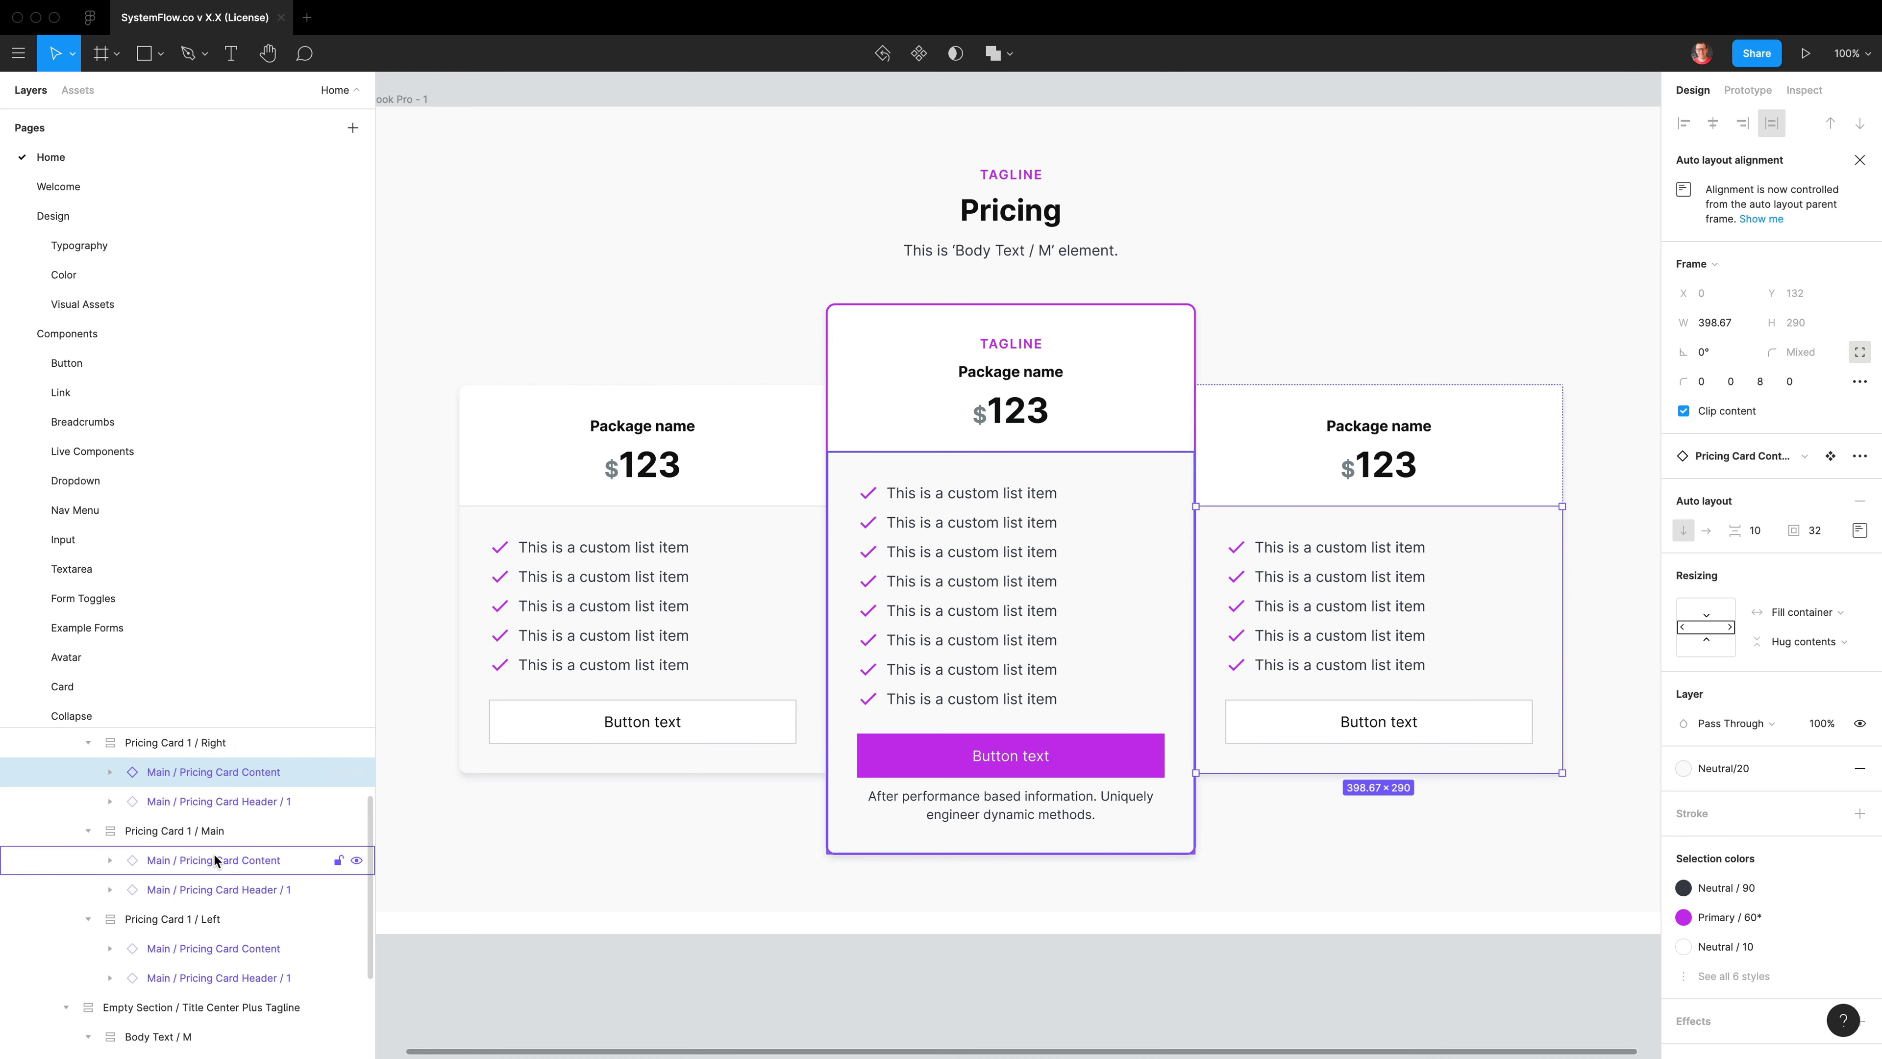
# Select the Right, Main and Left pricing card frames inside Pricing 1
pyautogui.scroll(2, 214, 860)
pyautogui.click(128, 791)
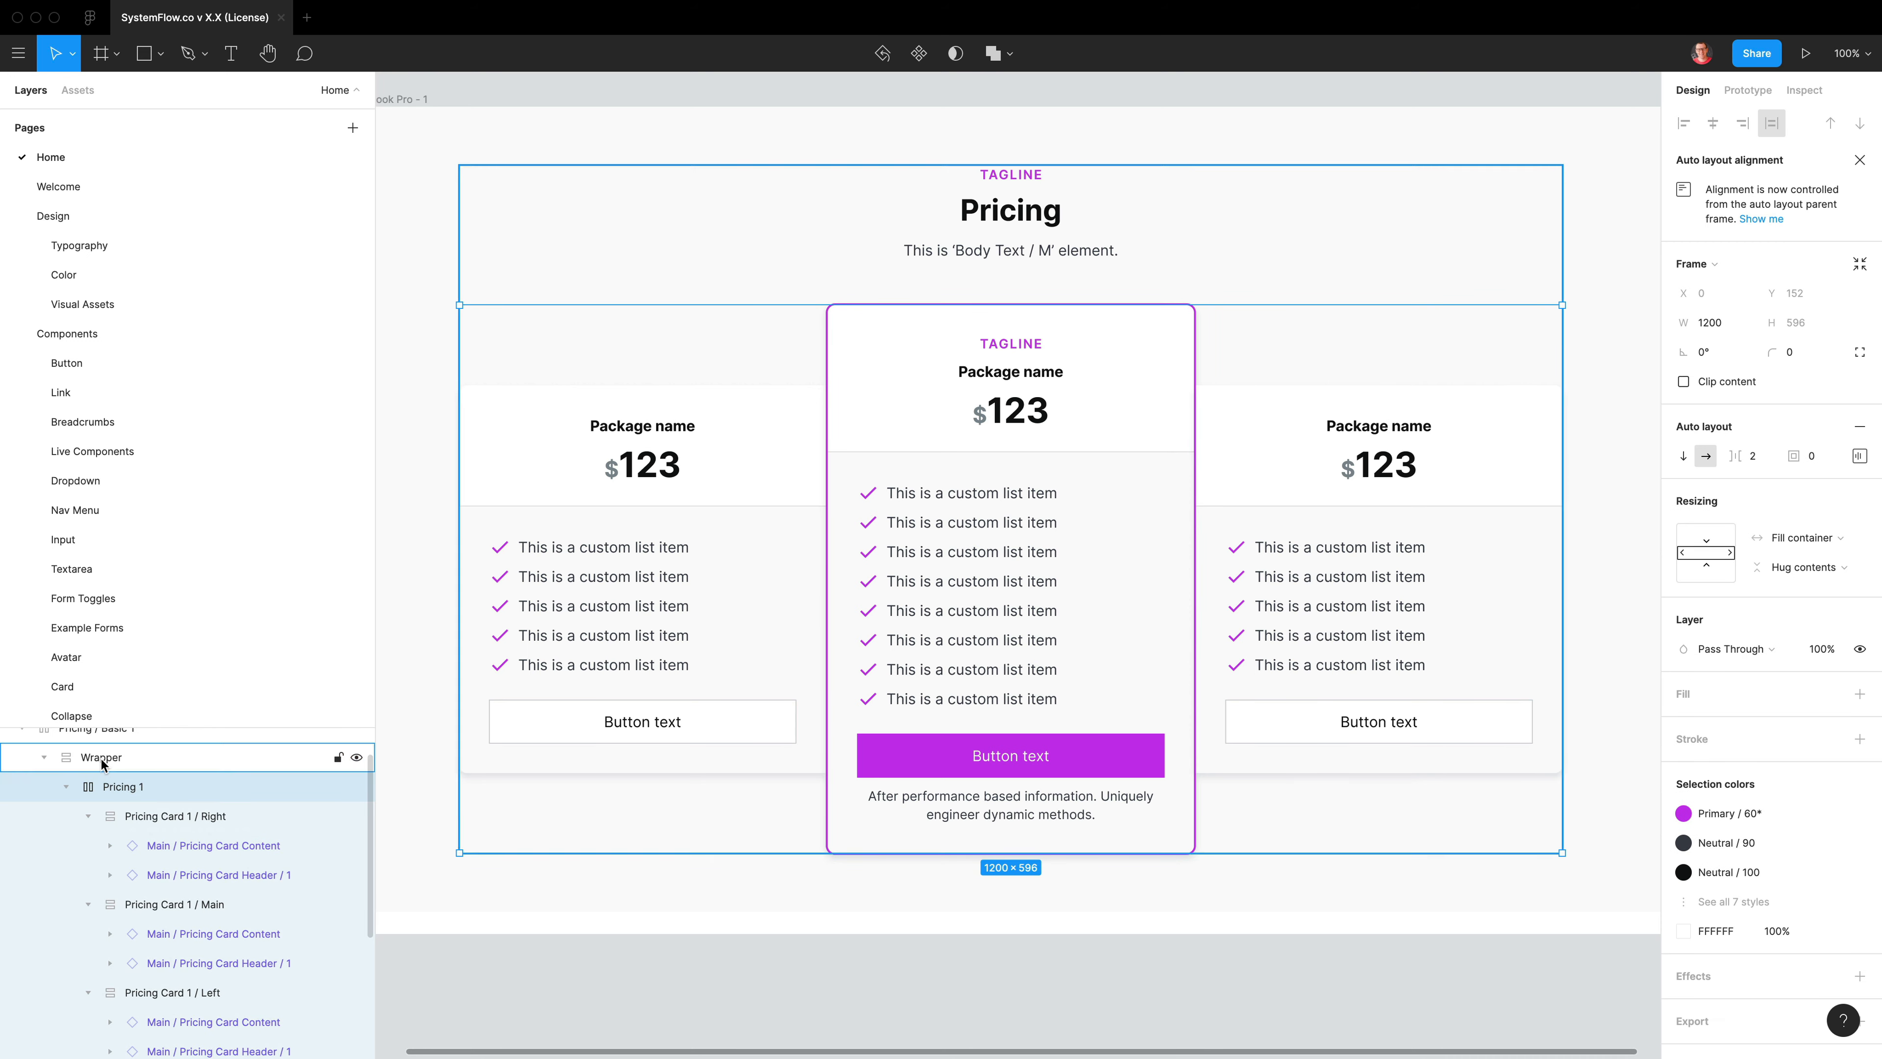
pyautogui.press('Return')
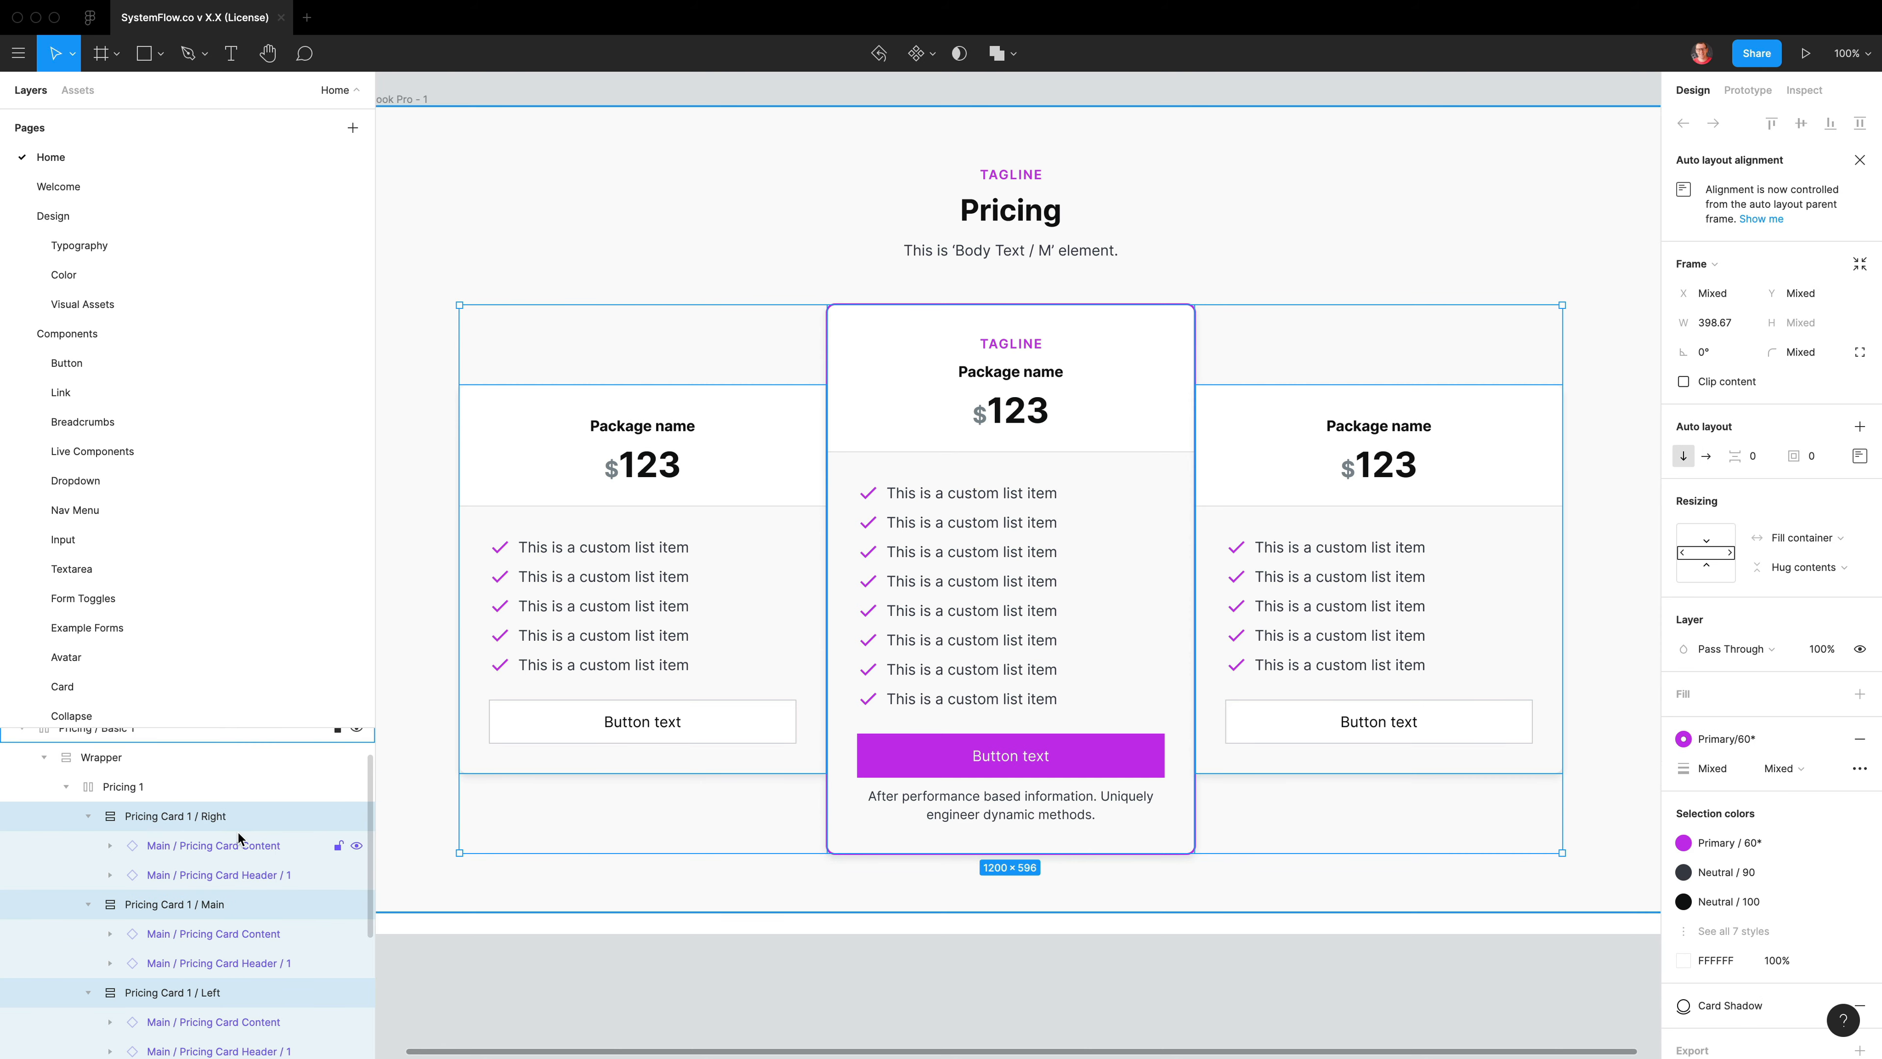